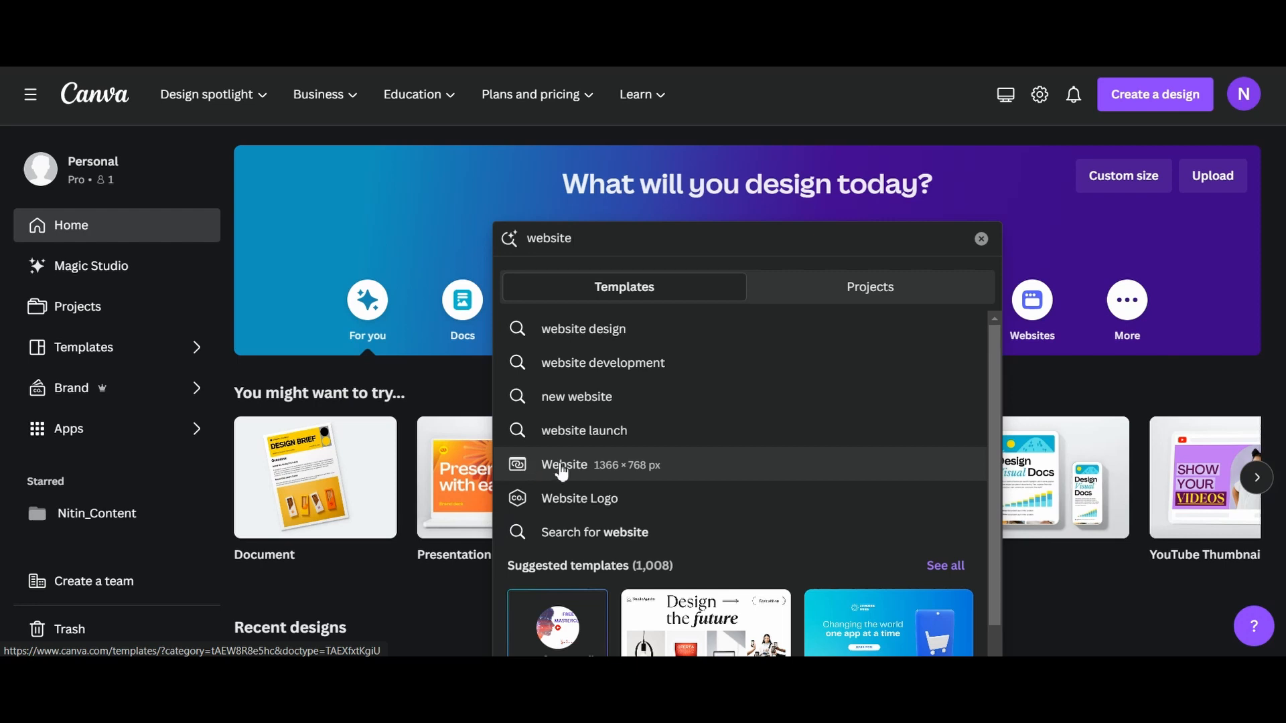
Browse the Website (1366 × 768 px) templates and open the Bright Yellow and Black Photographic Fitness Service Website template's preview
{"action": "left_click", "coordinate": [559, 468]}
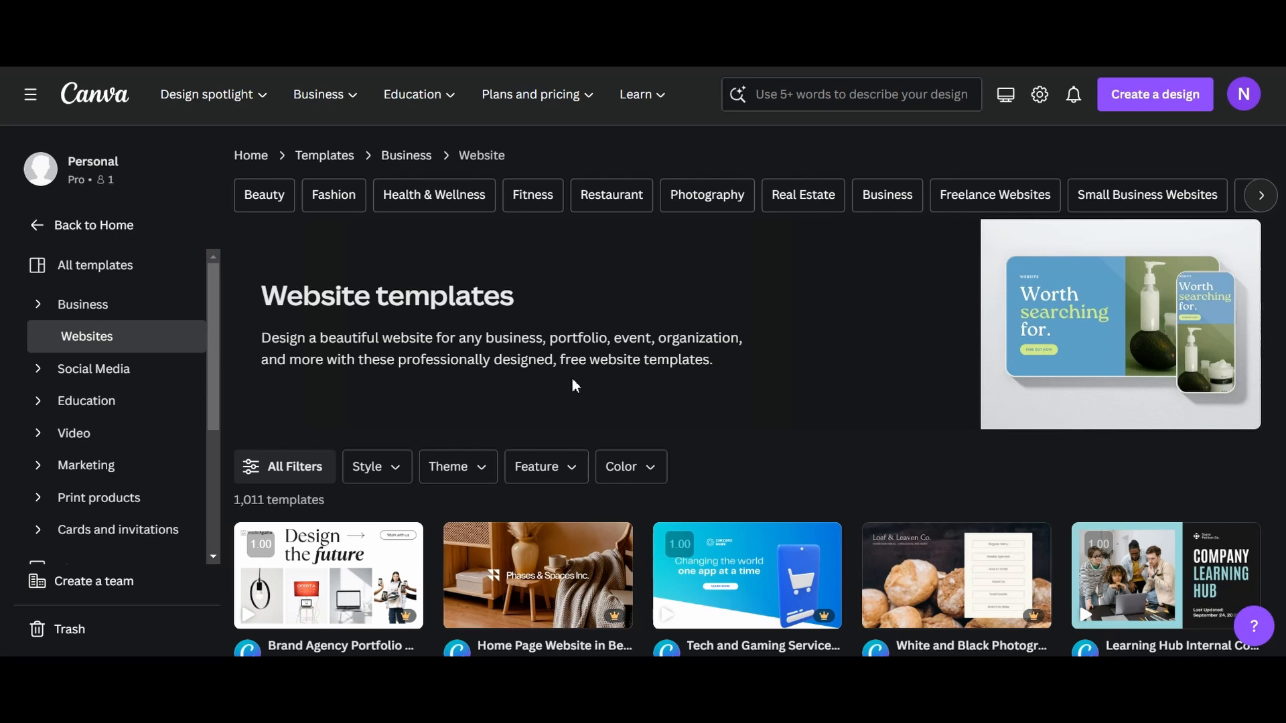
{"action": "scroll", "coordinate": [572, 378], "scroll_direction": "down", "scroll_amount": 4}
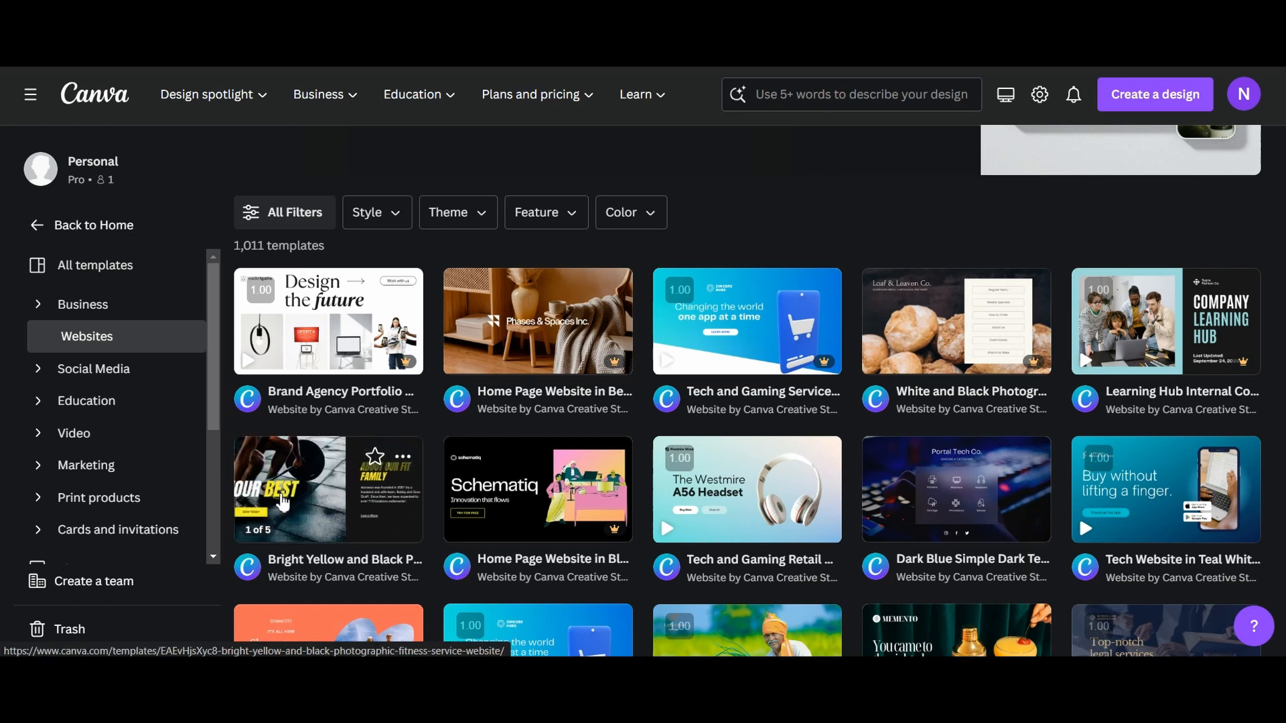
{"action": "left_click", "coordinate": [283, 501]}
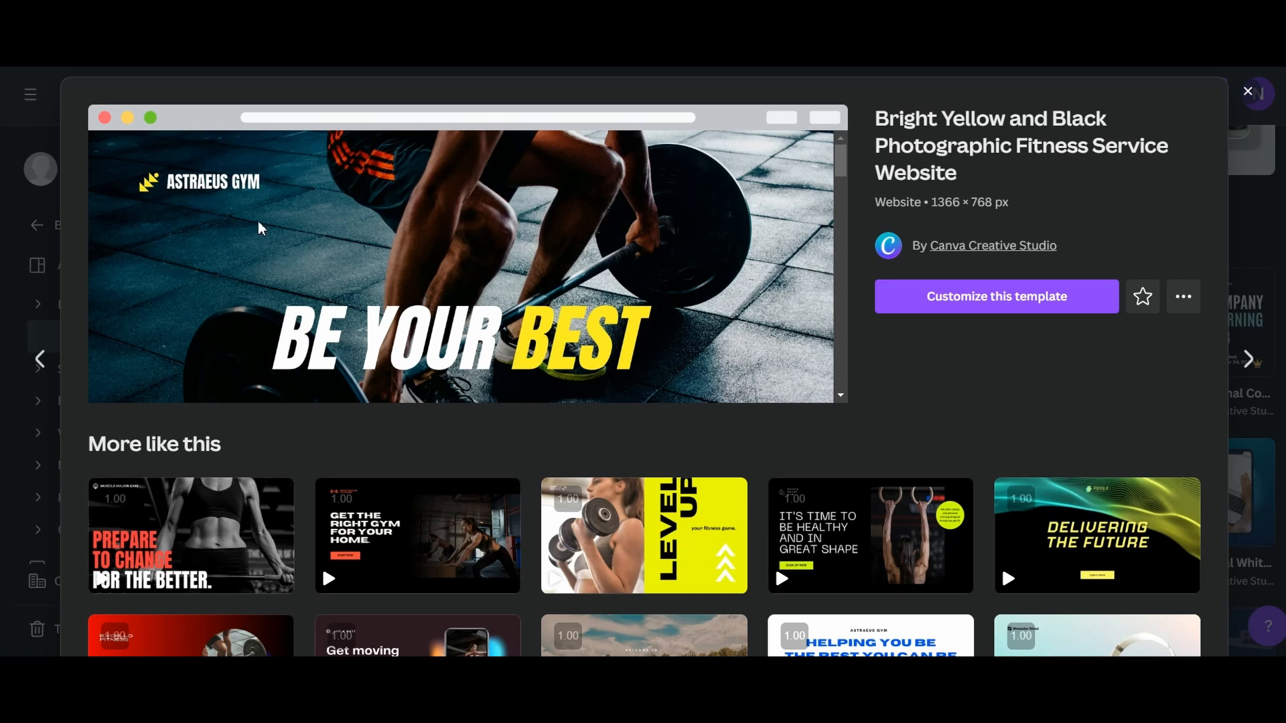
Examine the fitness template's preview from the opening banner to the contact section, along with the similar templates offered below it
{"action": "scroll", "coordinate": [442, 241], "scroll_direction": "down", "scroll_amount": 5}
{"action": "scroll", "coordinate": [442, 243], "scroll_direction": "down", "scroll_amount": 10}
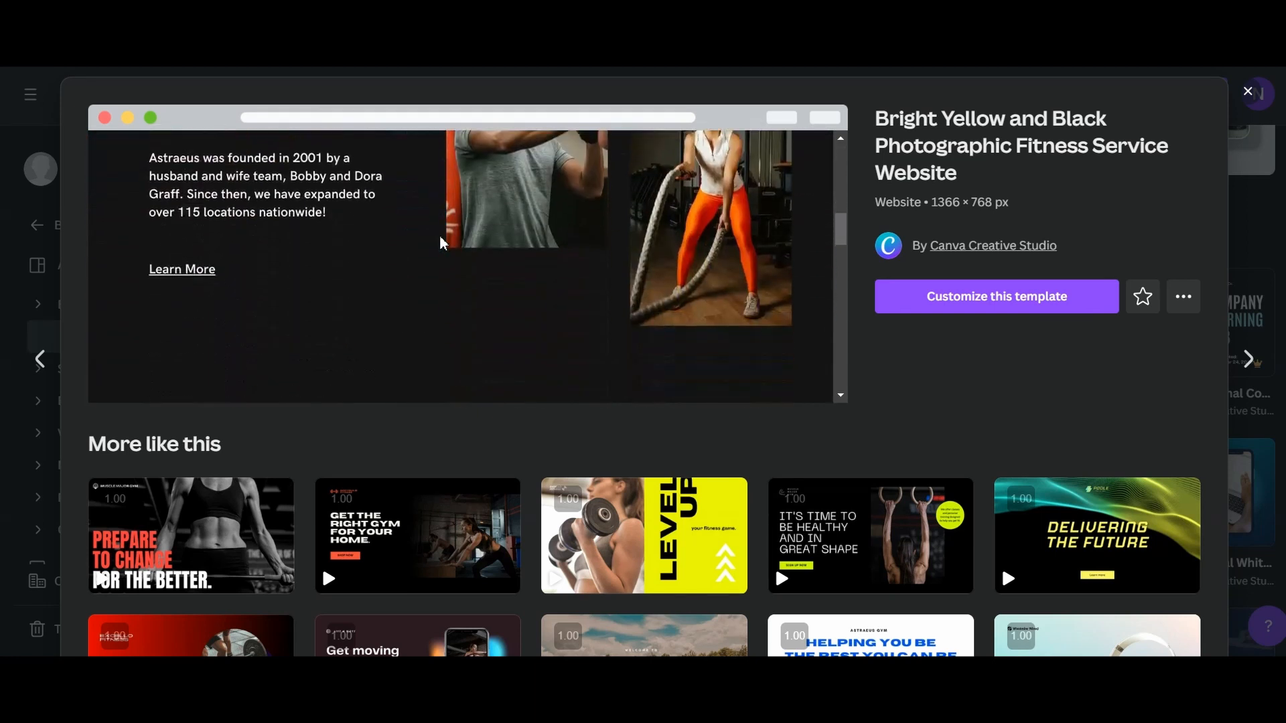
{"action": "scroll", "coordinate": [442, 243], "scroll_direction": "down", "scroll_amount": 4}
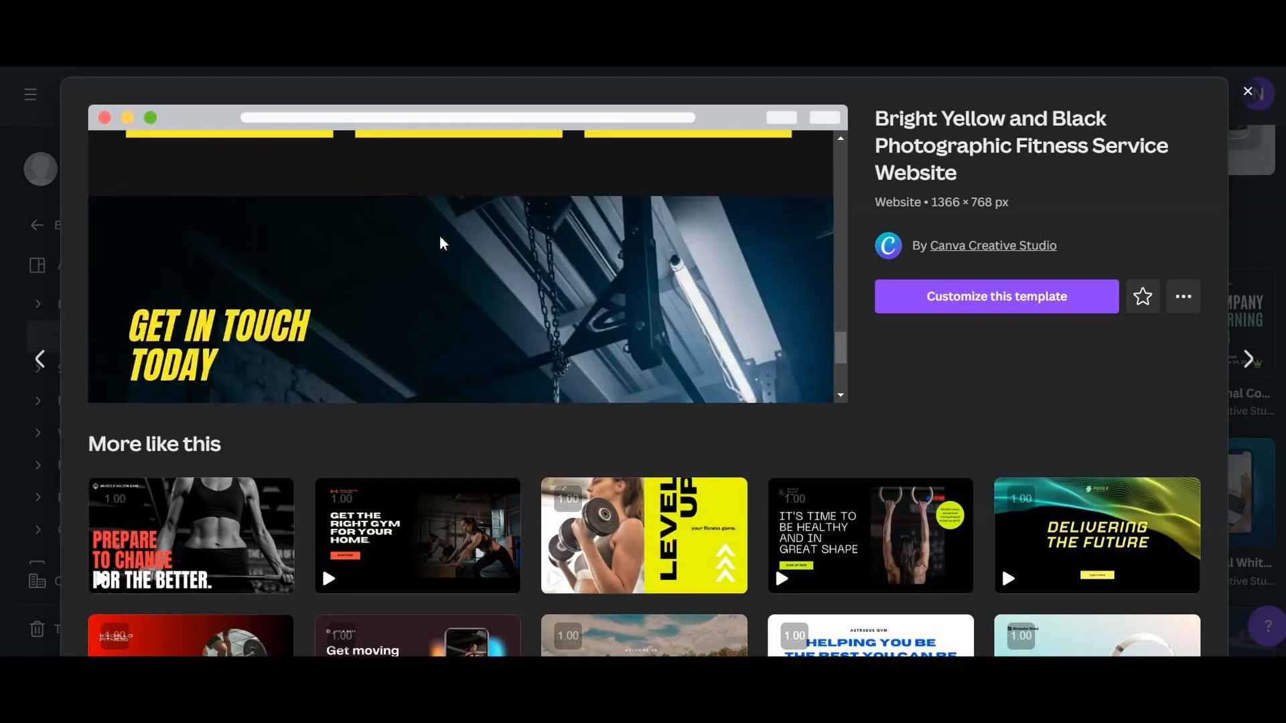
{"action": "scroll", "coordinate": [442, 242], "scroll_direction": "up", "scroll_amount": 8}
{"action": "scroll", "coordinate": [442, 242], "scroll_direction": "up", "scroll_amount": 4}
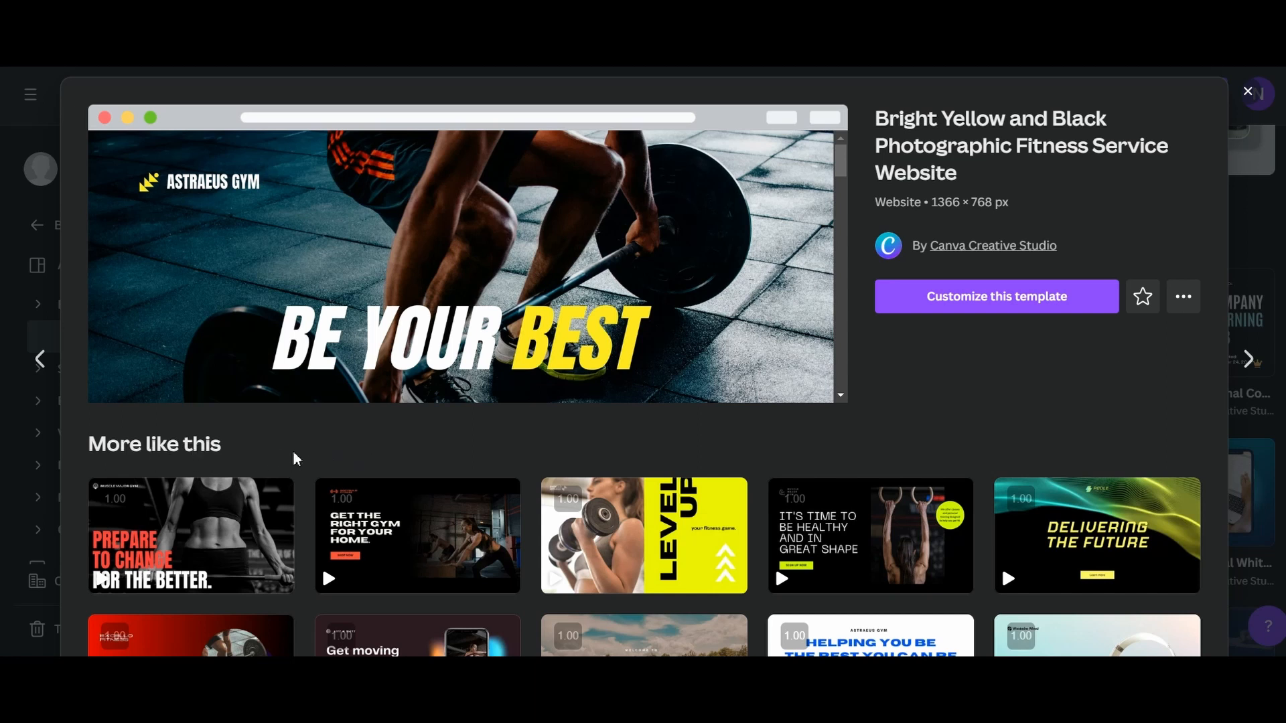
{"action": "scroll", "coordinate": [307, 452], "scroll_direction": "down", "scroll_amount": 3}
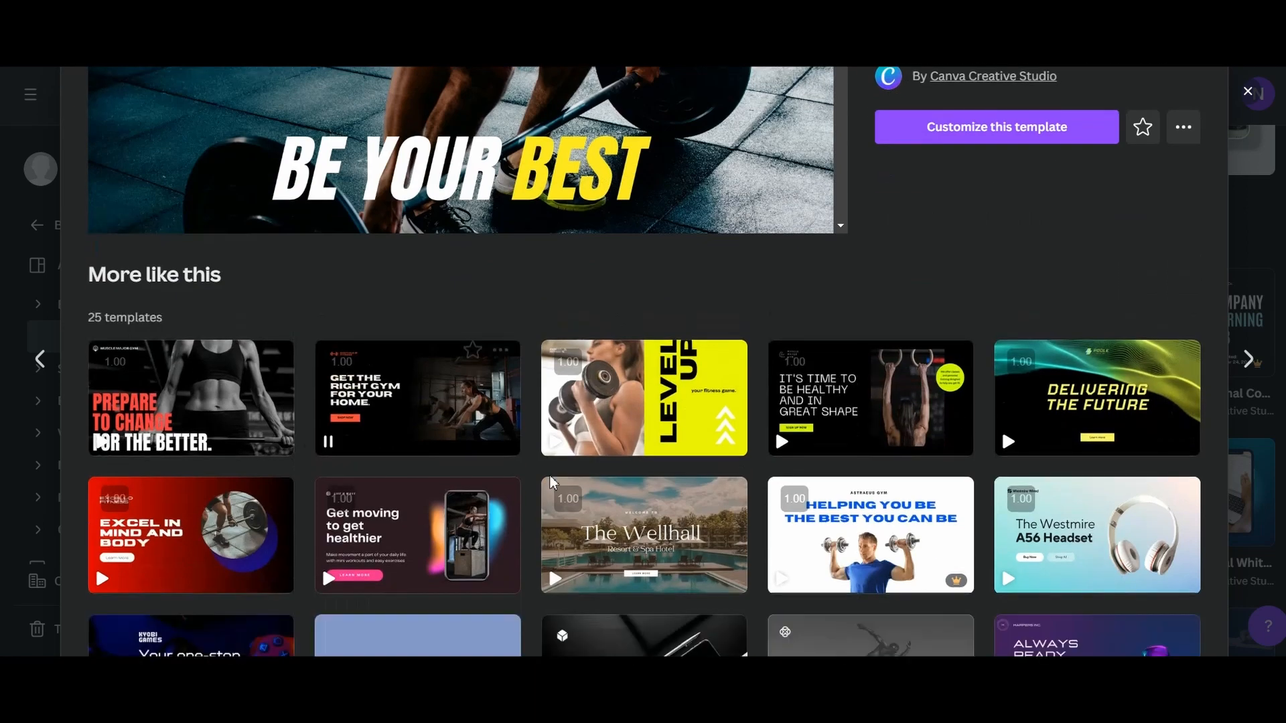
{"action": "scroll", "coordinate": [468, 459], "scroll_direction": "down", "scroll_amount": 3}
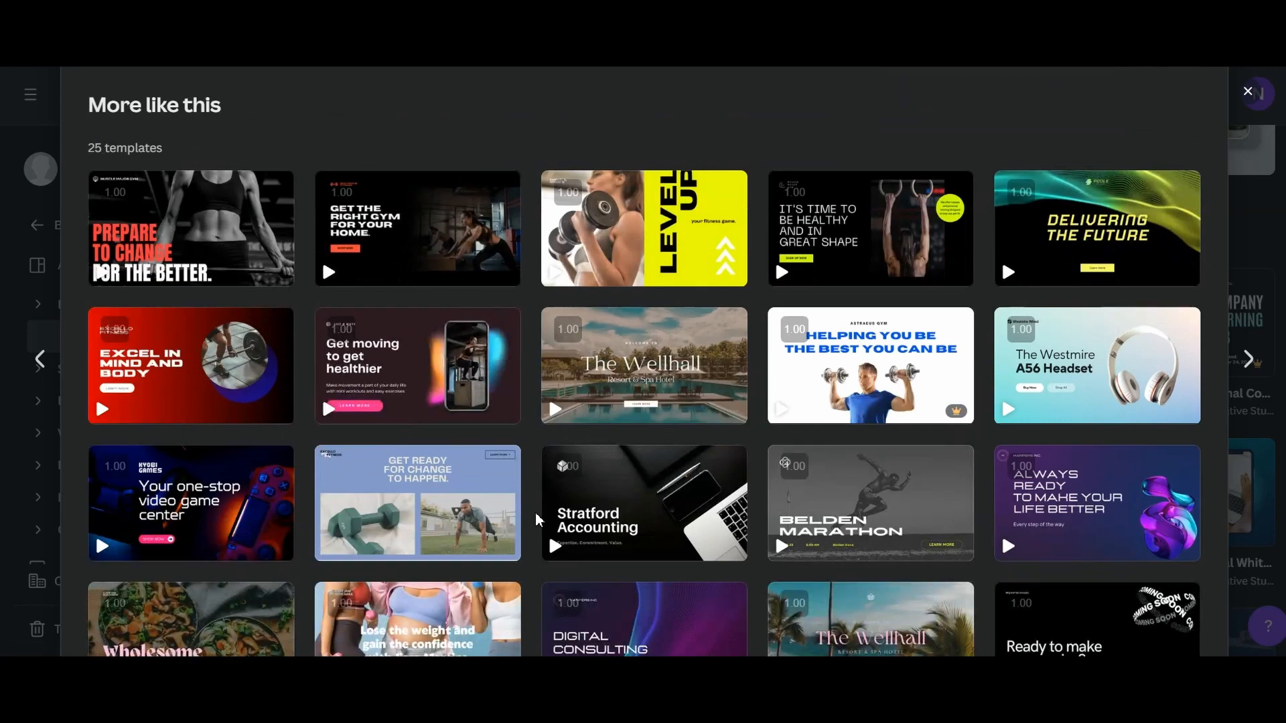
{"action": "scroll", "coordinate": [471, 461], "scroll_direction": "down", "scroll_amount": 3}
{"action": "scroll", "coordinate": [533, 513], "scroll_direction": "up", "scroll_amount": 5}
{"action": "scroll", "coordinate": [533, 512], "scroll_direction": "up", "scroll_amount": 3}
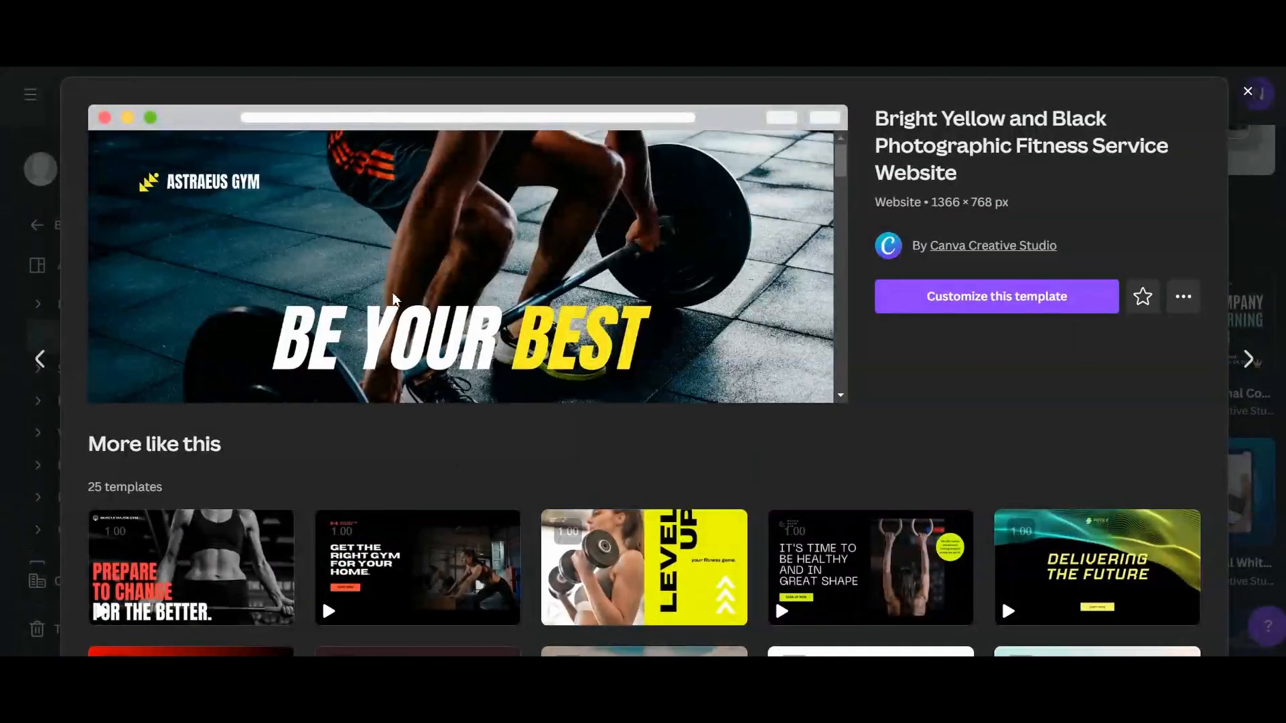
{"action": "scroll", "coordinate": [410, 273], "scroll_direction": "down", "scroll_amount": 3}
{"action": "scroll", "coordinate": [410, 273], "scroll_direction": "down", "scroll_amount": 10}
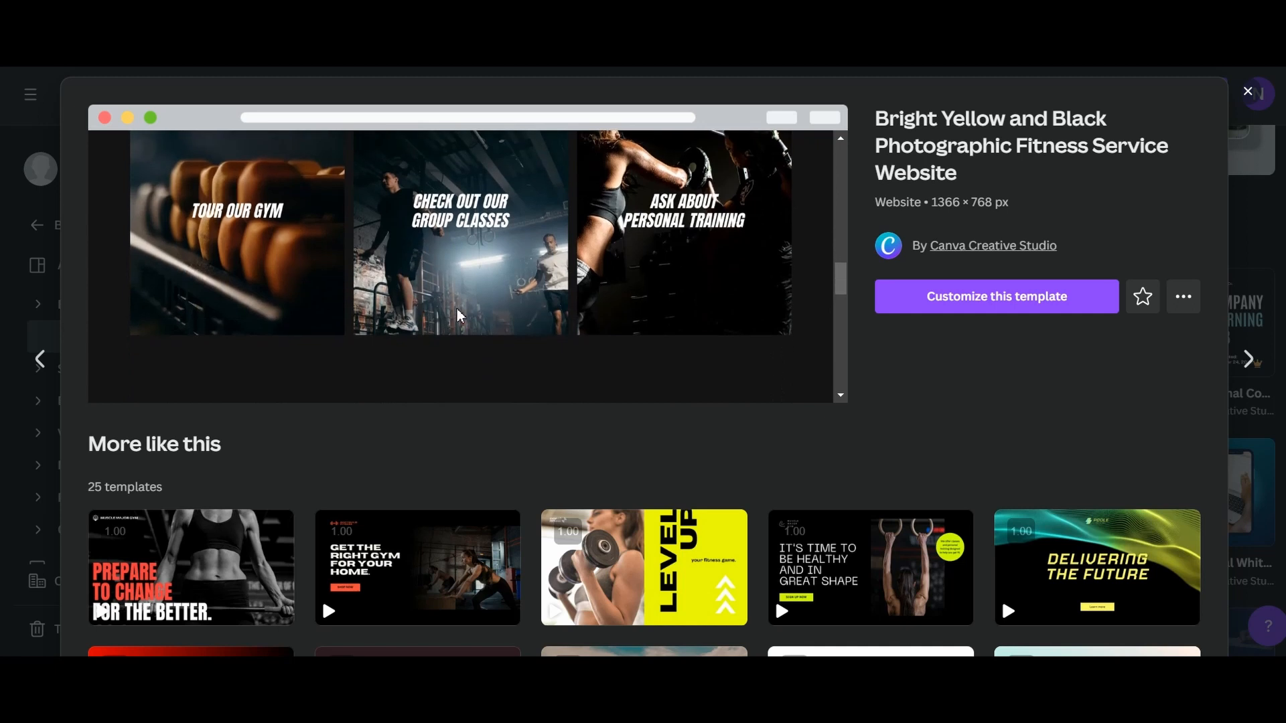
{"action": "scroll", "coordinate": [460, 323], "scroll_direction": "down", "scroll_amount": 1}
{"action": "scroll", "coordinate": [889, 450], "scroll_direction": "down", "scroll_amount": 5}
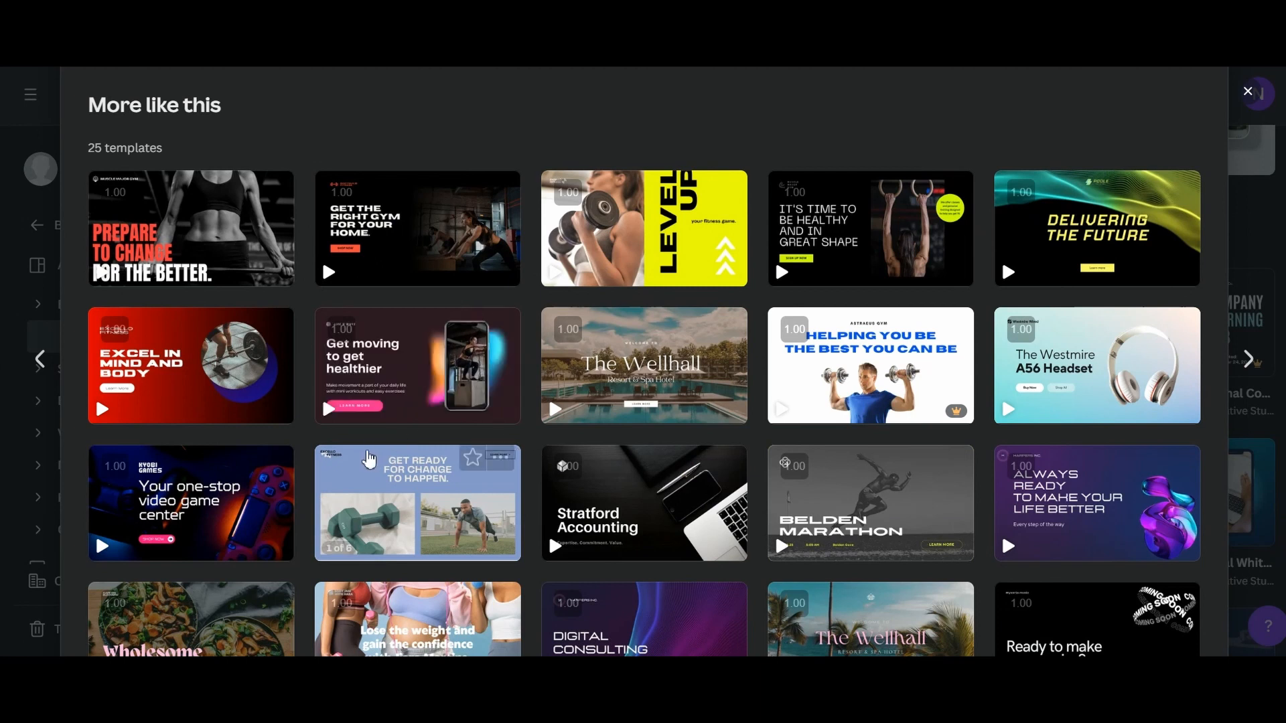
{"action": "scroll", "coordinate": [462, 458], "scroll_direction": "up", "scroll_amount": 5}
{"action": "scroll", "coordinate": [529, 288], "scroll_direction": "up", "scroll_amount": 5}
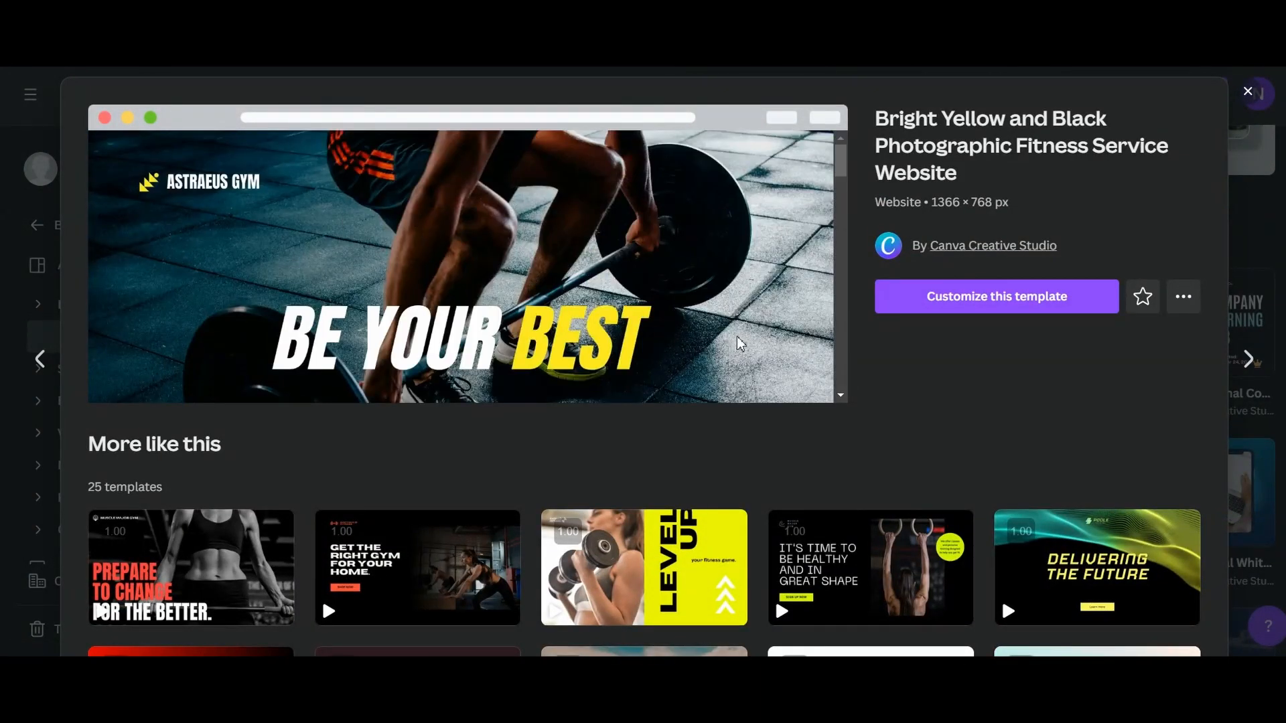
Start customizing the fitness template, show the page thumbnails and add a blank page after the Contact page
{"action": "left_click", "coordinate": [1006, 309]}
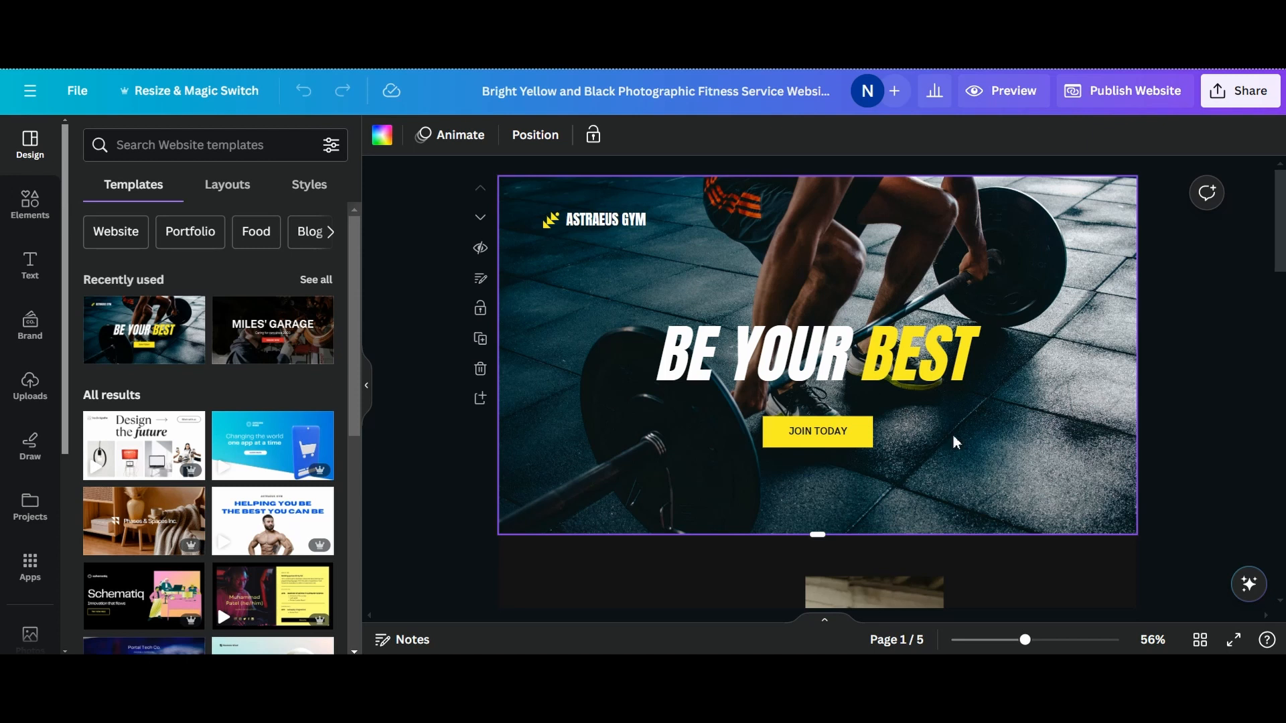
{"action": "left_click", "coordinate": [828, 620]}
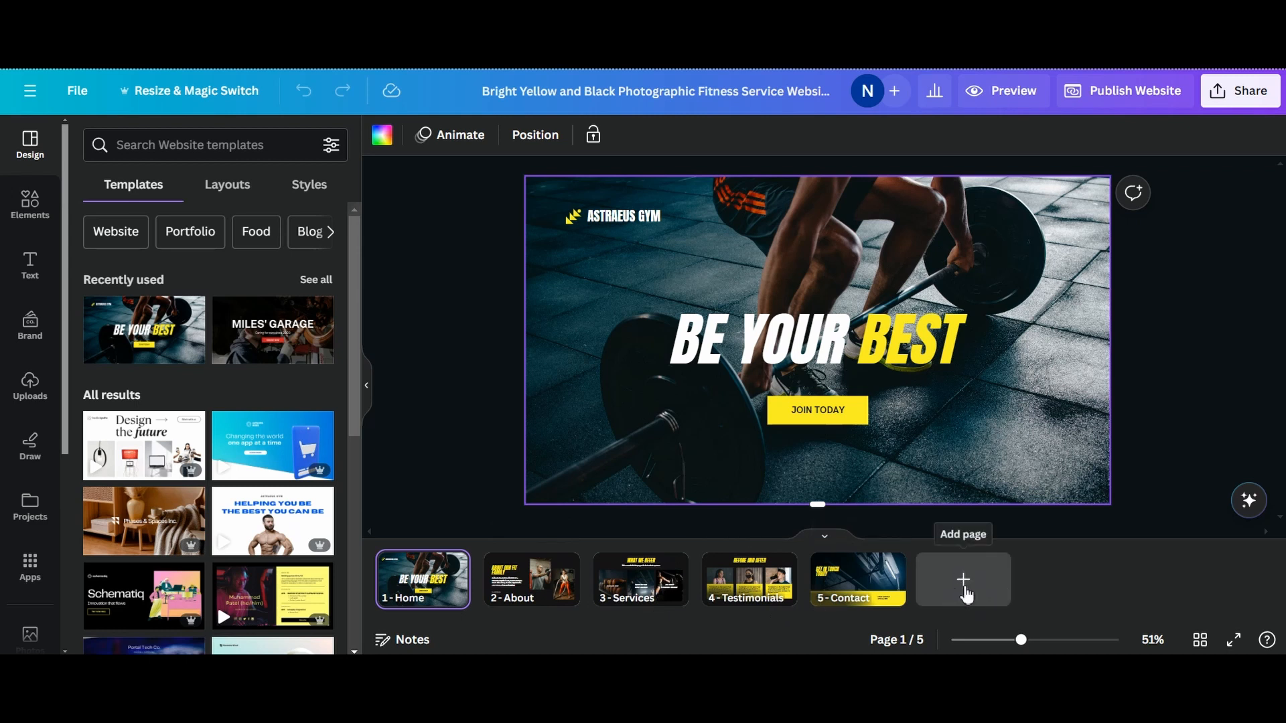
{"action": "left_click", "coordinate": [964, 592]}
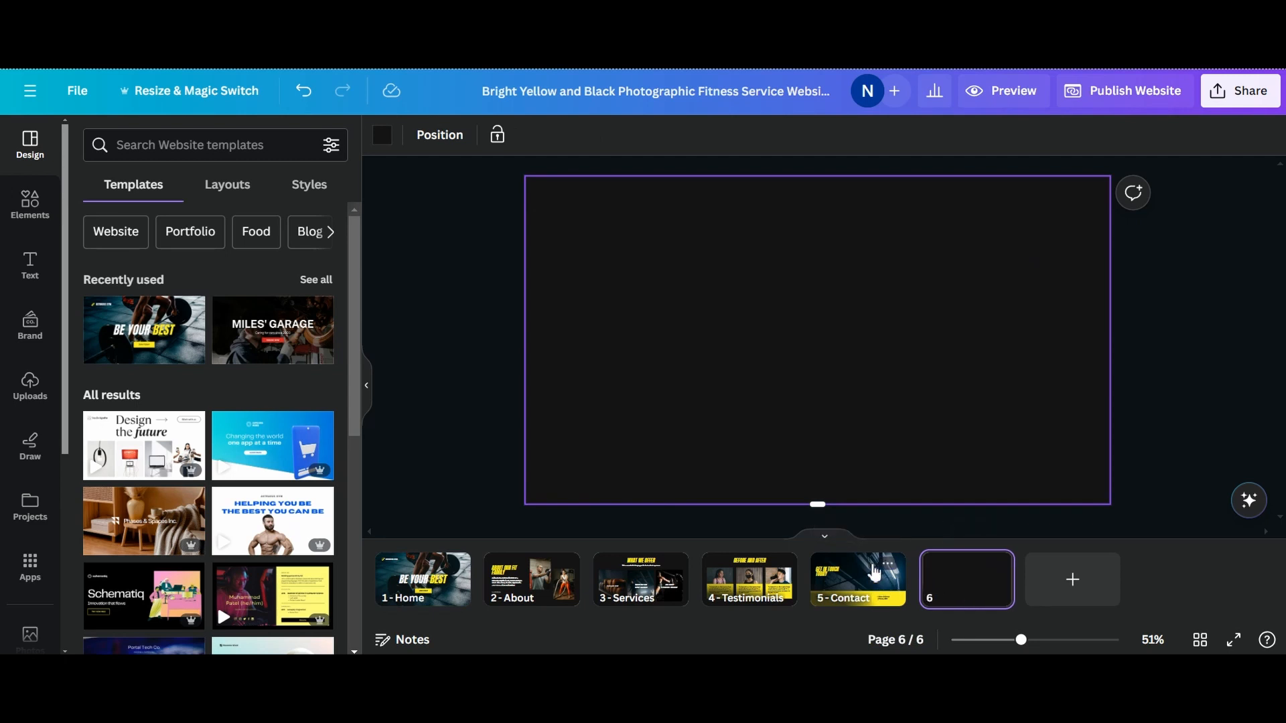
Try out the blank page between the Services and Testimonials pages and return it to the end
{"action": "left_click_drag", "start_coordinate": [867, 582], "coordinate": [716, 577]}
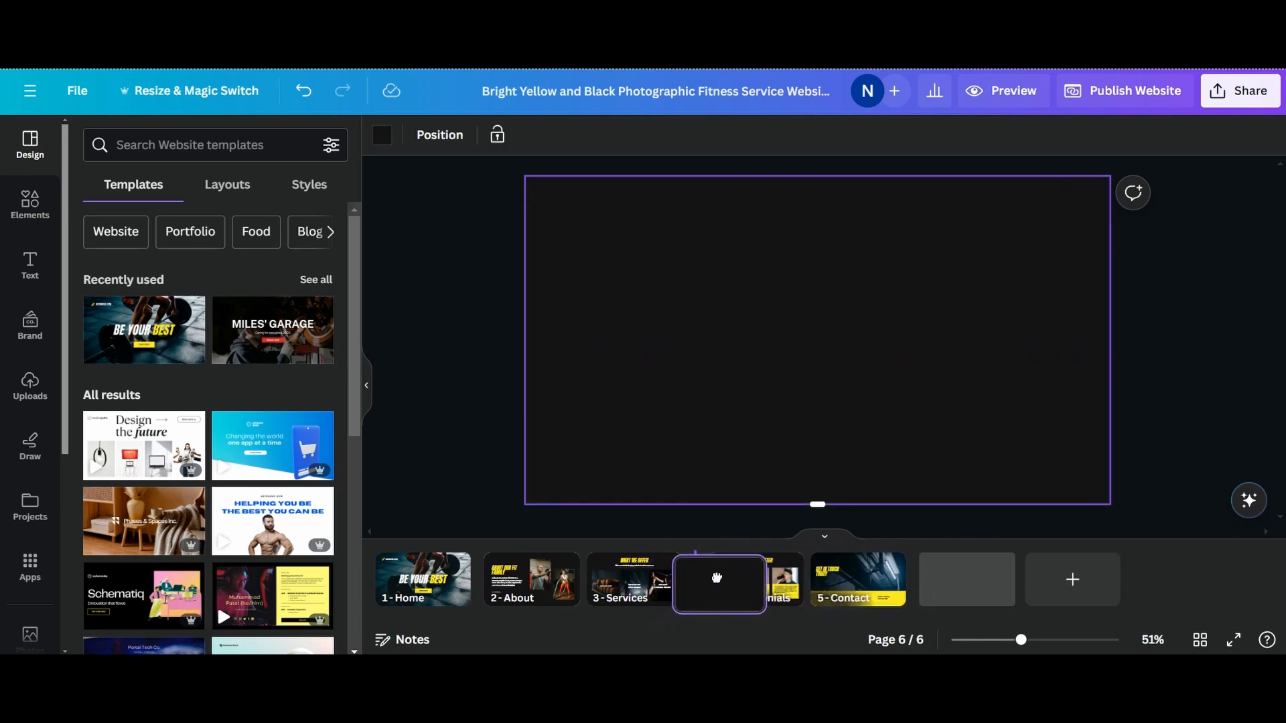
{"action": "left_click_drag", "start_coordinate": [716, 577], "coordinate": [857, 584]}
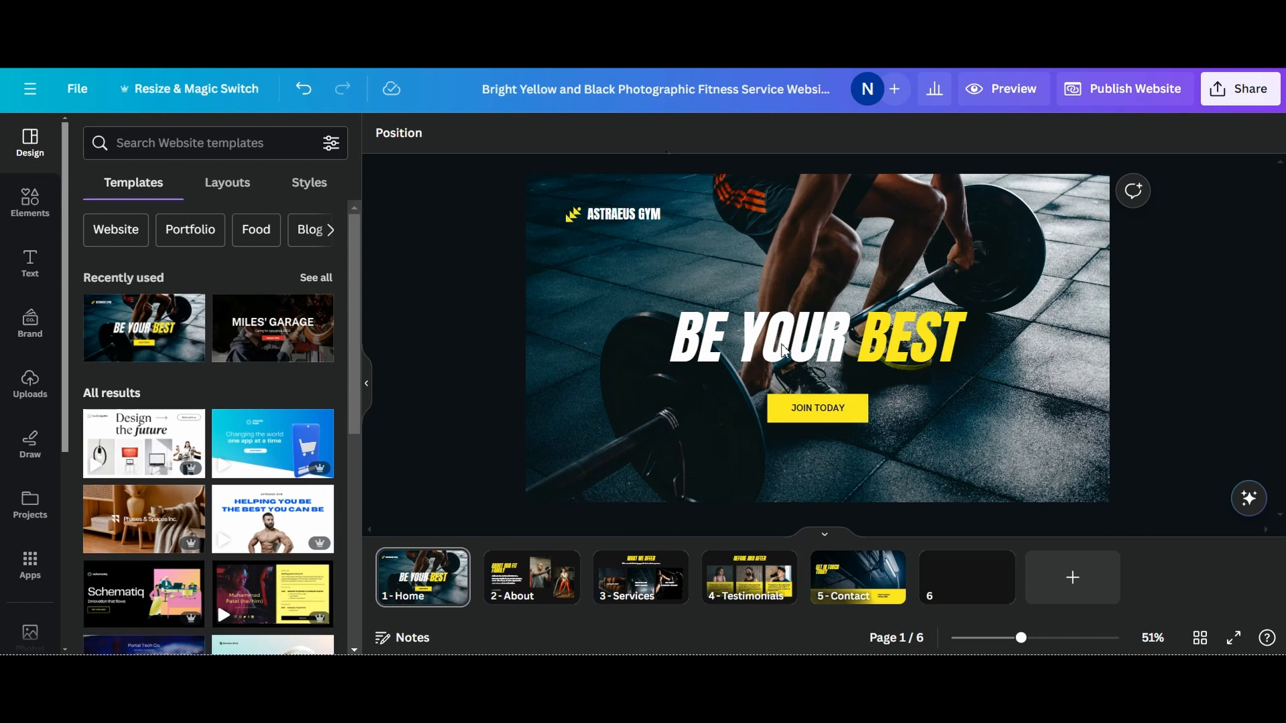
Examine the text animations for the "BE YOUR BEST" heading on the Home page, plus the default text styles and font combinations
{"action": "left_click", "coordinate": [782, 349]}
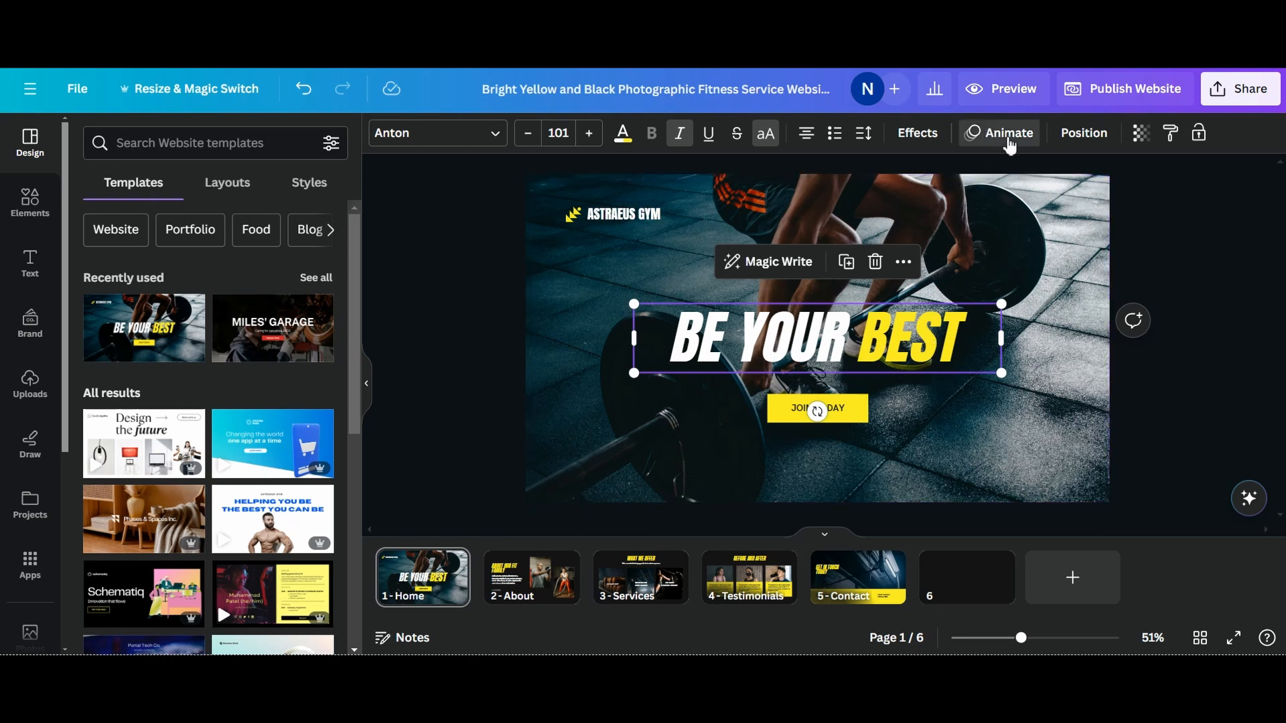
{"action": "left_click", "coordinate": [1009, 140]}
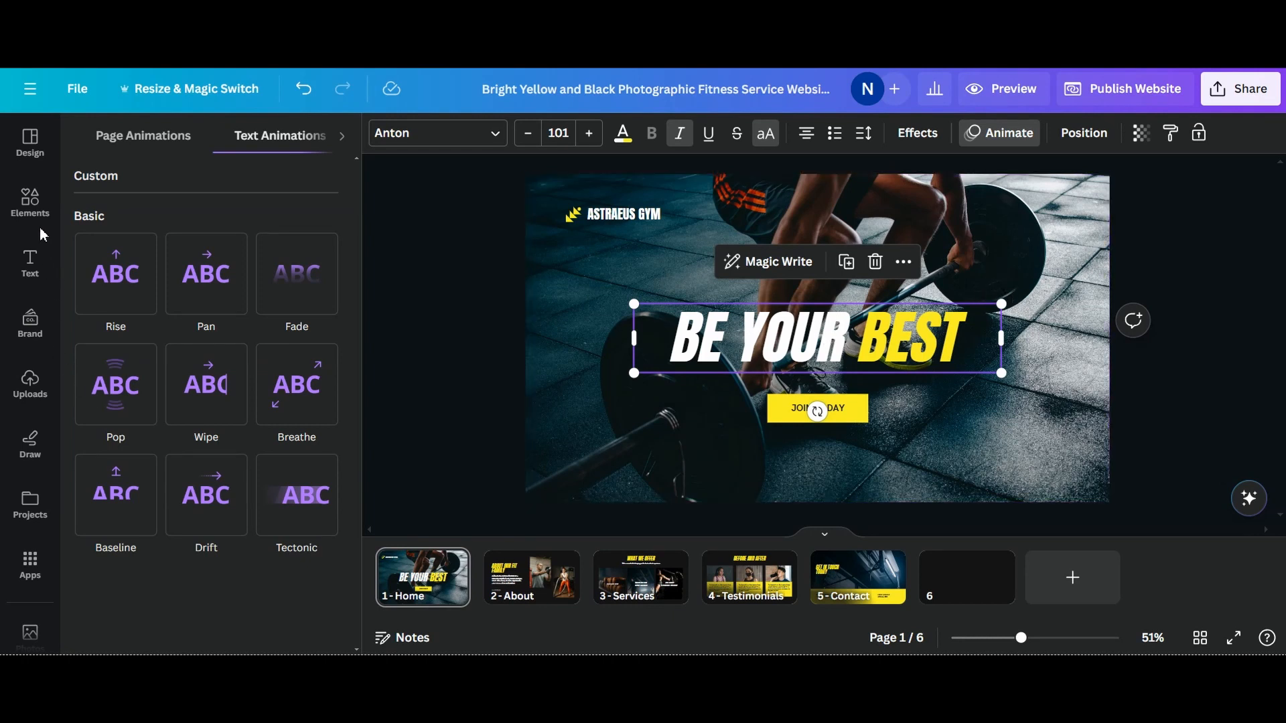
{"action": "left_click", "coordinate": [28, 264]}
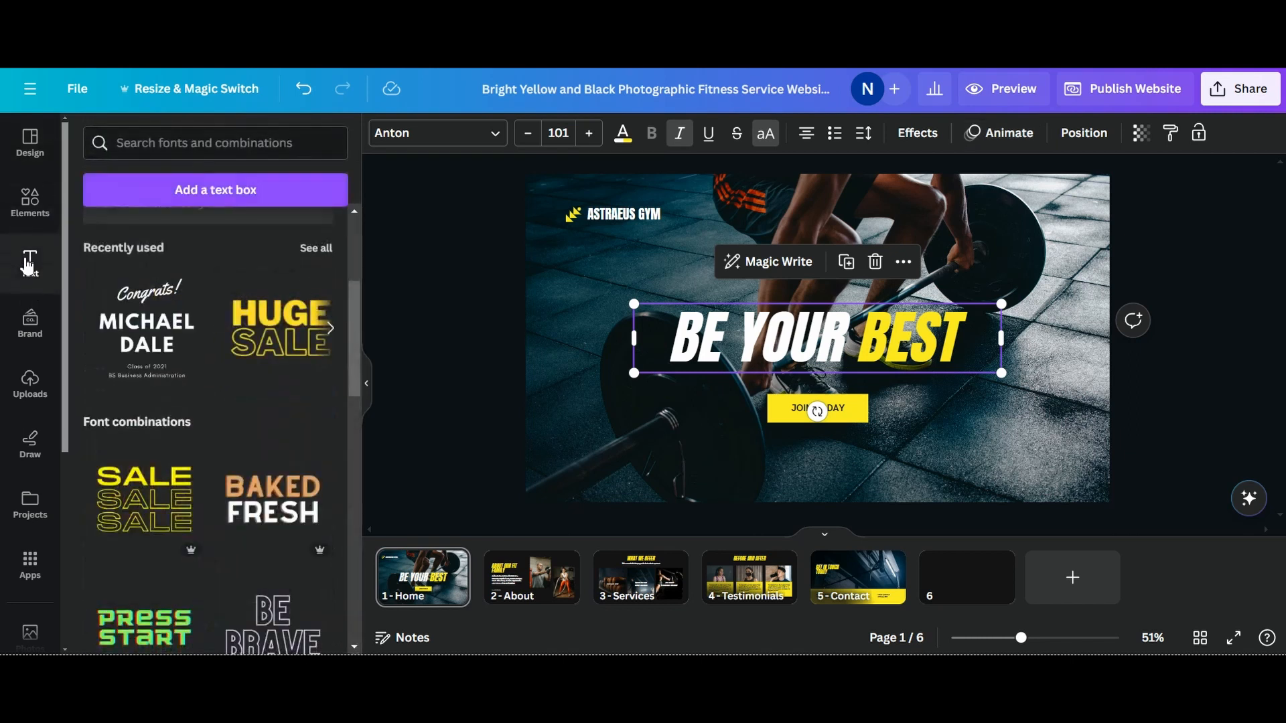
{"action": "scroll", "coordinate": [159, 341], "scroll_direction": "up", "scroll_amount": 3}
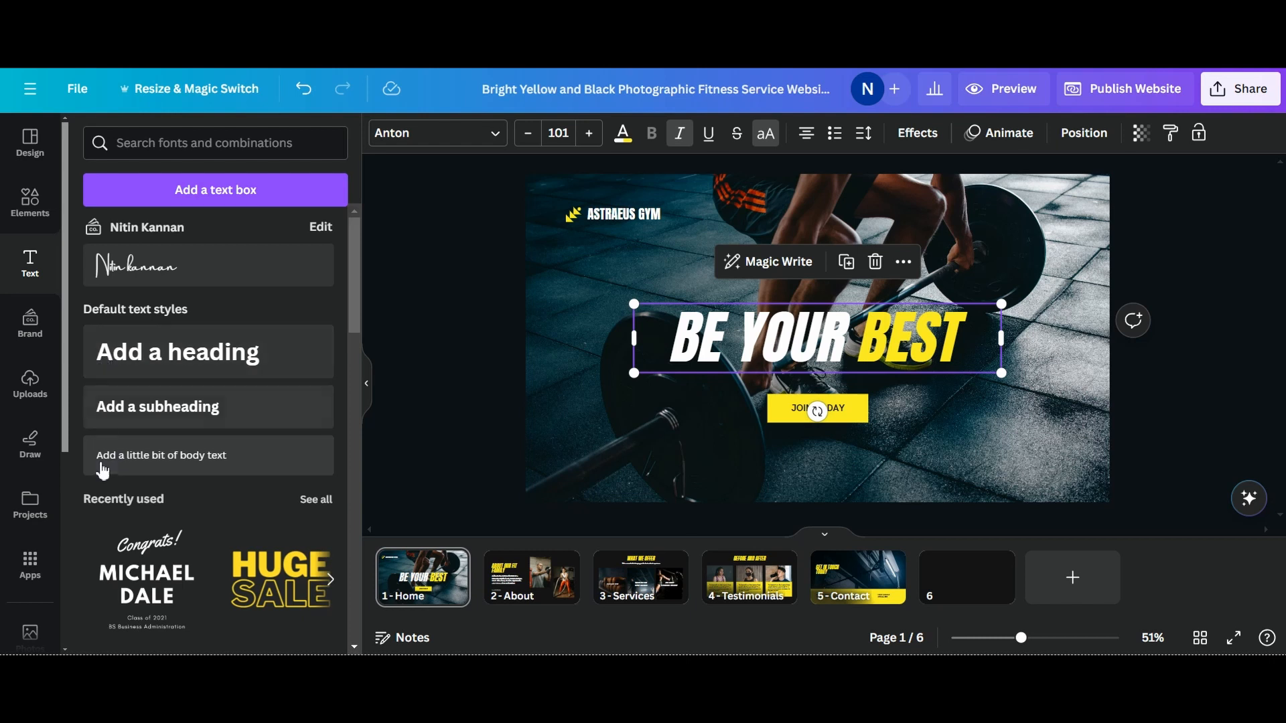
{"action": "scroll", "coordinate": [126, 419], "scroll_direction": "down", "scroll_amount": 1}
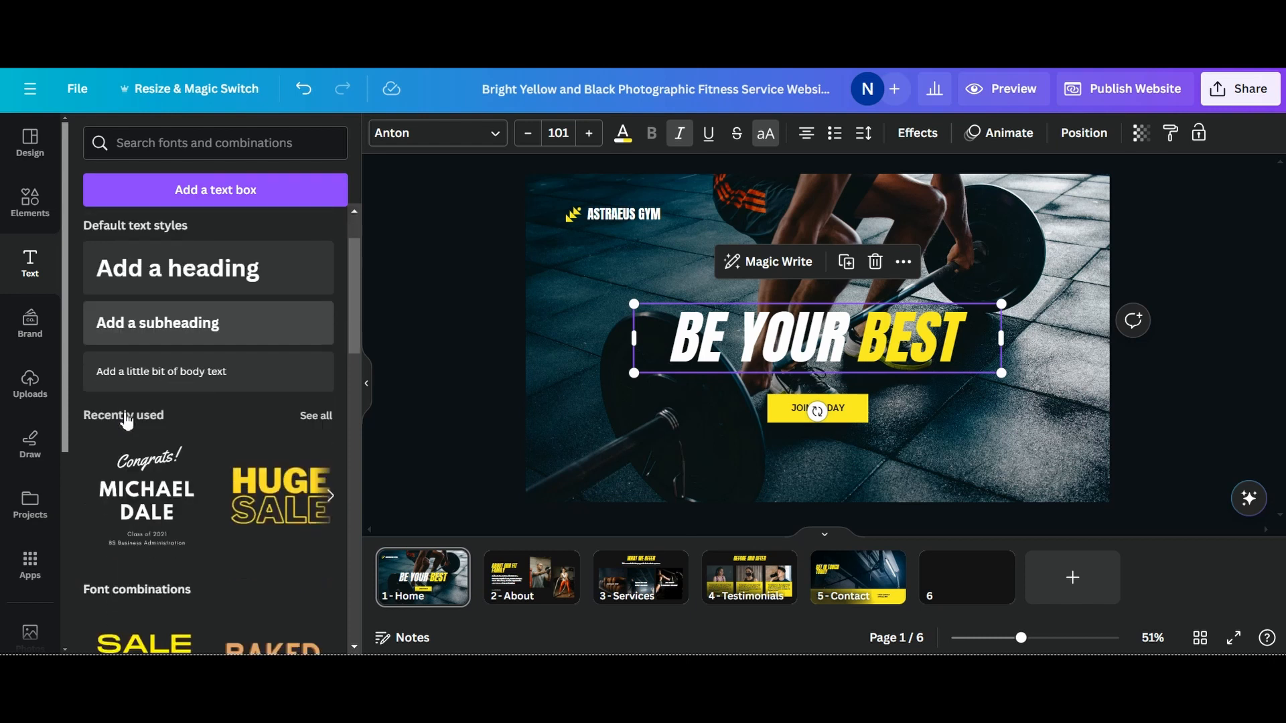
{"action": "scroll", "coordinate": [126, 419], "scroll_direction": "down", "scroll_amount": 3}
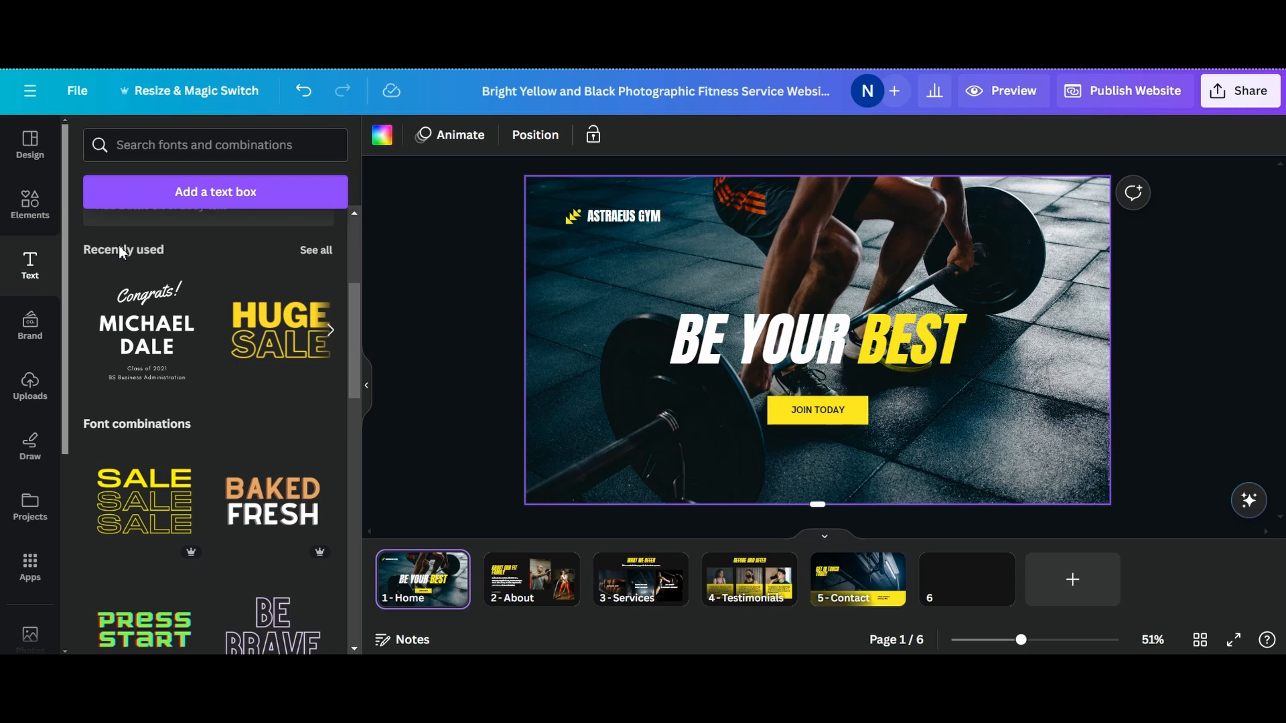
Look at the stock photo library, including the recently used, recommended and trending photos
{"action": "scroll", "coordinate": [26, 392], "scroll_direction": "down", "scroll_amount": 4}
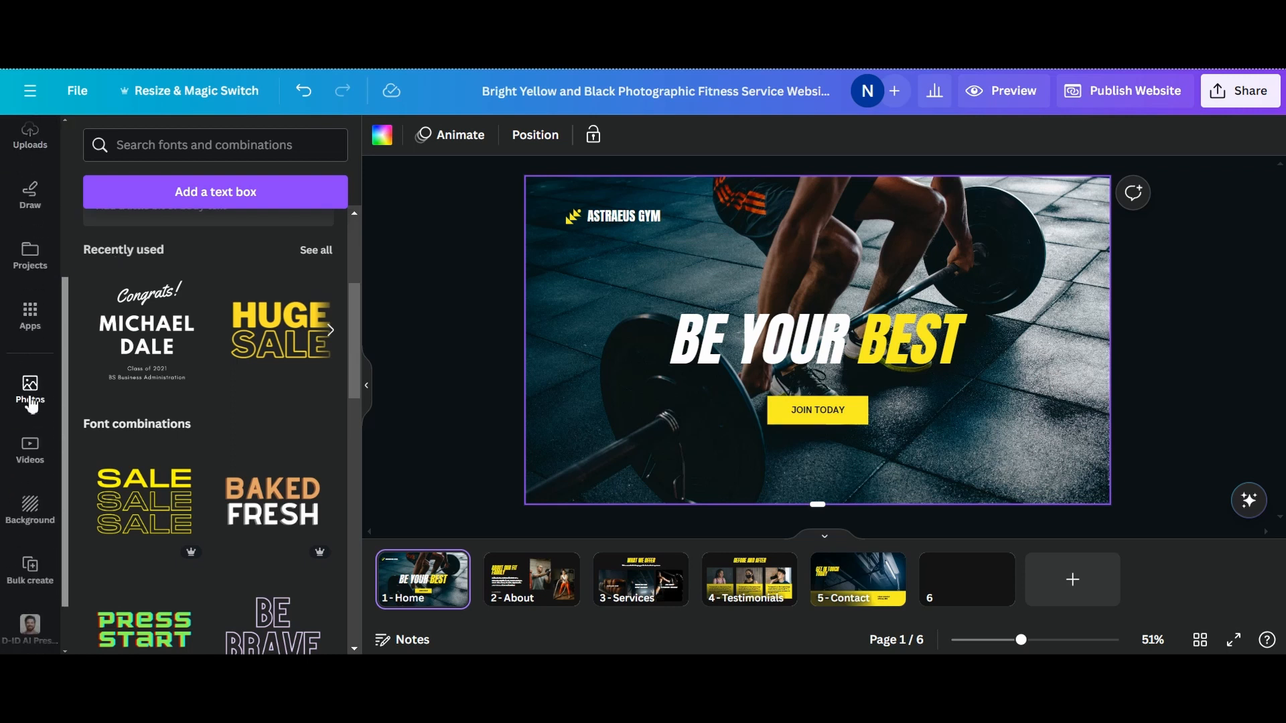
{"action": "left_click", "coordinate": [30, 400]}
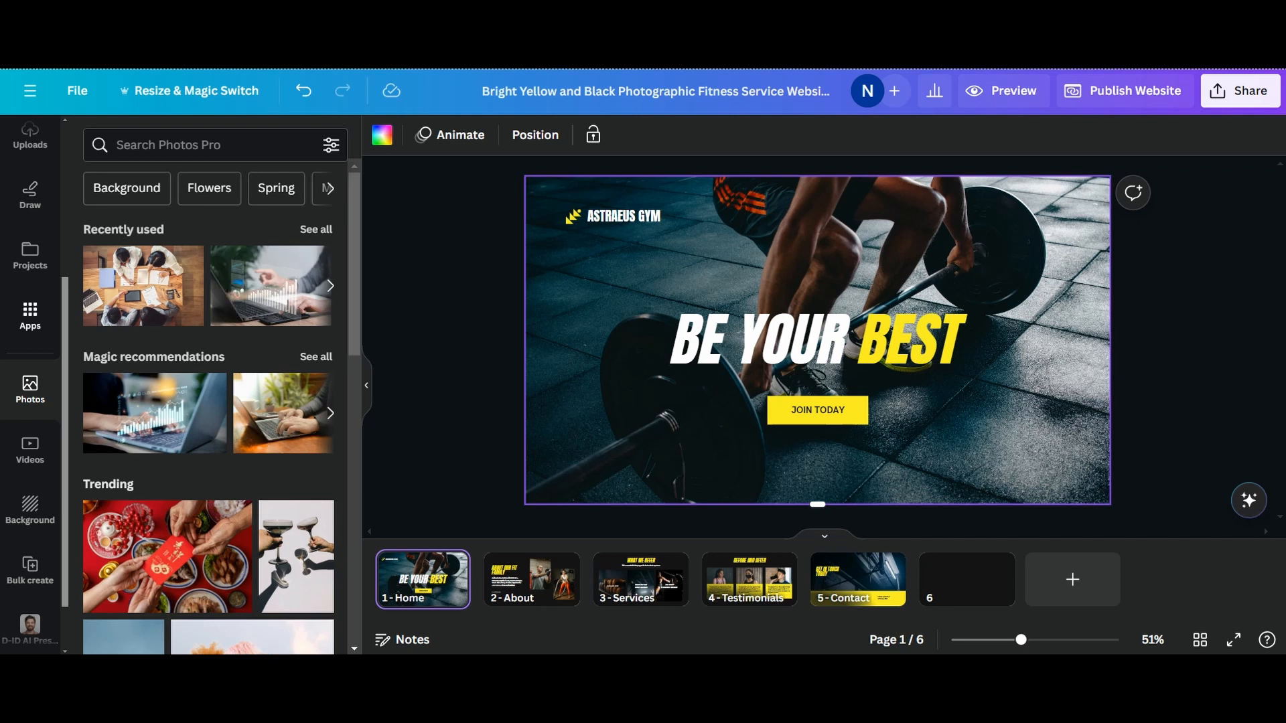
{"action": "scroll", "coordinate": [37, 268], "scroll_direction": "up", "scroll_amount": 4}
Go to the blank page 6 and search the design elements for "frames"
{"action": "left_click", "coordinate": [39, 214]}
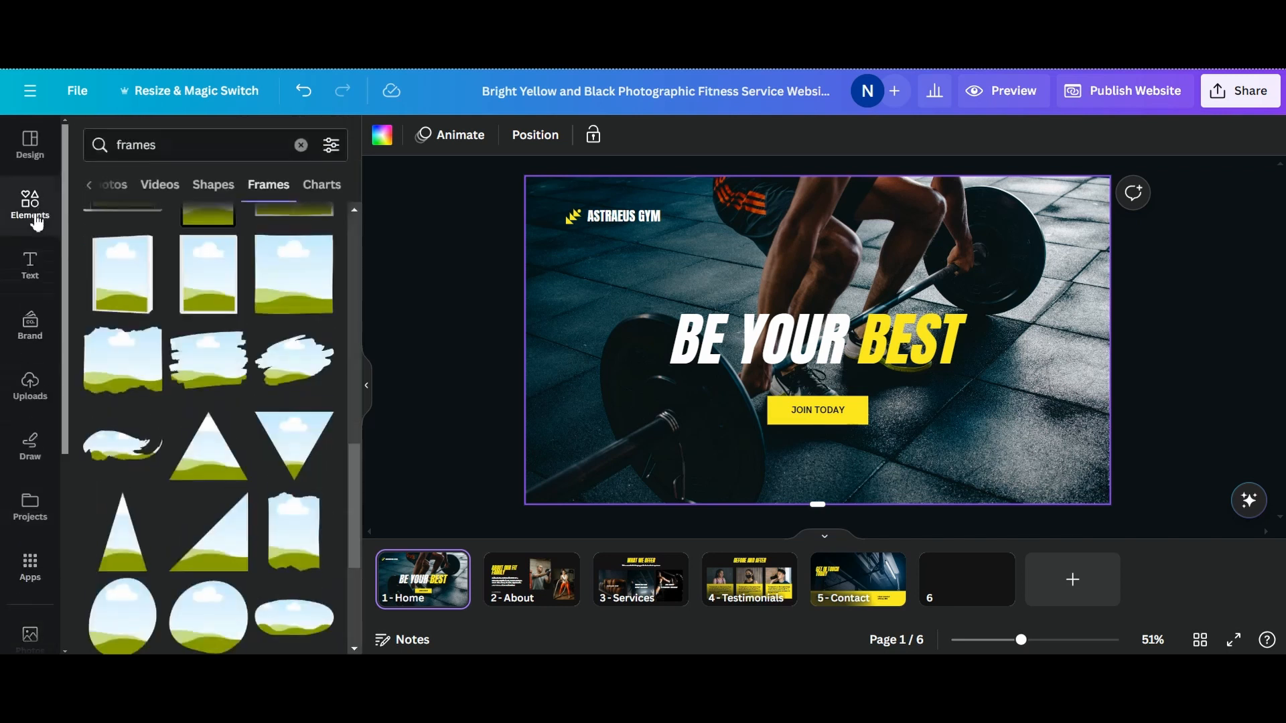
{"action": "left_click", "coordinate": [956, 582]}
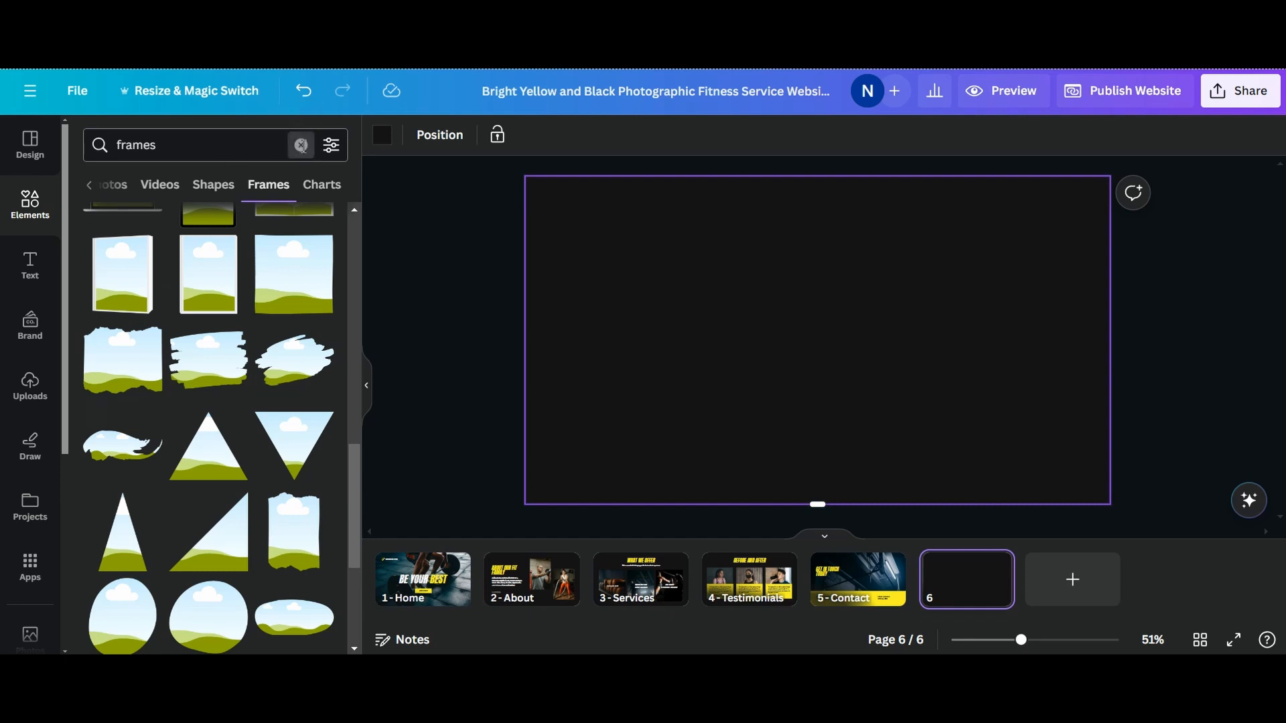
{"action": "left_click", "coordinate": [301, 145]}
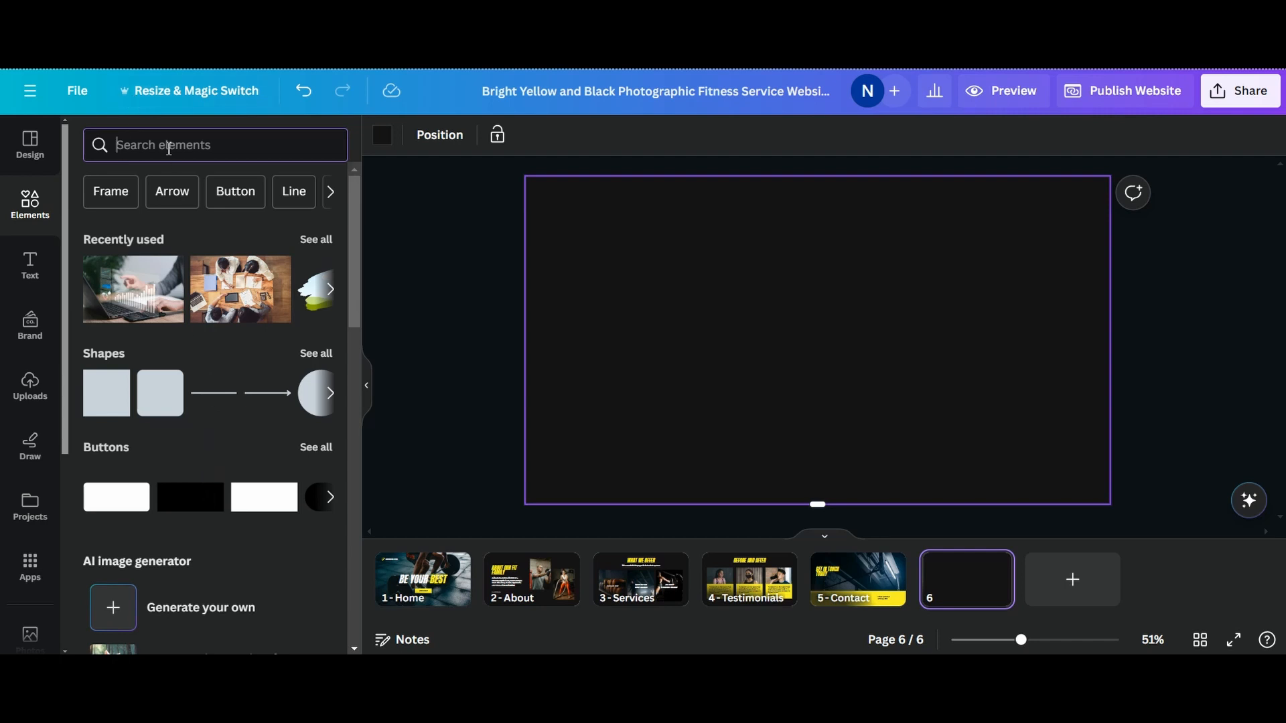
{"action": "type", "text": "frames"}
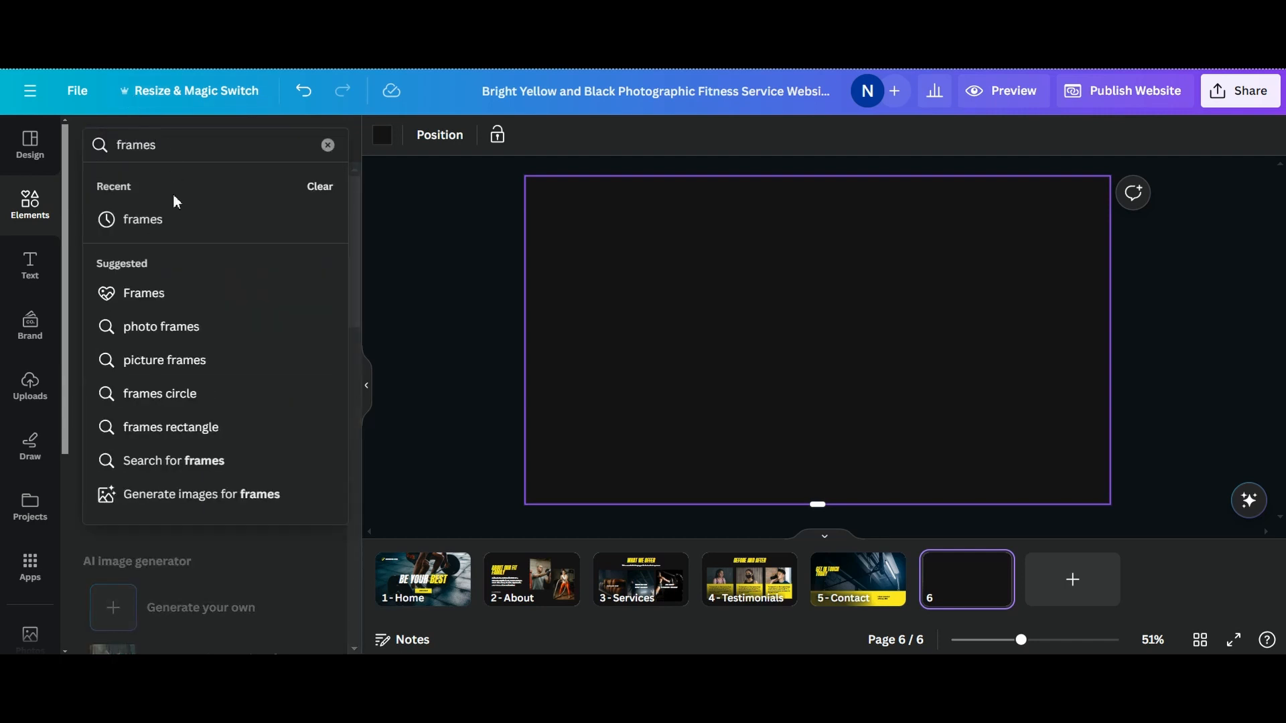
{"action": "left_click", "coordinate": [170, 220]}
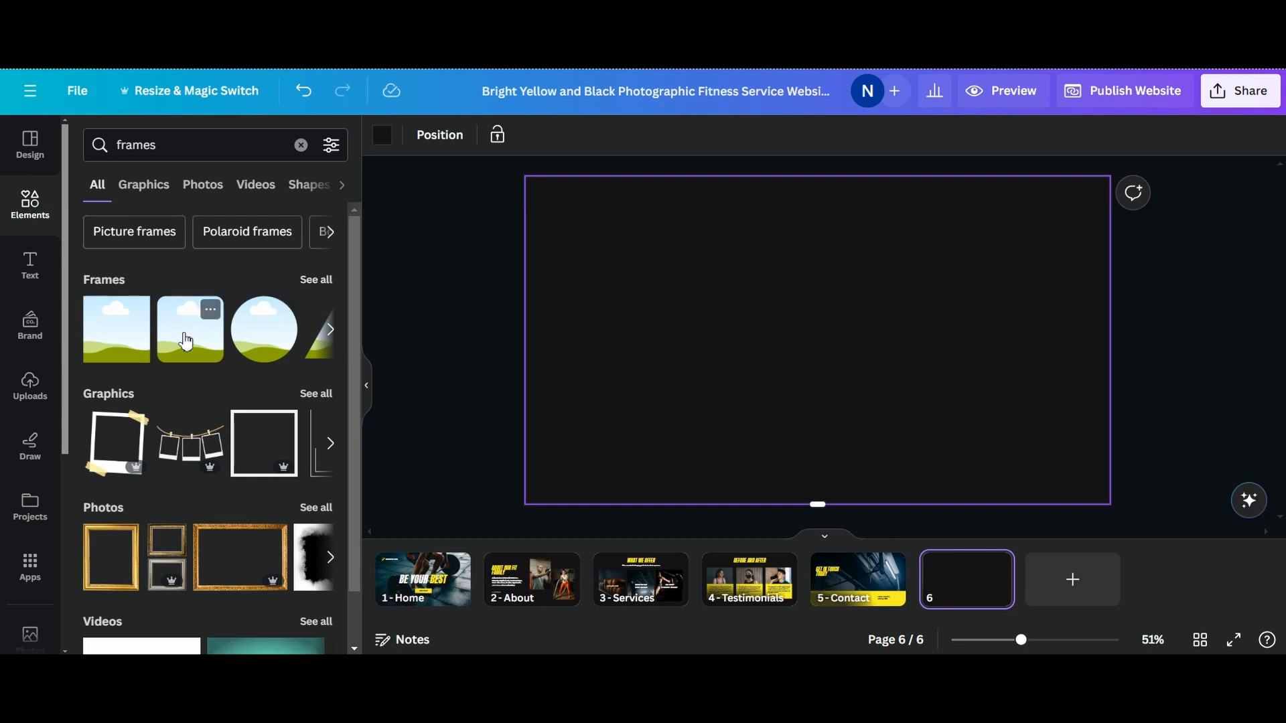
Browse the full frames collection and place the slanted brush-stroke frame on page 6
{"action": "scroll", "coordinate": [163, 488], "scroll_direction": "down", "scroll_amount": 2}
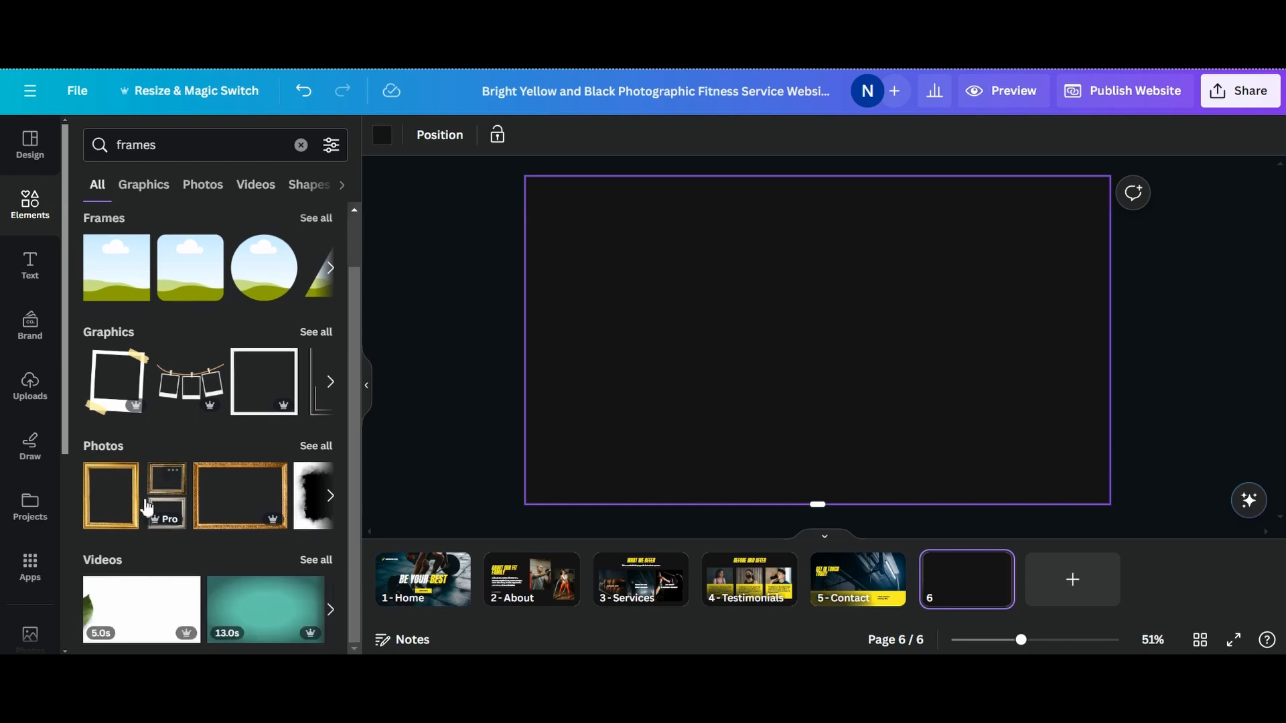
{"action": "scroll", "coordinate": [127, 494], "scroll_direction": "up", "scroll_amount": 2}
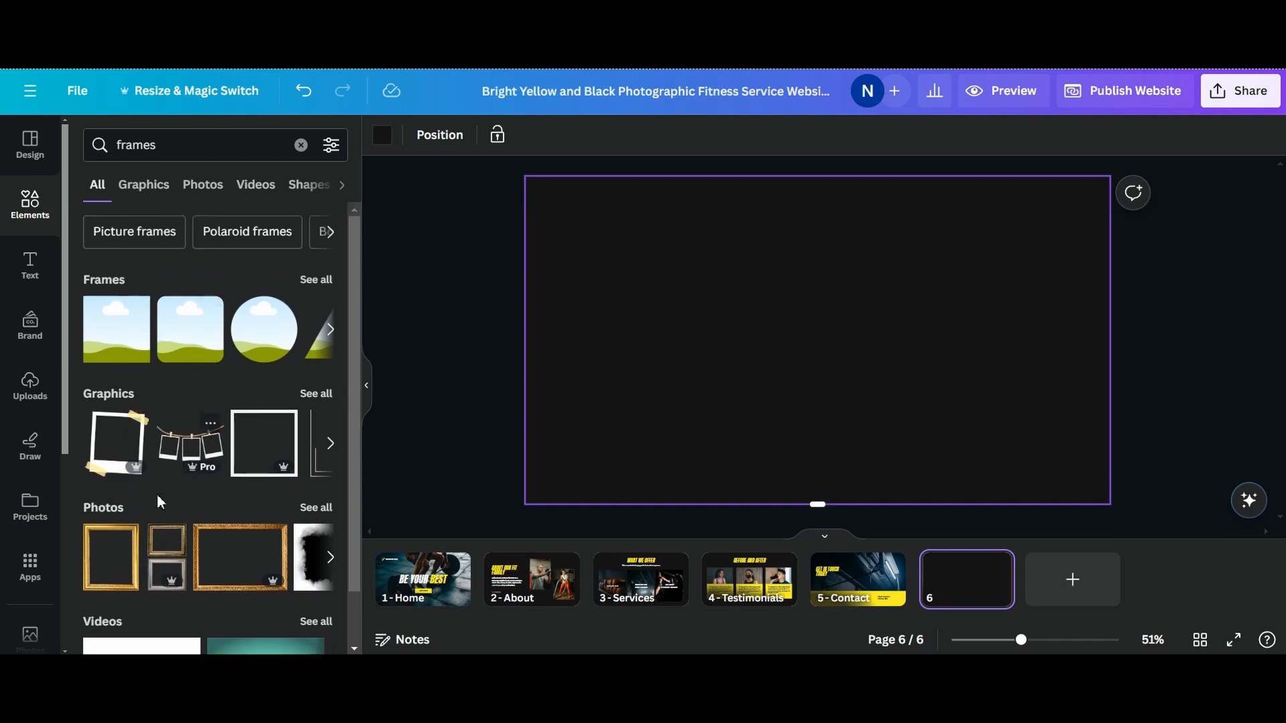
{"action": "scroll", "coordinate": [144, 536], "scroll_direction": "down", "scroll_amount": 2}
{"action": "scroll", "coordinate": [121, 596], "scroll_direction": "up", "scroll_amount": 2}
{"action": "left_click", "coordinate": [315, 280]}
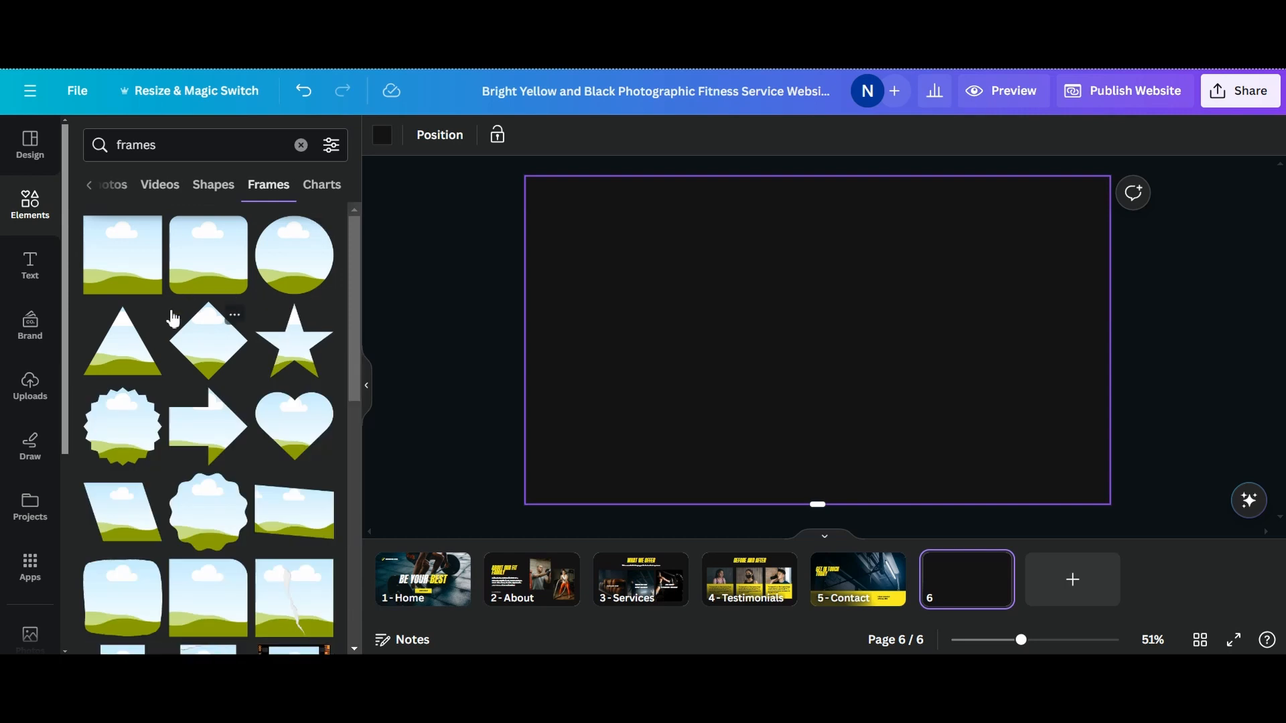
{"action": "scroll", "coordinate": [134, 335], "scroll_direction": "down", "scroll_amount": 10}
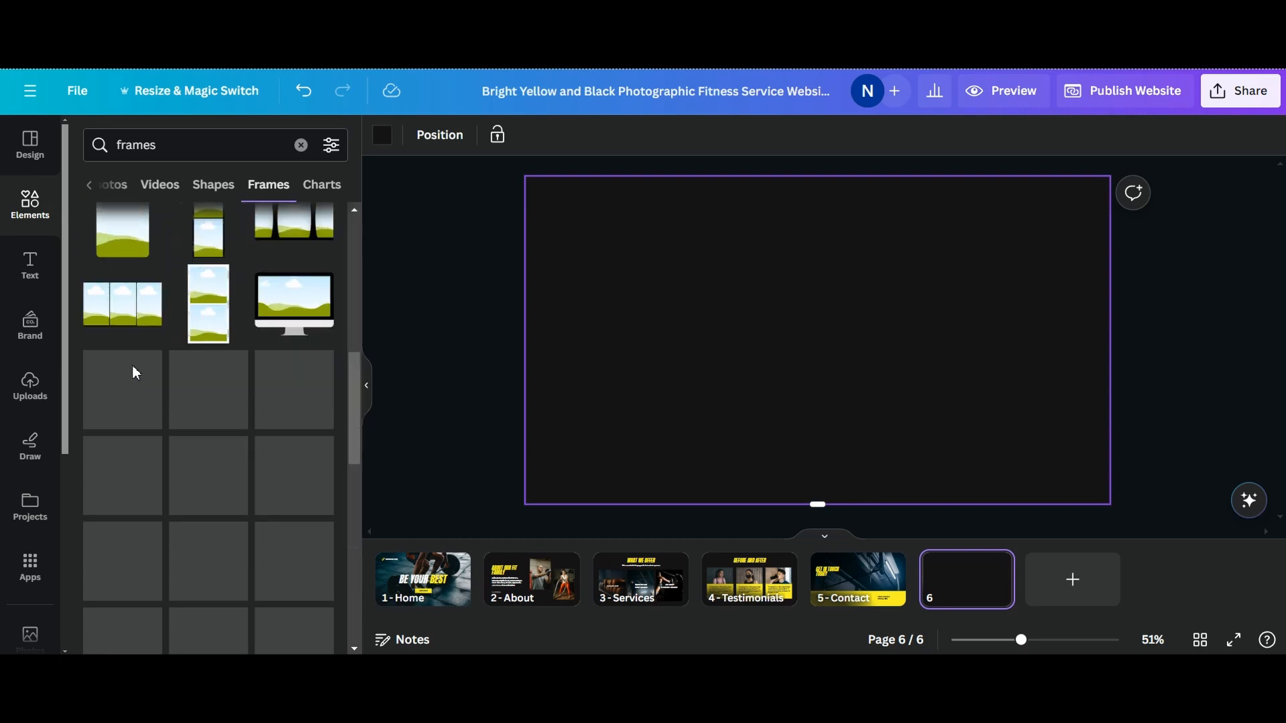
{"action": "scroll", "coordinate": [137, 375], "scroll_direction": "down", "scroll_amount": 5}
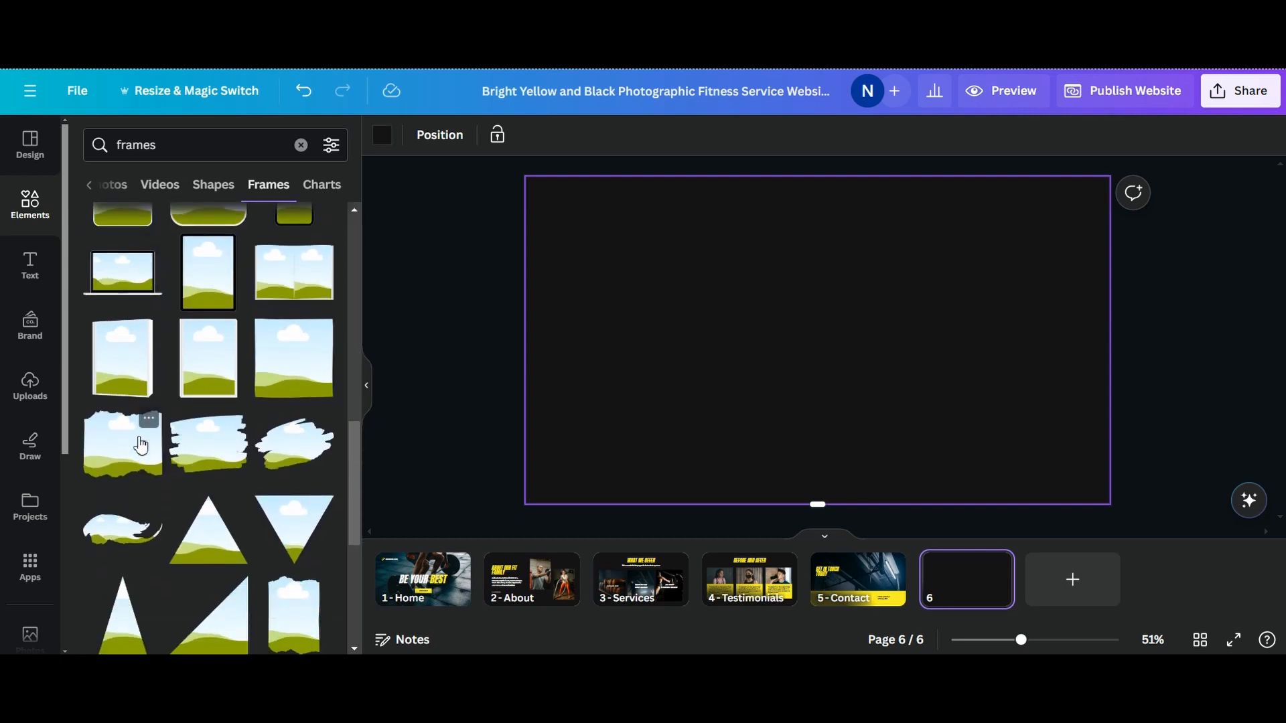
{"action": "mouse_move", "coordinate": [284, 452]}
{"action": "left_mouse_down"}
{"action": "mouse_move", "coordinate": [671, 339]}
{"action": "mouse_move", "coordinate": [723, 301]}
{"action": "mouse_move", "coordinate": [713, 318]}
{"action": "left_mouse_up"}
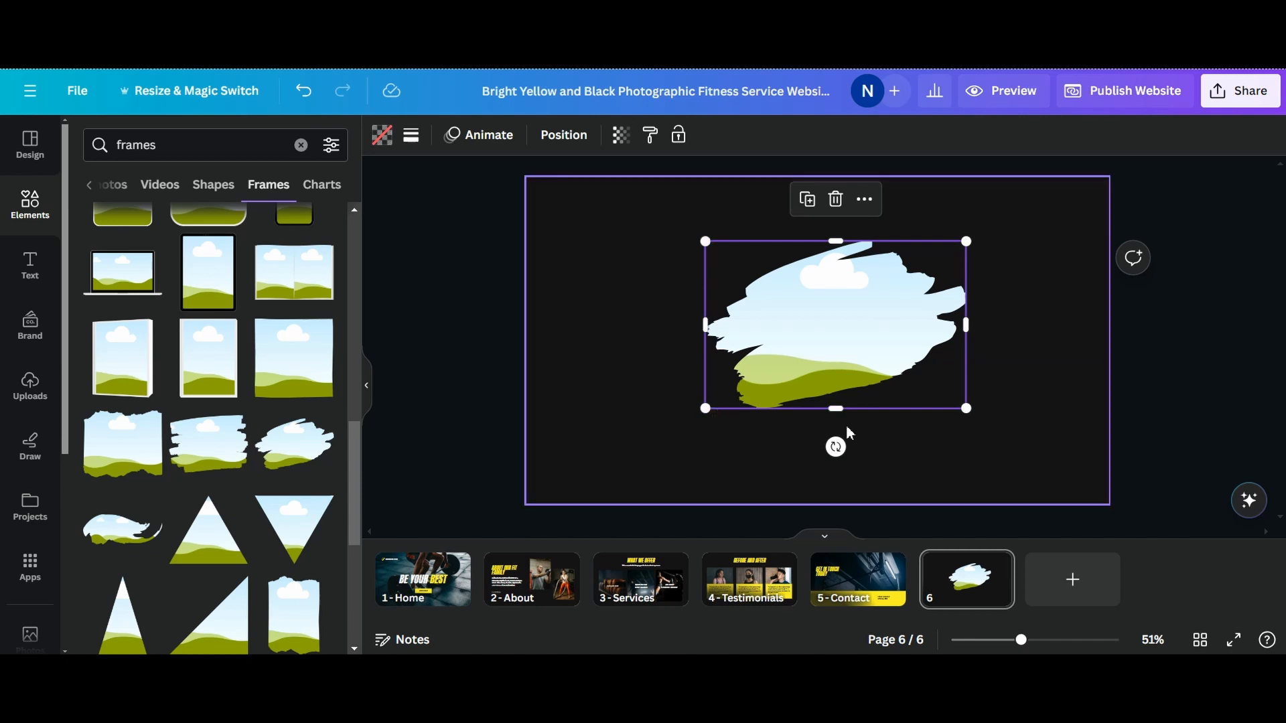
Enlarge the brush-stroke frame and move it near the centre of page 6
{"action": "mouse_move", "coordinate": [840, 410]}
{"action": "left_mouse_down"}
{"action": "mouse_move", "coordinate": [834, 442]}
{"action": "mouse_move", "coordinate": [834, 414]}
{"action": "left_mouse_up"}
{"action": "left_click_drag", "start_coordinate": [707, 413], "coordinate": [606, 481]}
{"action": "left_click_drag", "start_coordinate": [730, 393], "coordinate": [754, 370]}
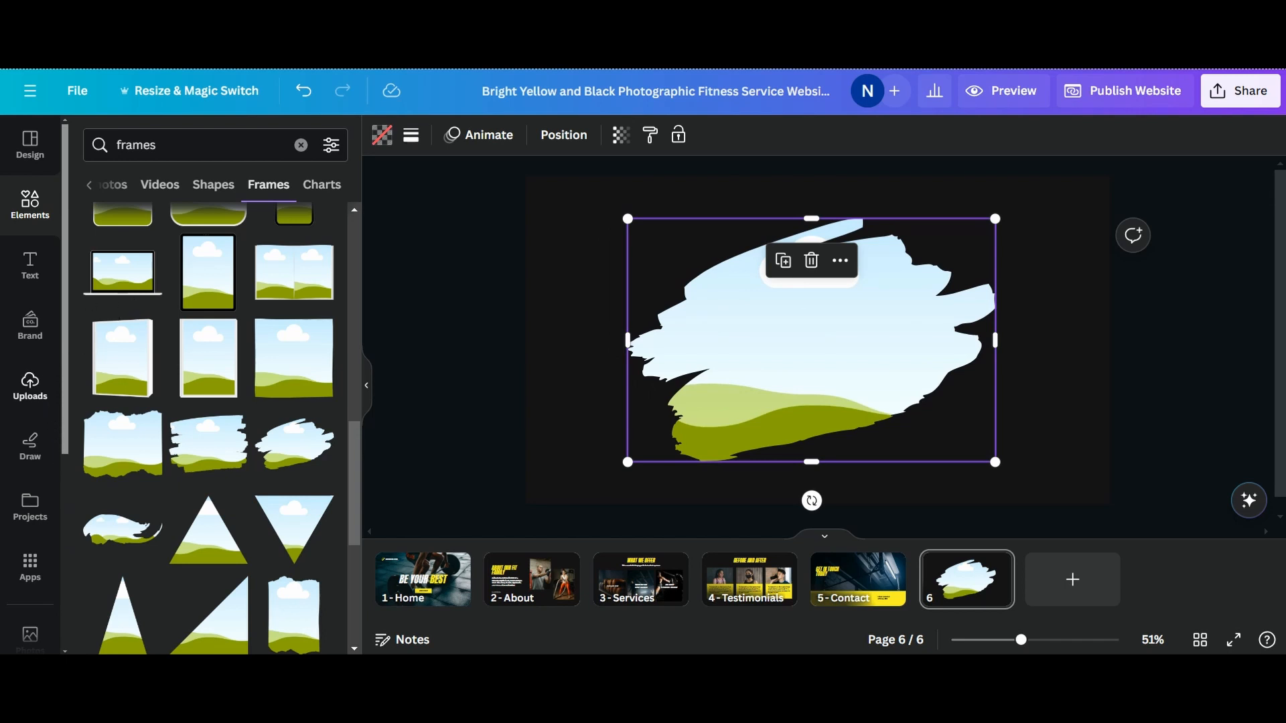
Fill the brush-stroke frame with the recently used photo of people meeting at a wooden table and shift it slightly
{"action": "scroll", "coordinate": [30, 395], "scroll_direction": "down", "scroll_amount": 4}
{"action": "left_click", "coordinate": [30, 388]}
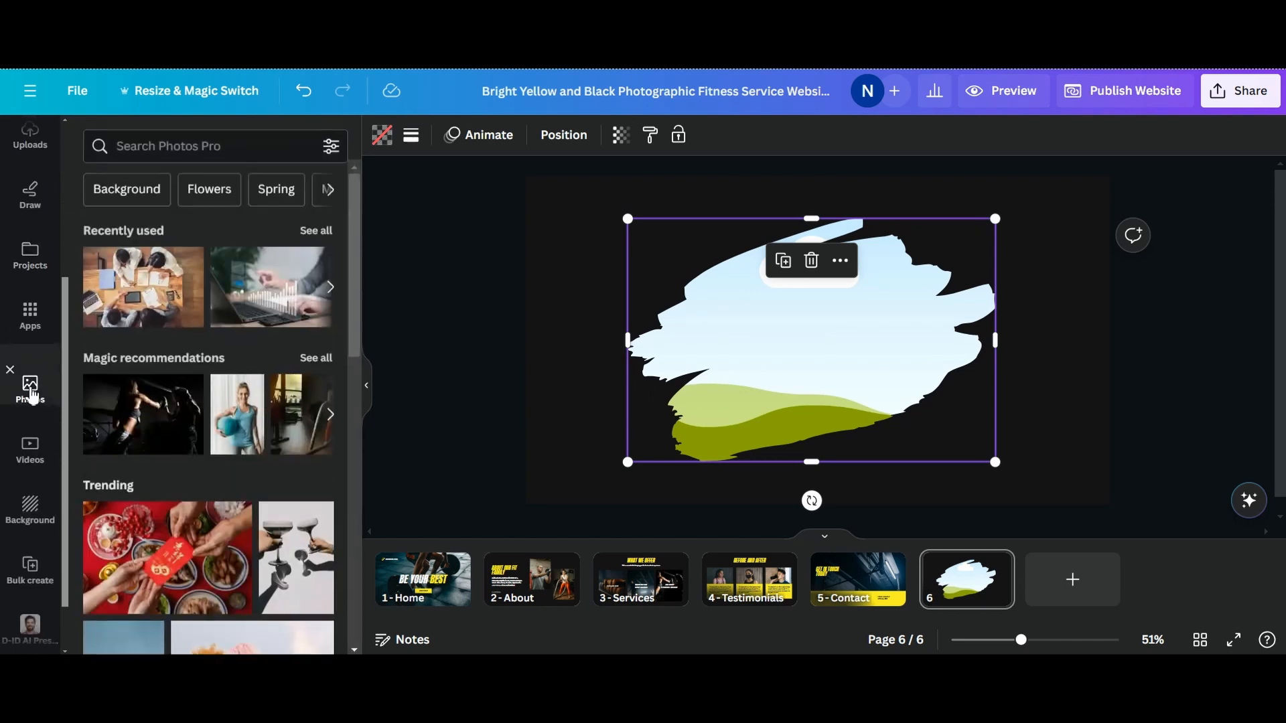
{"action": "left_click_drag", "start_coordinate": [188, 308], "coordinate": [745, 329]}
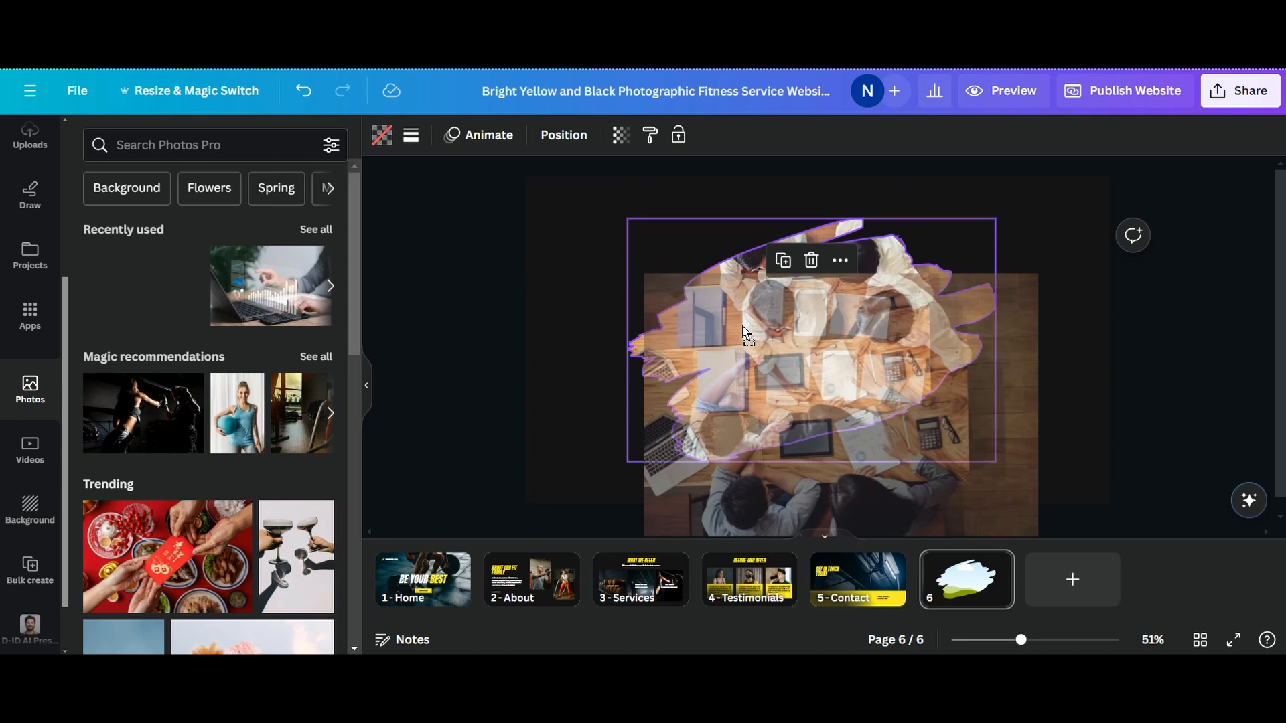
{"action": "left_click_drag", "start_coordinate": [745, 333], "coordinate": [746, 335]}
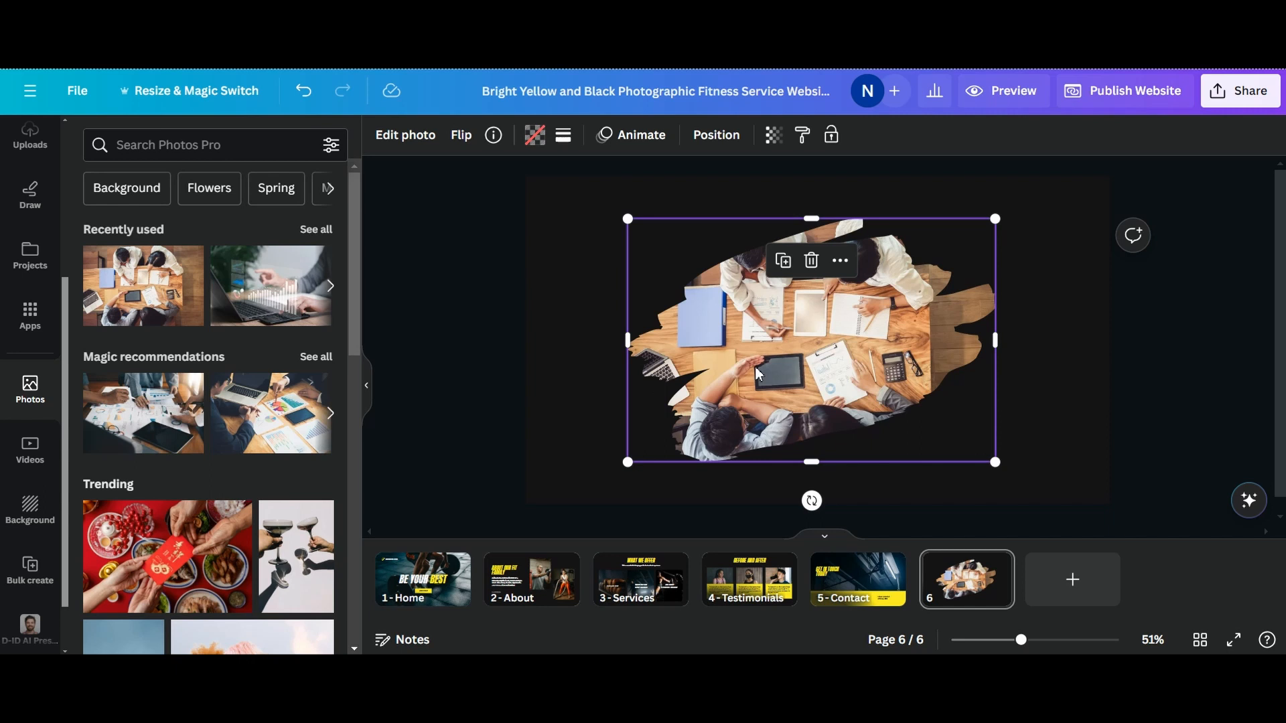
{"action": "left_click_drag", "start_coordinate": [797, 362], "coordinate": [803, 363]}
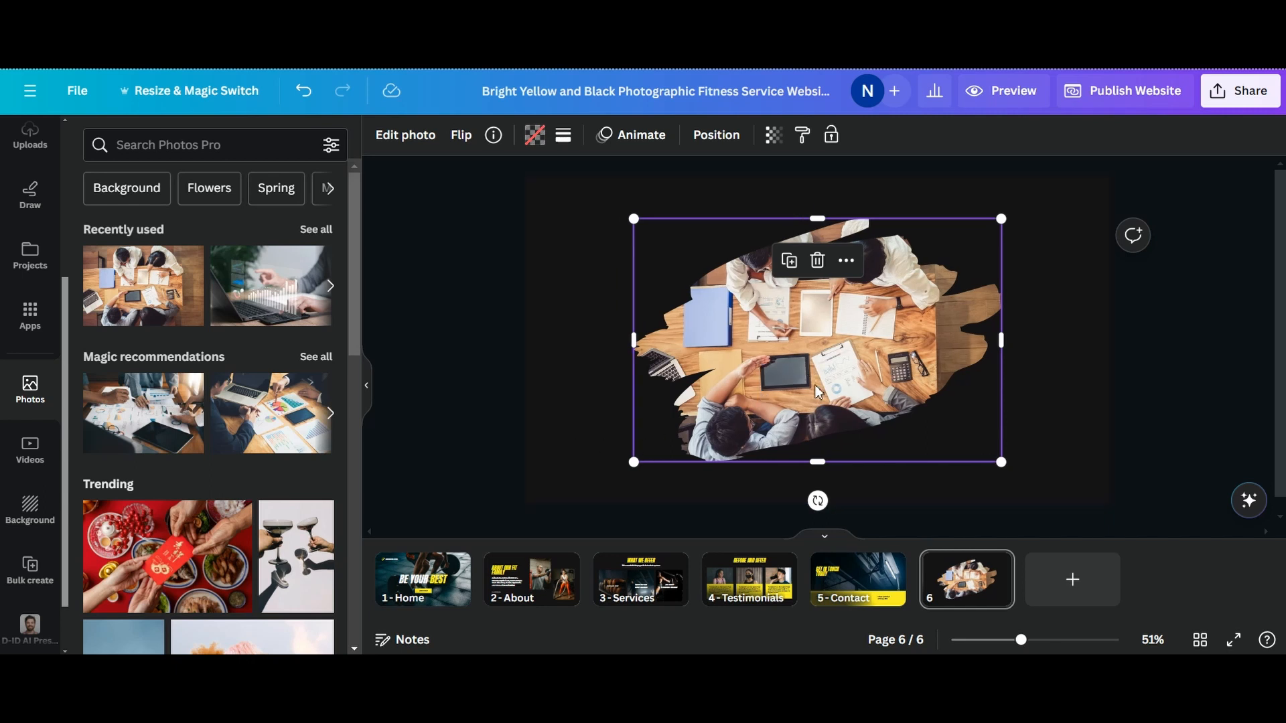
Delete the photo-filled frame from page 6 and fill the whole page with the recently used laptop-and-charts photo
{"action": "key", "text": "Delete"}
{"action": "key", "text": "Delete"}
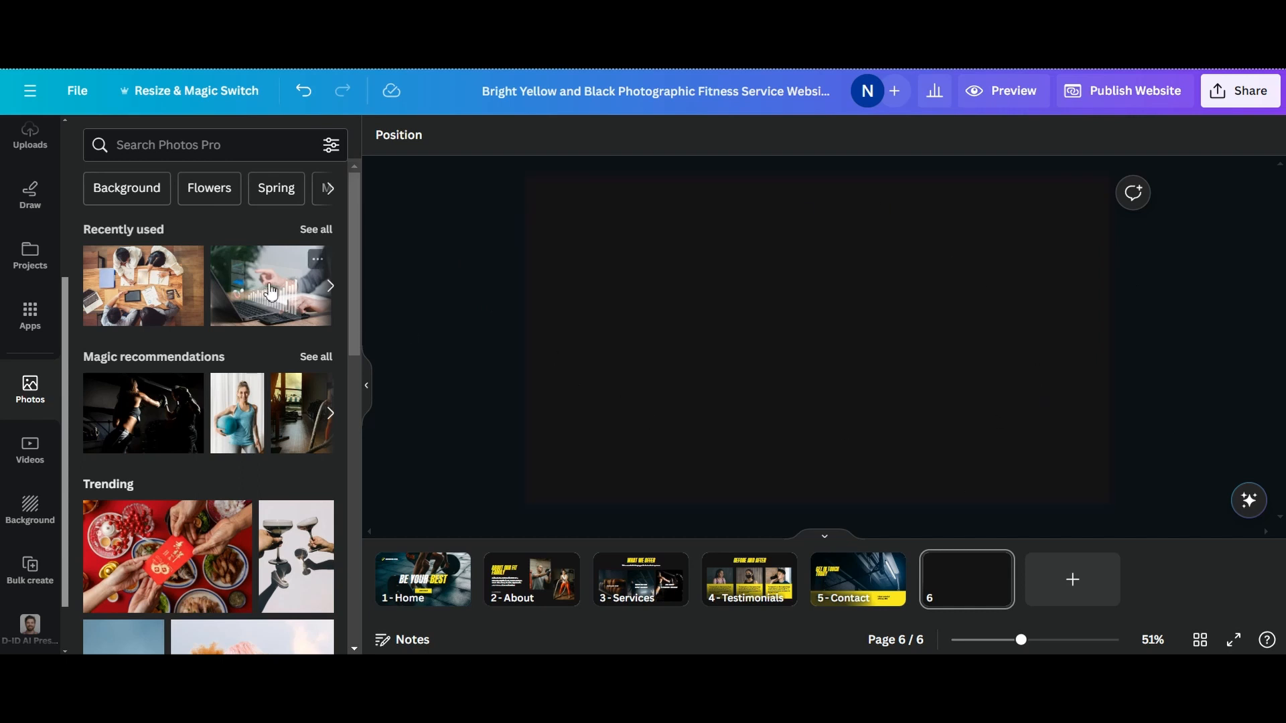
{"action": "left_click_drag", "start_coordinate": [288, 295], "coordinate": [546, 344]}
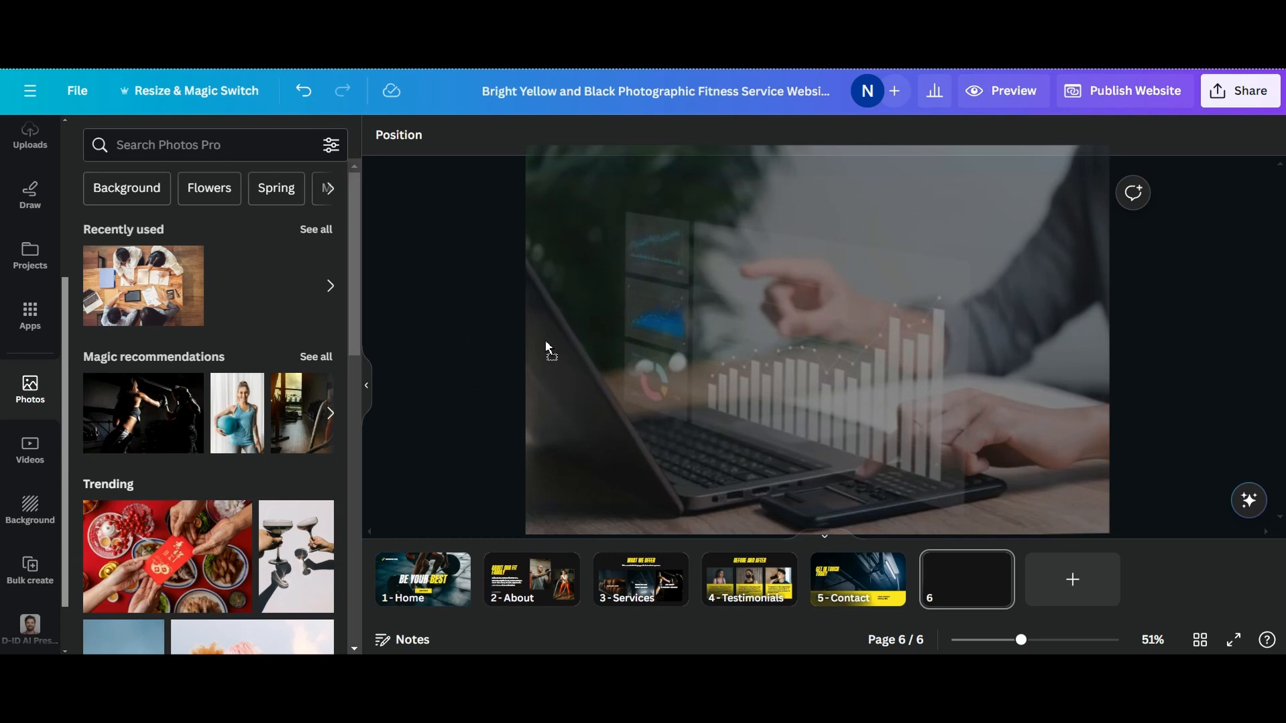
{"action": "left_click_drag", "start_coordinate": [546, 346], "coordinate": [547, 348]}
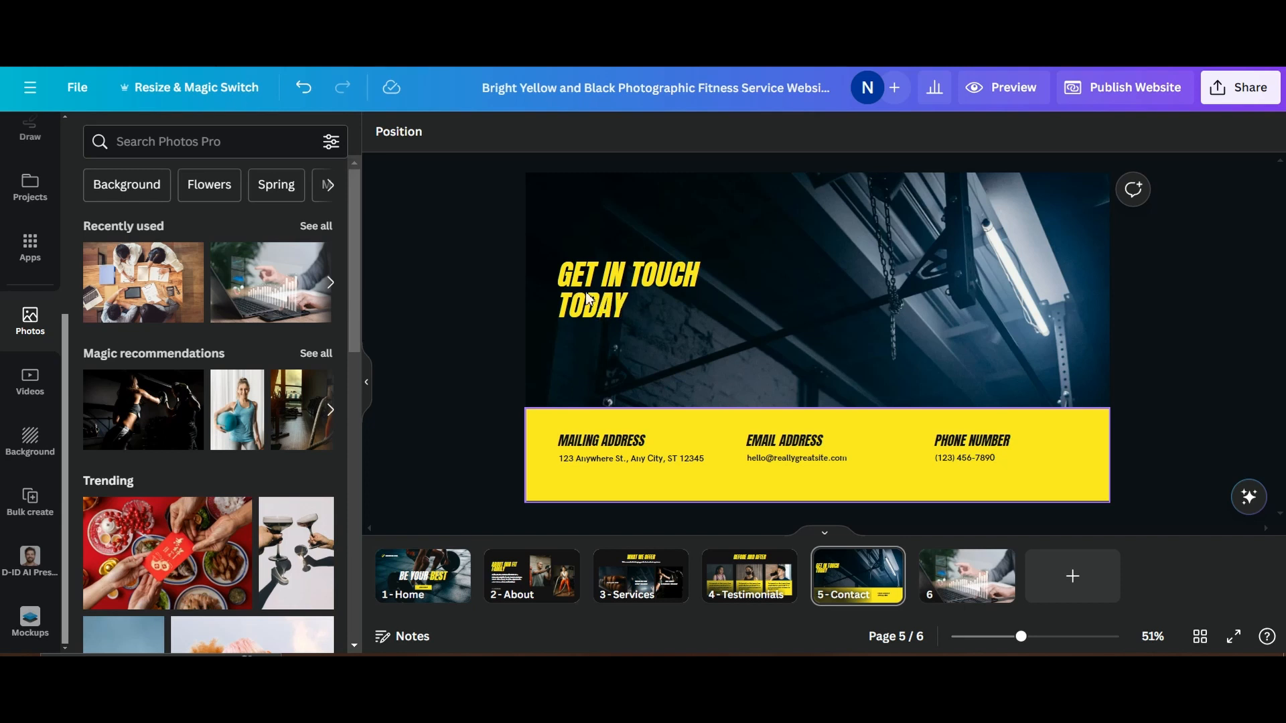
Apply the Wipe text animation to the "GET IN TOUCH TODAY" heading on the Contact page
{"action": "left_click", "coordinate": [599, 276]}
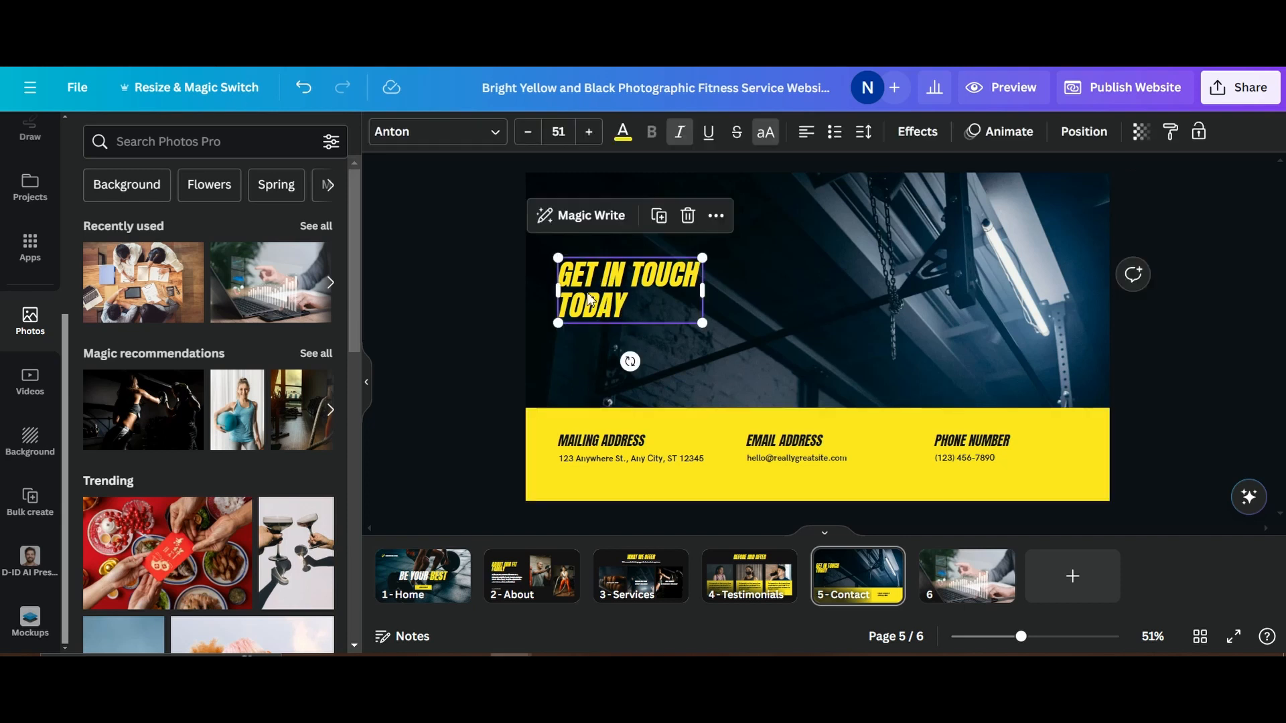
{"action": "left_click", "coordinate": [1002, 140]}
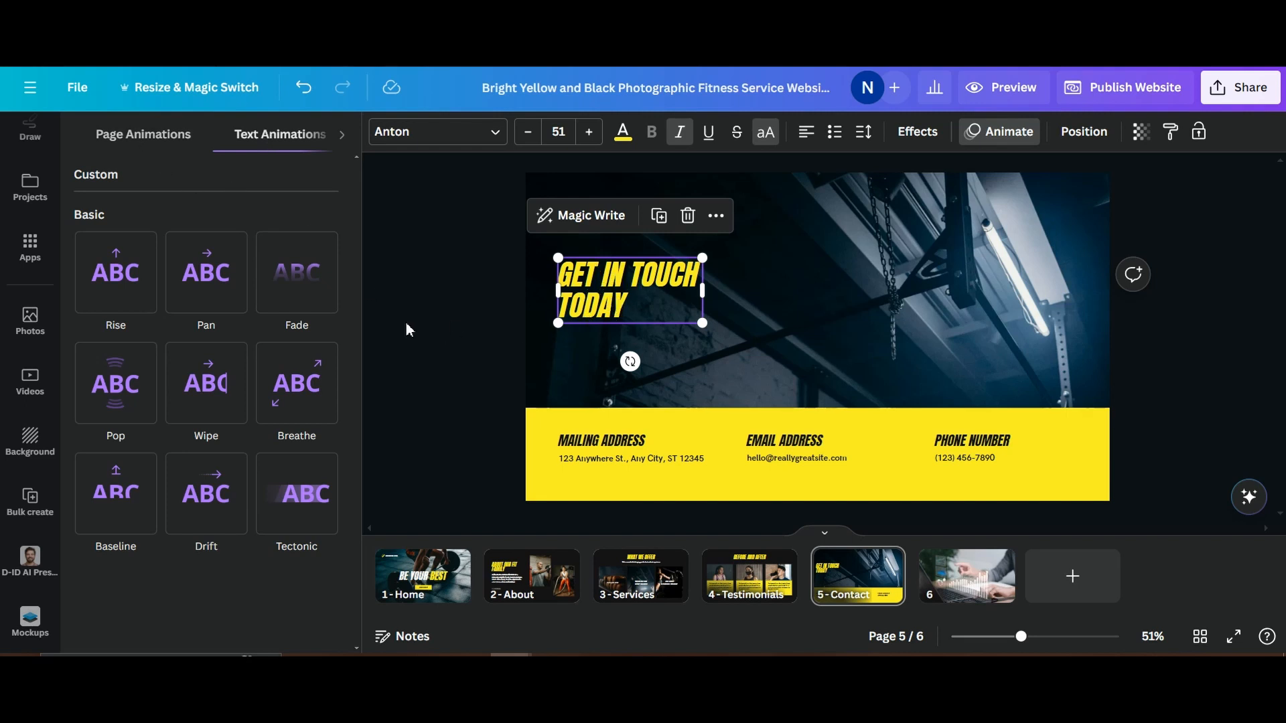
{"action": "left_click", "coordinate": [221, 406]}
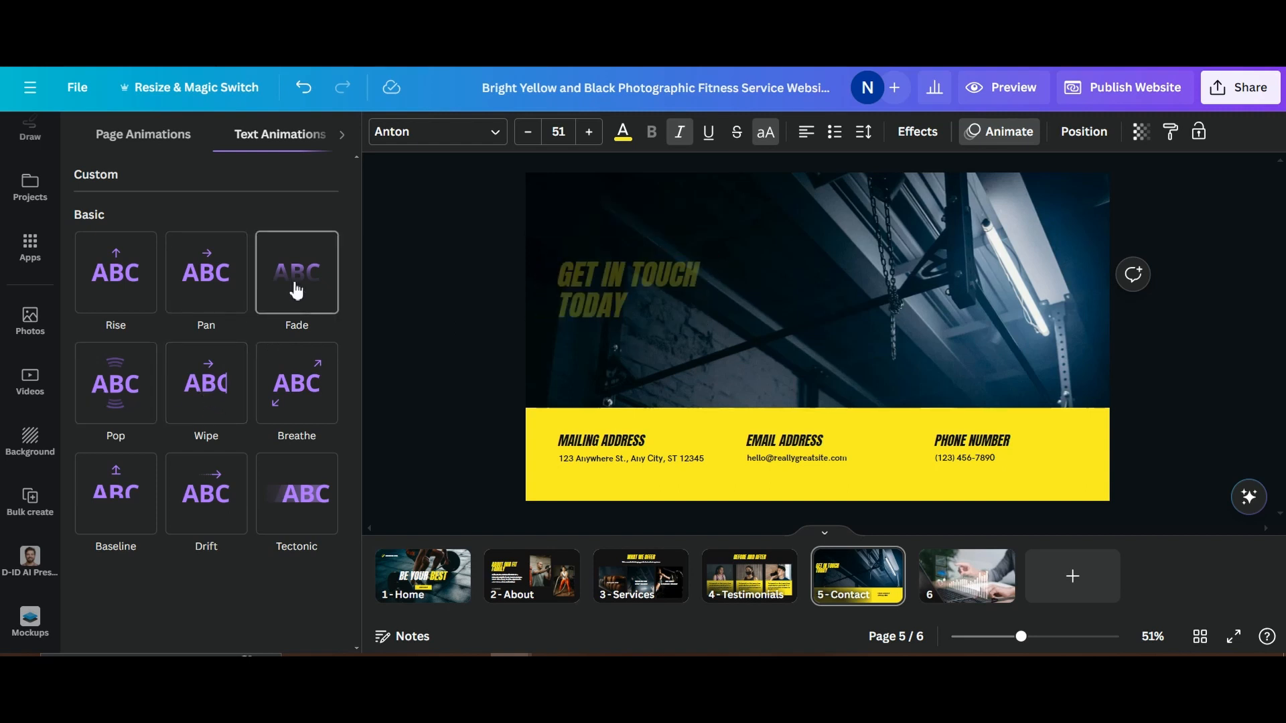
{"action": "left_click", "coordinate": [202, 402]}
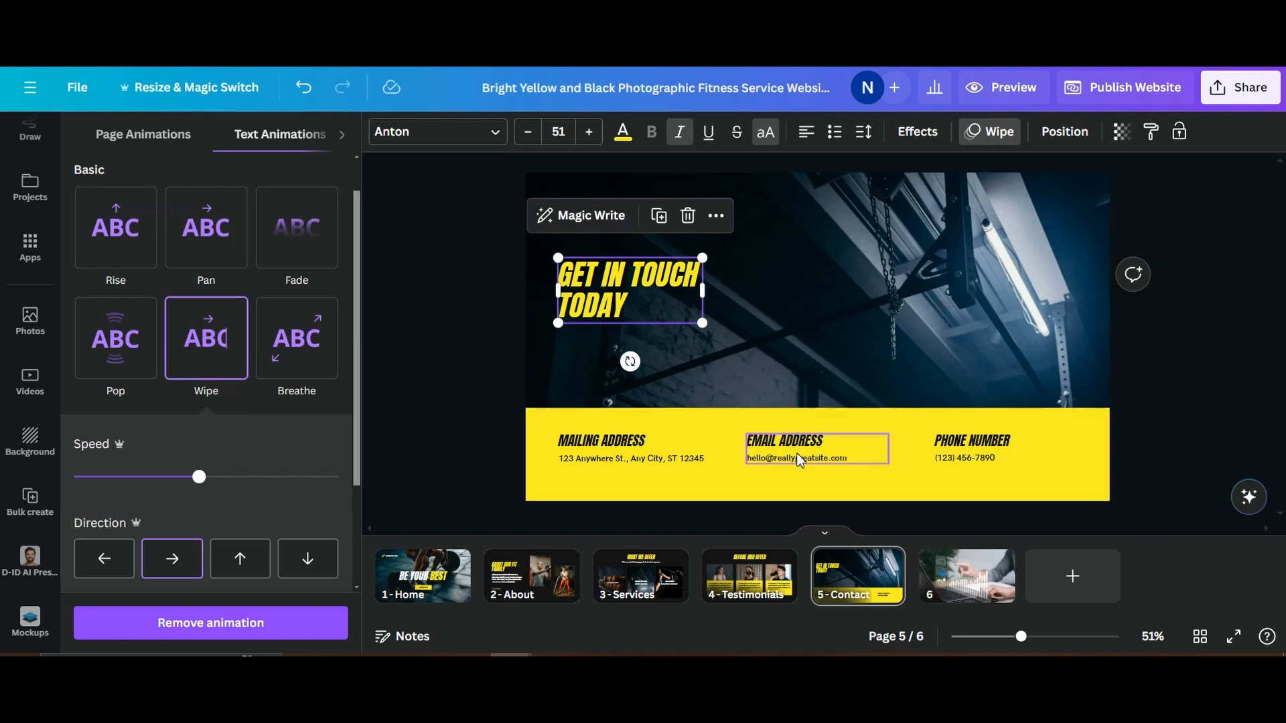
Apply the Pan photo animation to the "TOUR OUR GYM" photo on the Services page
{"action": "left_click", "coordinate": [653, 588]}
{"action": "left_click", "coordinate": [636, 301]}
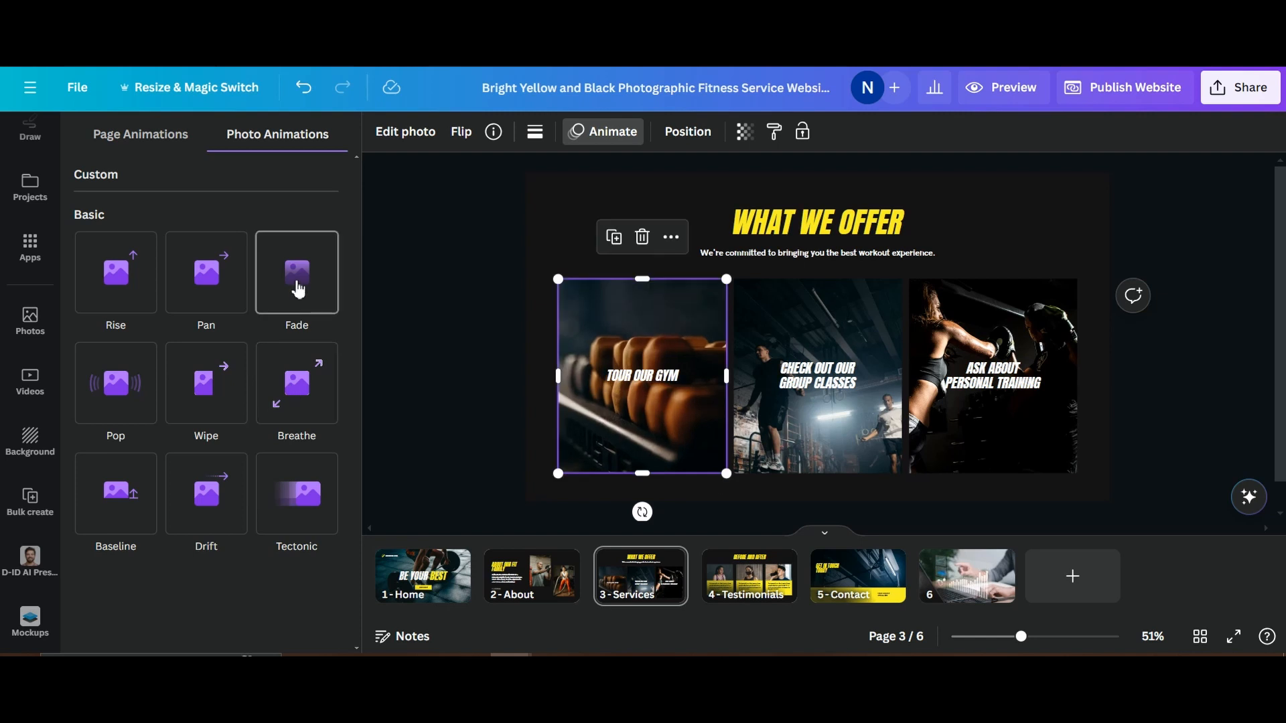
{"action": "left_click", "coordinate": [221, 303]}
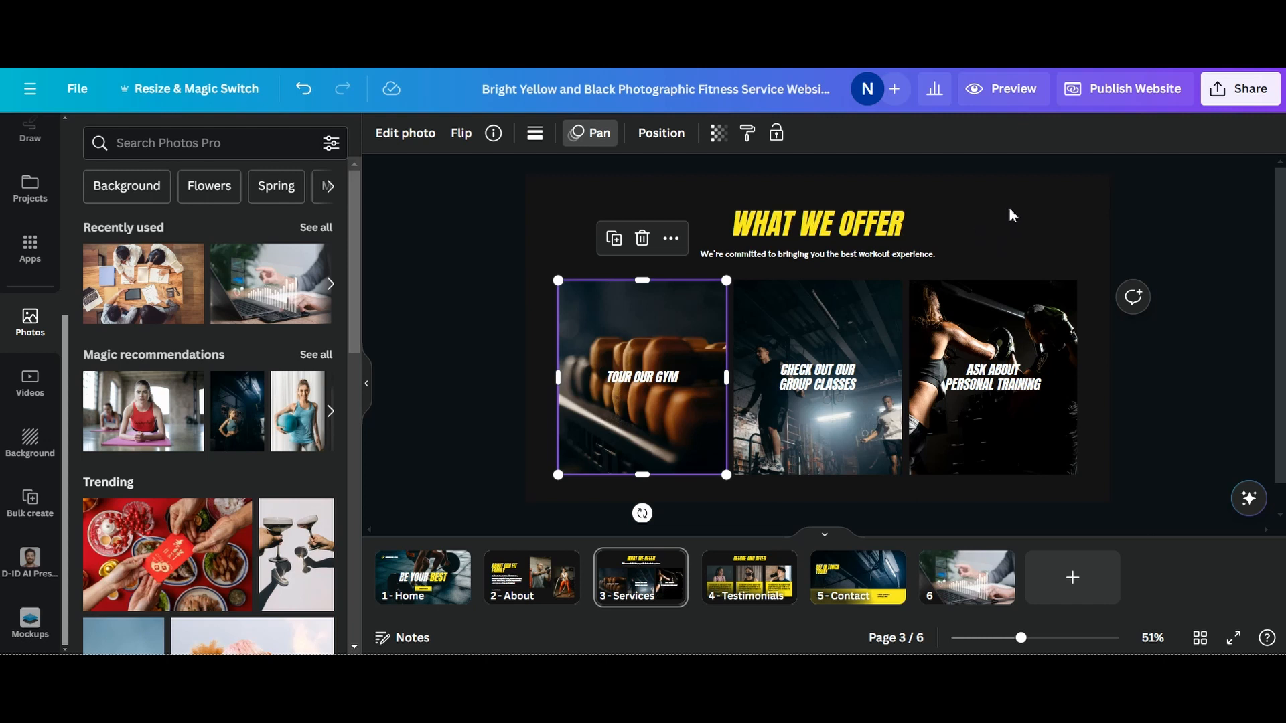
Add a pill-shaped button from the full shapes collection onto the laptop photo on page 6
{"action": "left_click", "coordinate": [970, 589]}
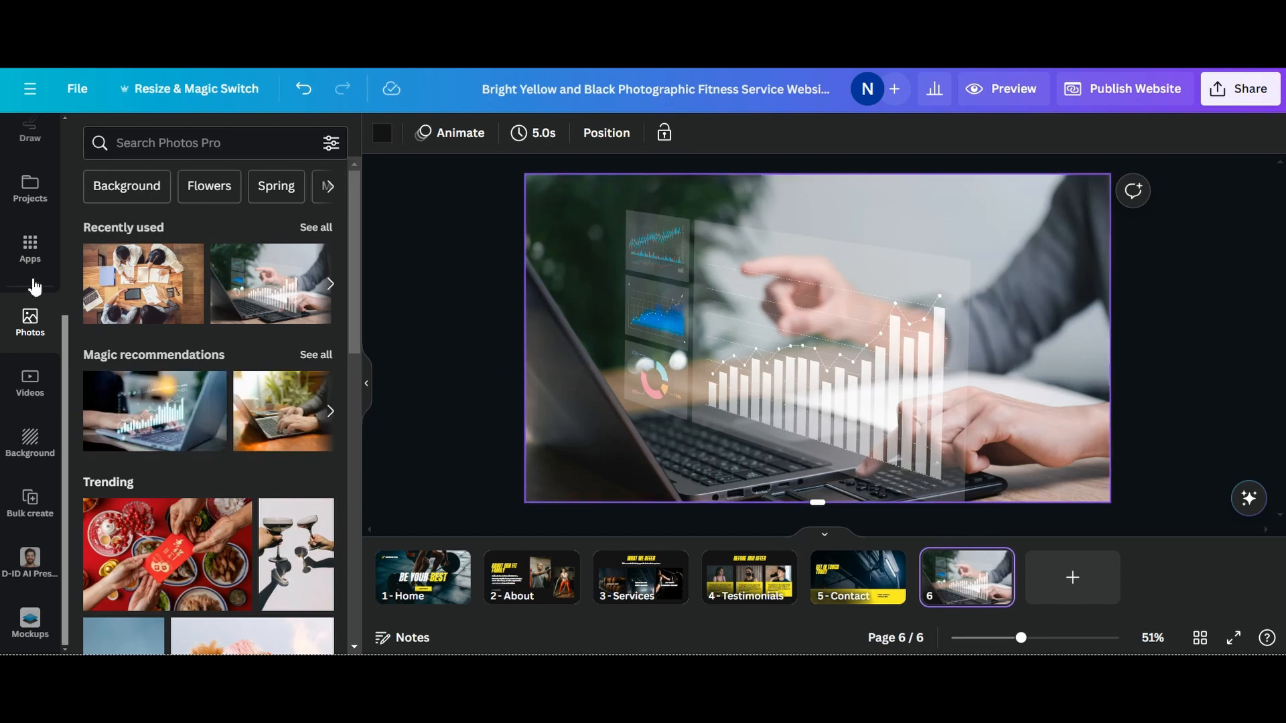
{"action": "scroll", "coordinate": [31, 261], "scroll_direction": "up", "scroll_amount": 5}
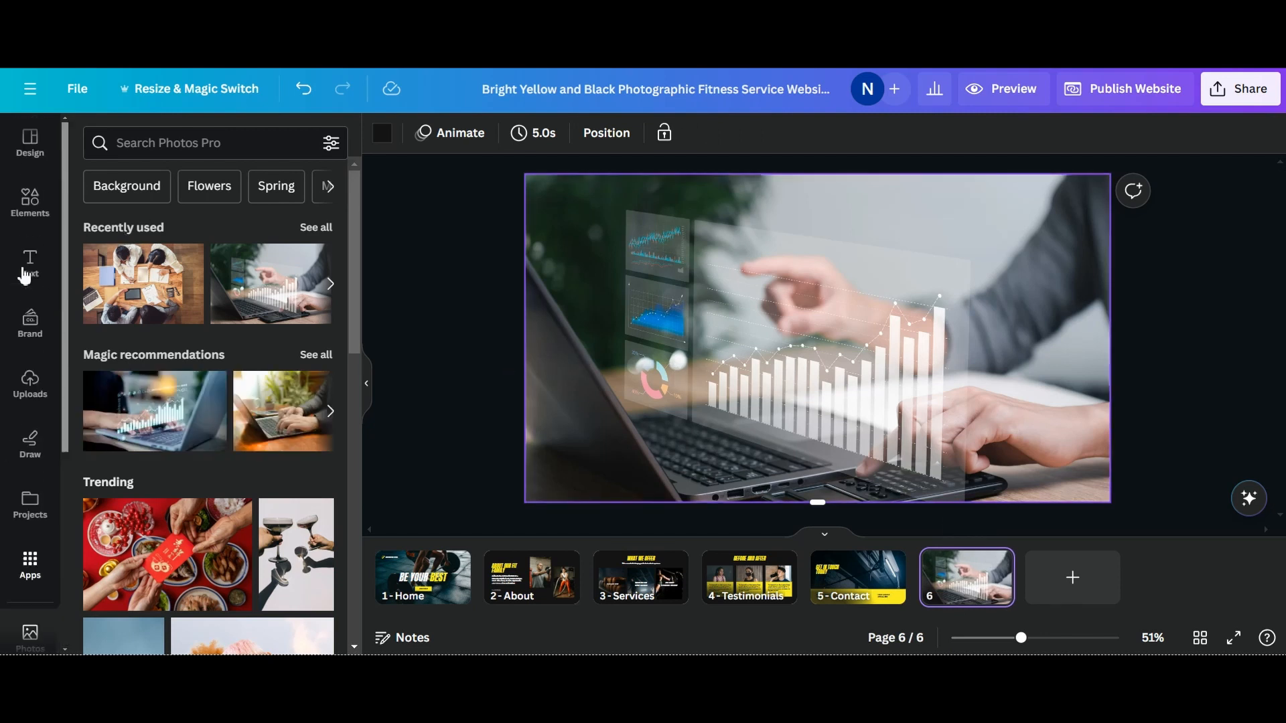
{"action": "left_click", "coordinate": [34, 213]}
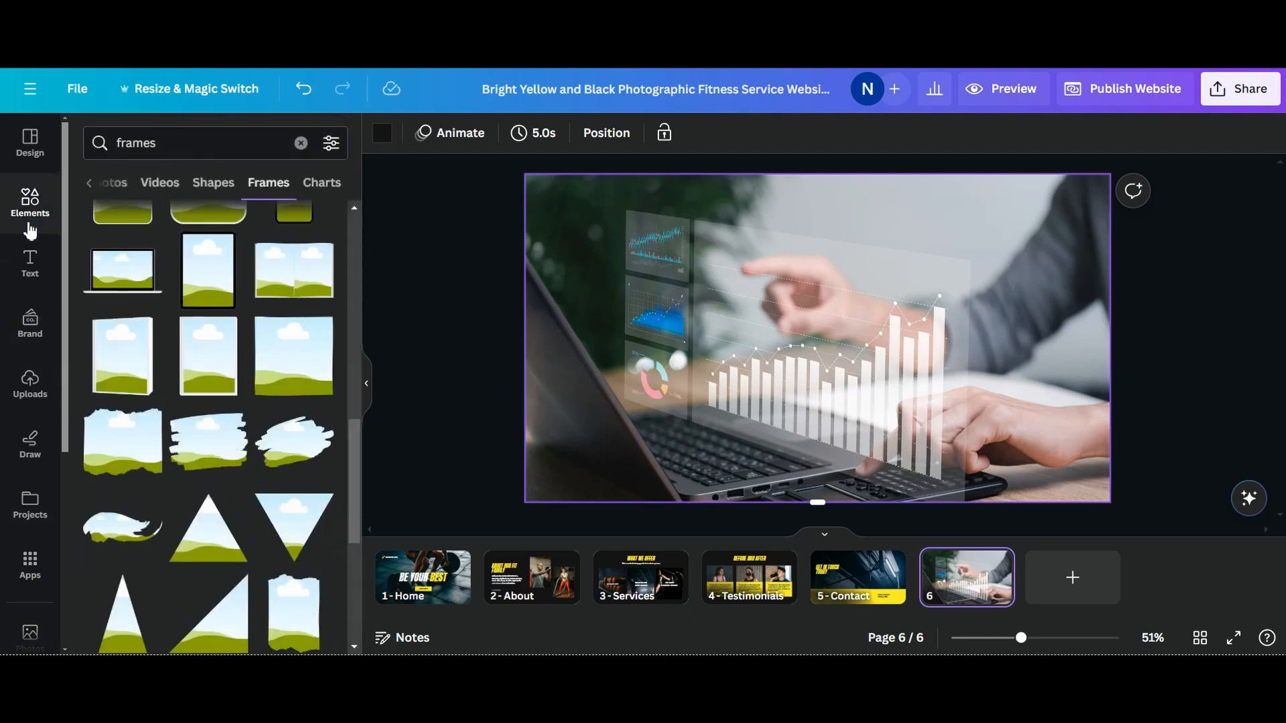
{"action": "left_click", "coordinate": [301, 143]}
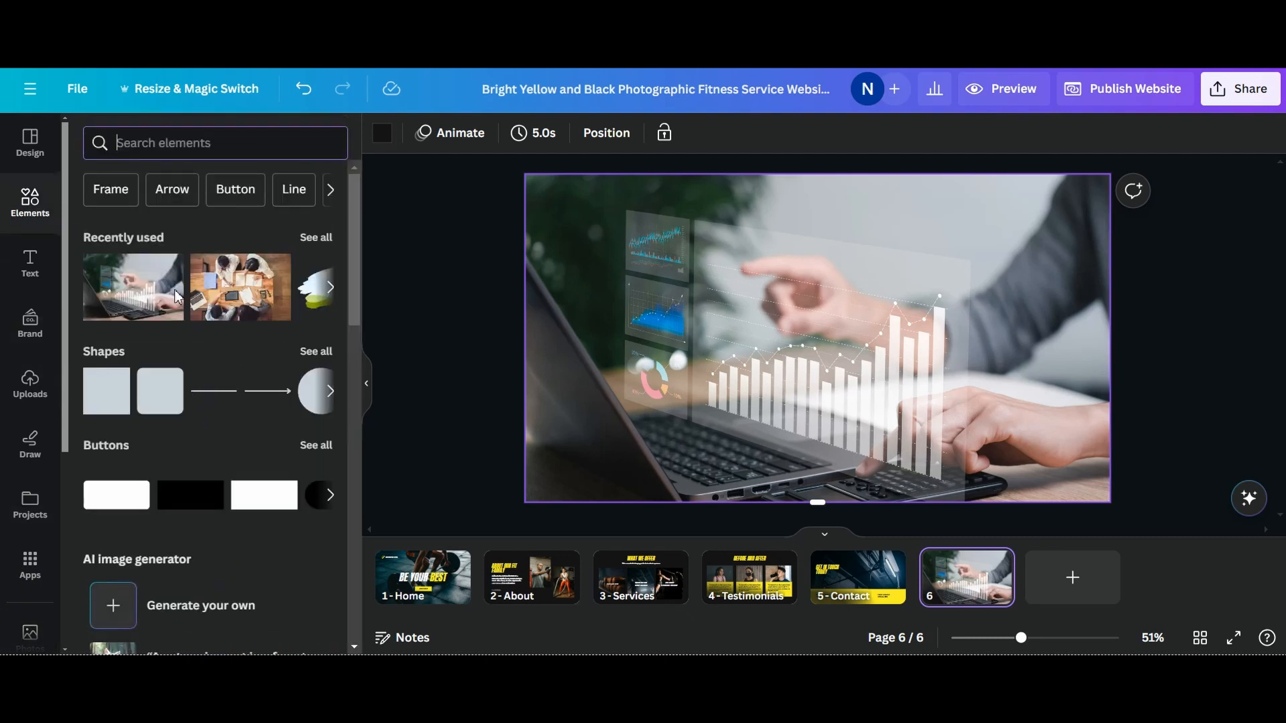
{"action": "left_click", "coordinate": [147, 225]}
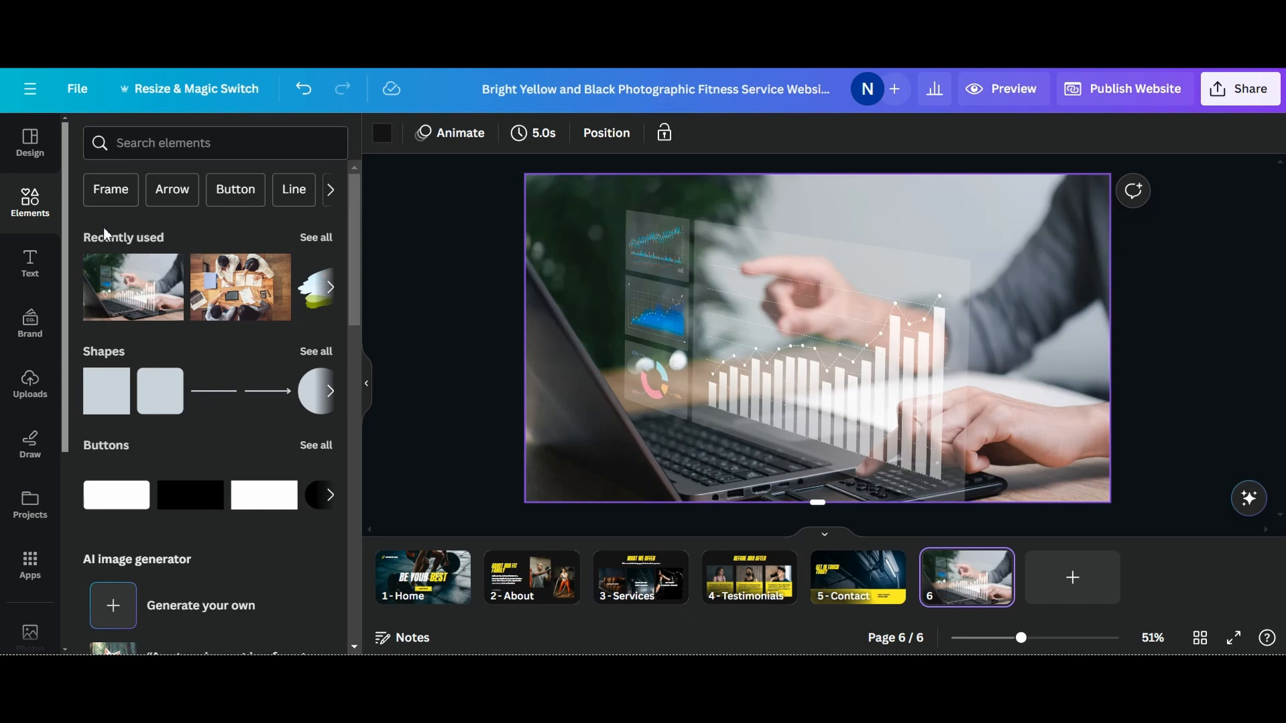
{"action": "left_click", "coordinate": [315, 352]}
{"action": "scroll", "coordinate": [194, 398], "scroll_direction": "down", "scroll_amount": 5}
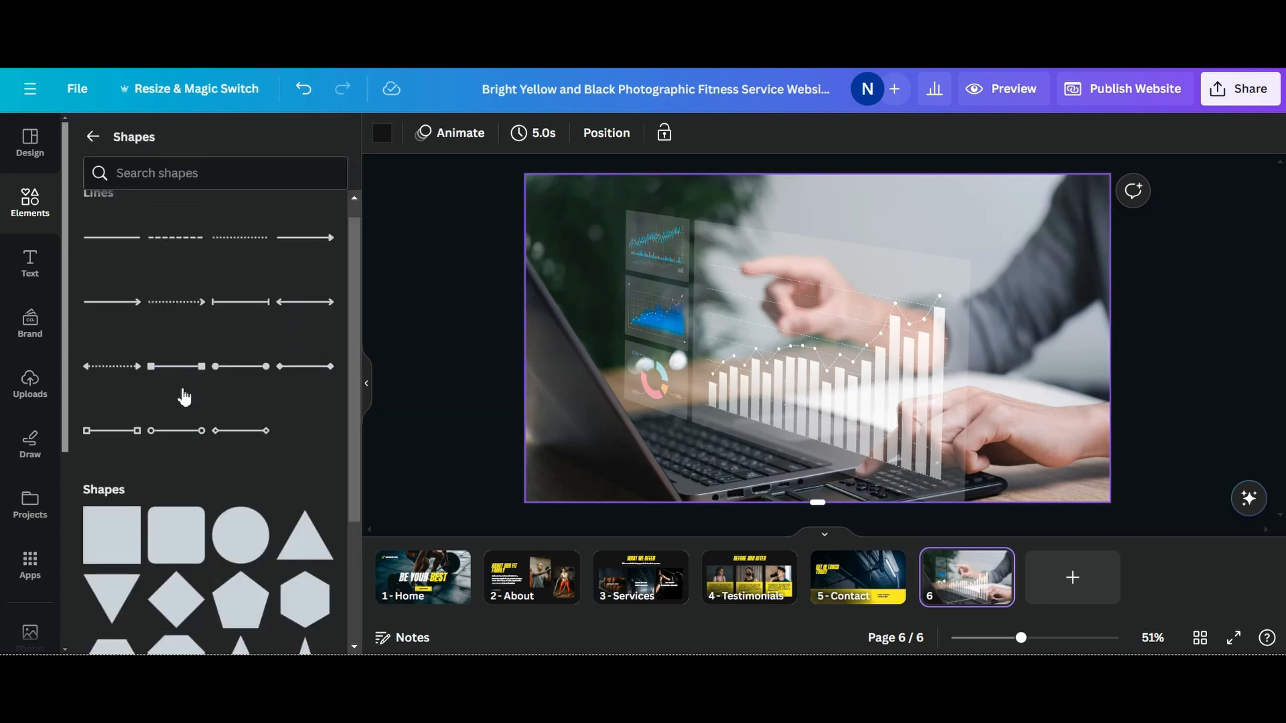
{"action": "scroll", "coordinate": [210, 403], "scroll_direction": "down", "scroll_amount": 3}
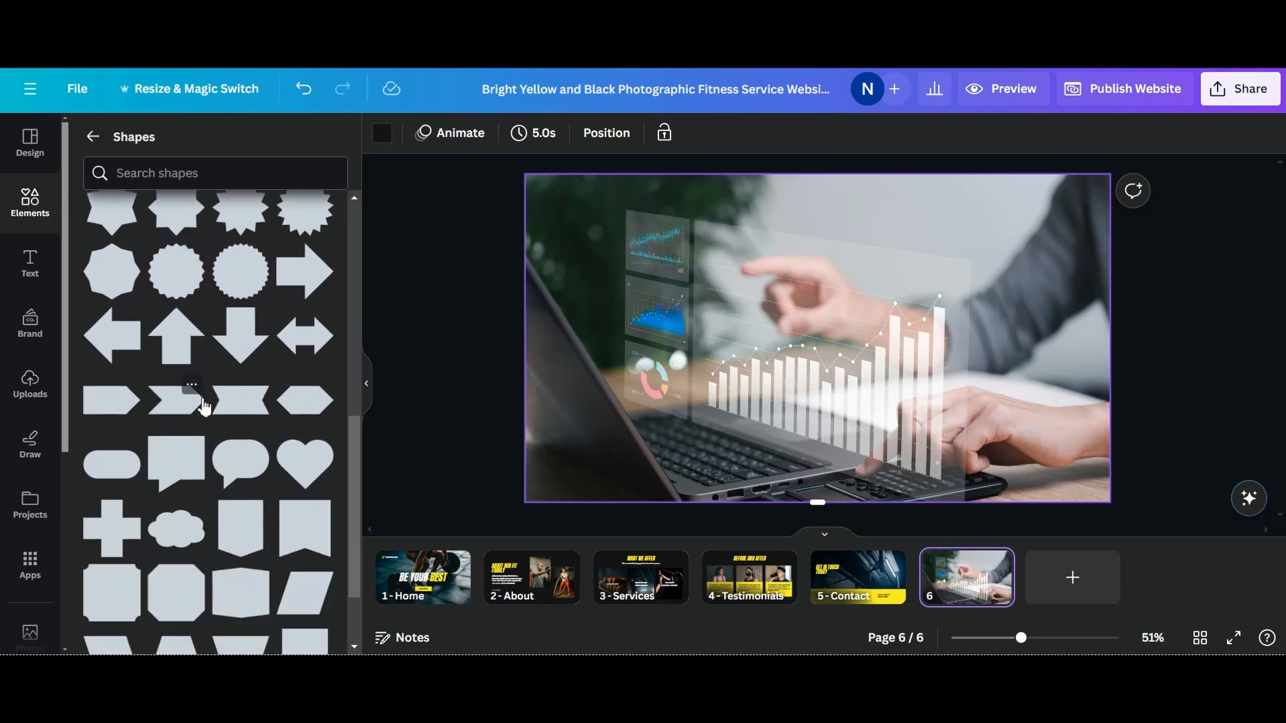
{"action": "scroll", "coordinate": [109, 565], "scroll_direction": "up", "scroll_amount": 2}
{"action": "left_click_drag", "start_coordinate": [110, 566], "coordinate": [806, 342]}
Label the pill shape "Buy Now" and set its font size to 32
{"action": "left_click", "coordinate": [758, 345]}
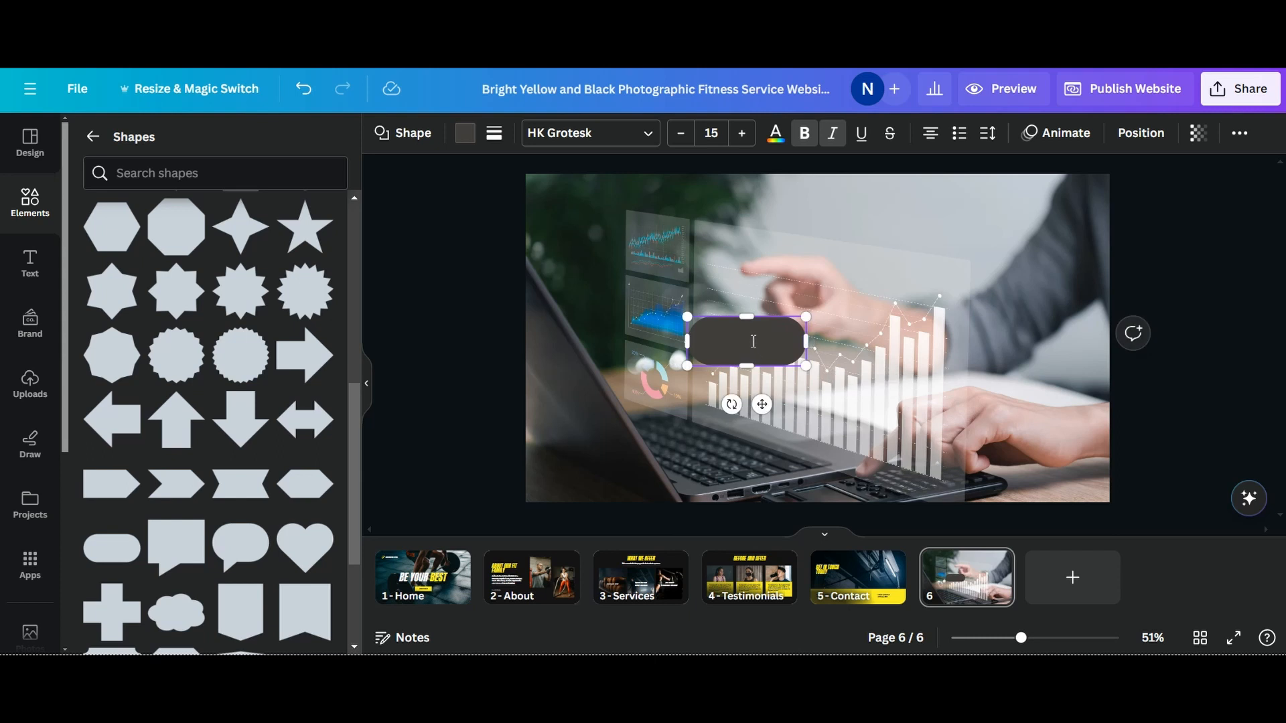
{"action": "type", "text": "Buy"}
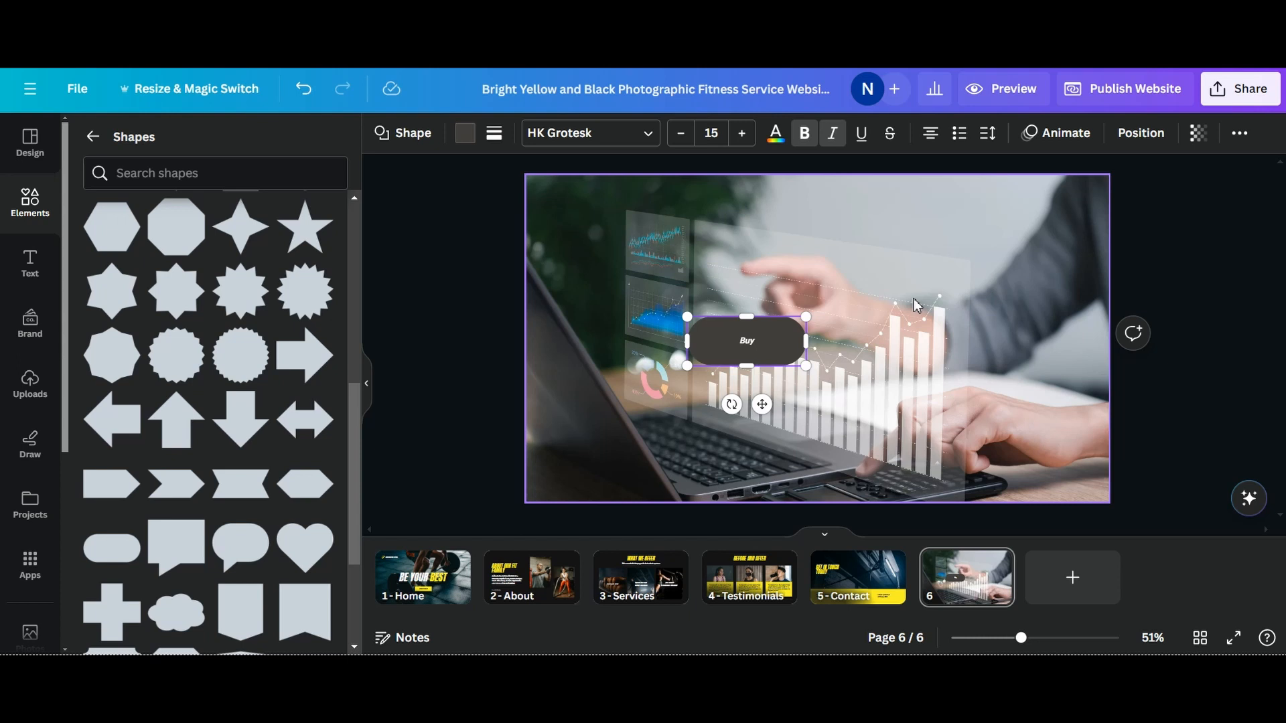
{"action": "type", "text": " Now"}
{"action": "key", "text": "ctrl+a"}
{"action": "left_click", "coordinate": [741, 134]}
{"action": "left_click", "coordinate": [741, 133]}
{"action": "left_click", "coordinate": [741, 133]}
{"action": "left_click", "coordinate": [741, 133]}
{"action": "left_click", "coordinate": [741, 133]}
{"action": "left_click", "coordinate": [741, 133]}
{"action": "left_click", "coordinate": [740, 134]}
{"action": "left_click", "coordinate": [740, 134]}
{"action": "left_click", "coordinate": [740, 133]}
{"action": "left_click", "coordinate": [740, 134]}
{"action": "left_click", "coordinate": [740, 134]}
{"action": "left_click", "coordinate": [739, 134]}
{"action": "left_click", "coordinate": [739, 134]}
{"action": "left_click", "coordinate": [740, 134]}
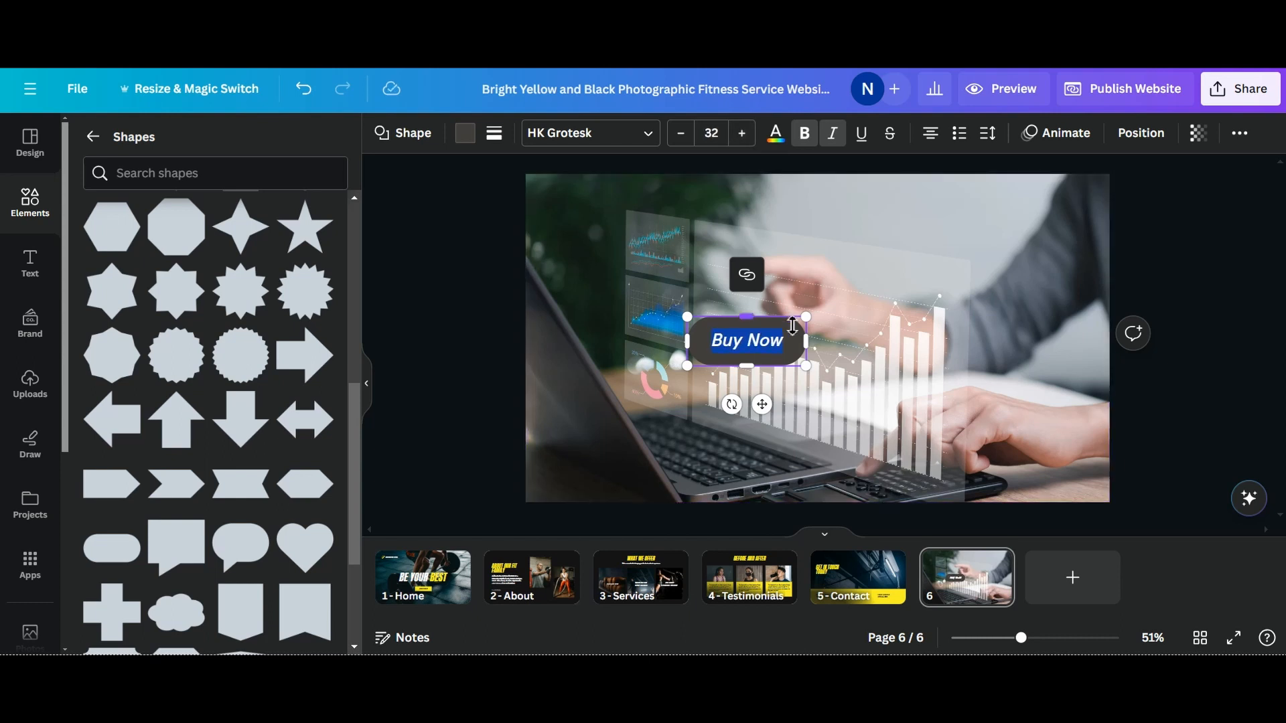
{"action": "left_click", "coordinate": [858, 345]}
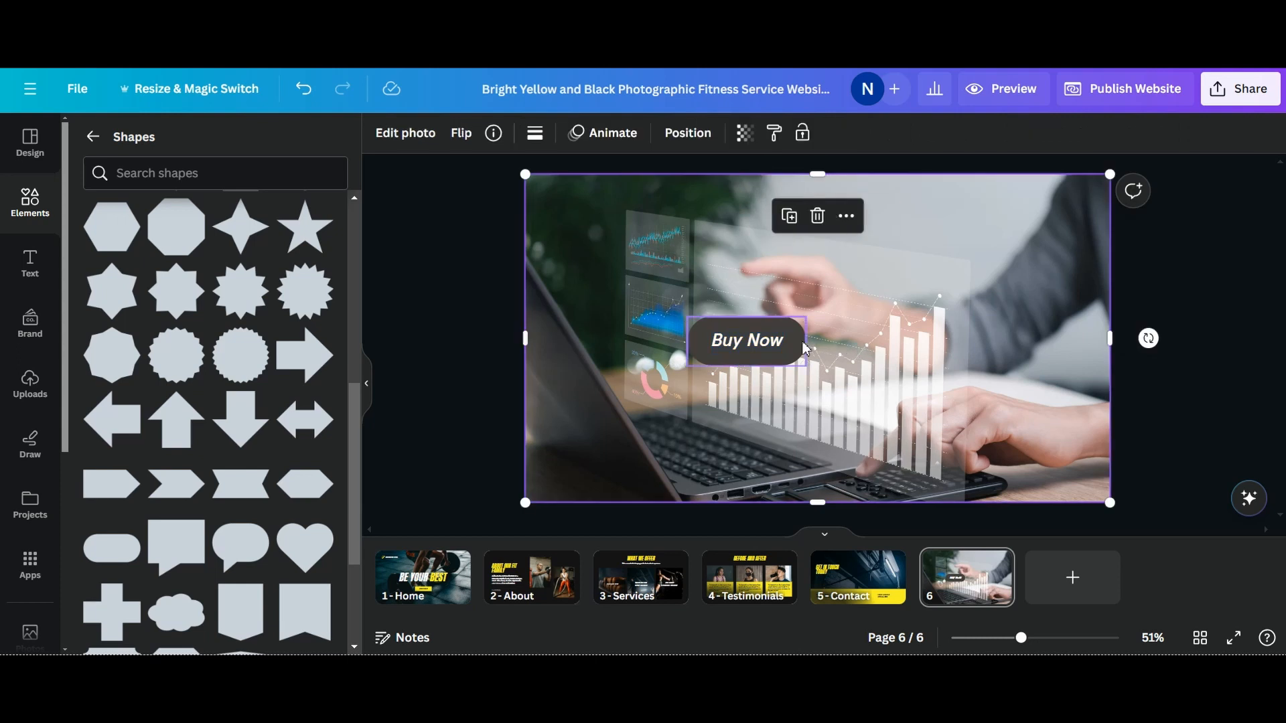
Set the "Buy Now" button's text color to white and its fill to the purple from the brand color palette
{"action": "left_click", "coordinate": [799, 342]}
{"action": "left_click", "coordinate": [774, 136]}
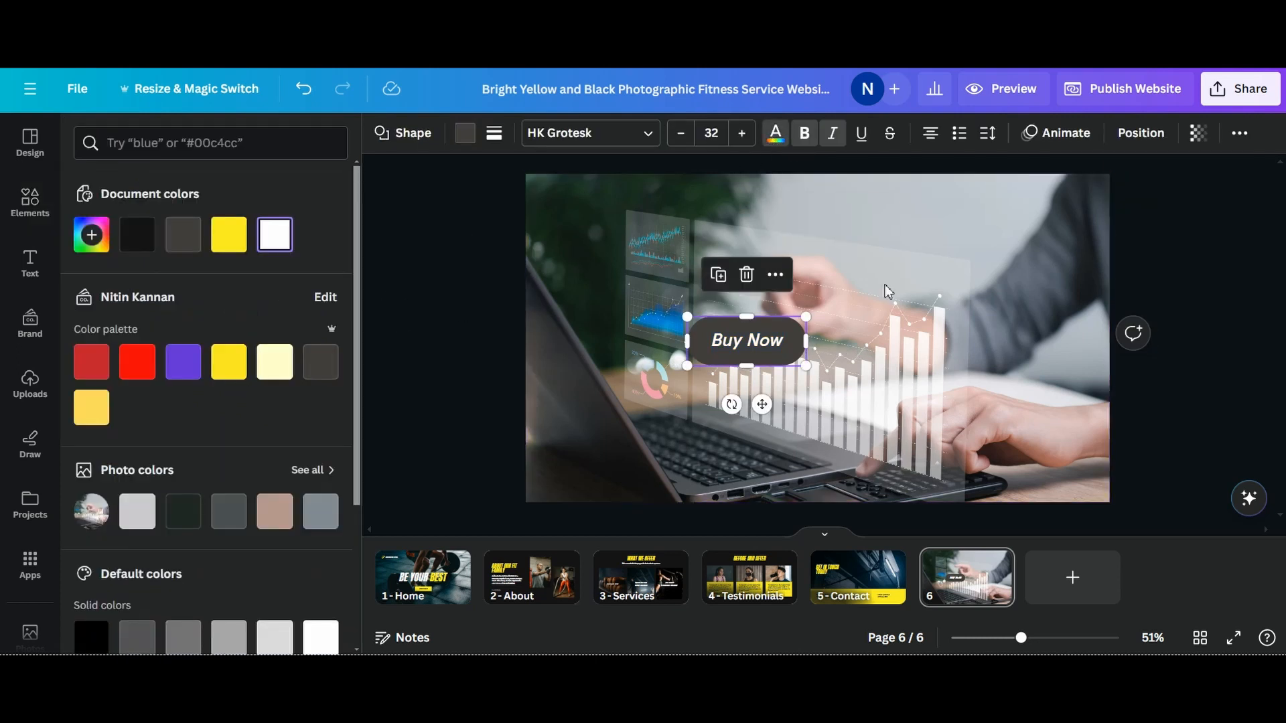
{"action": "left_click", "coordinate": [273, 236]}
{"action": "left_click", "coordinate": [464, 137]}
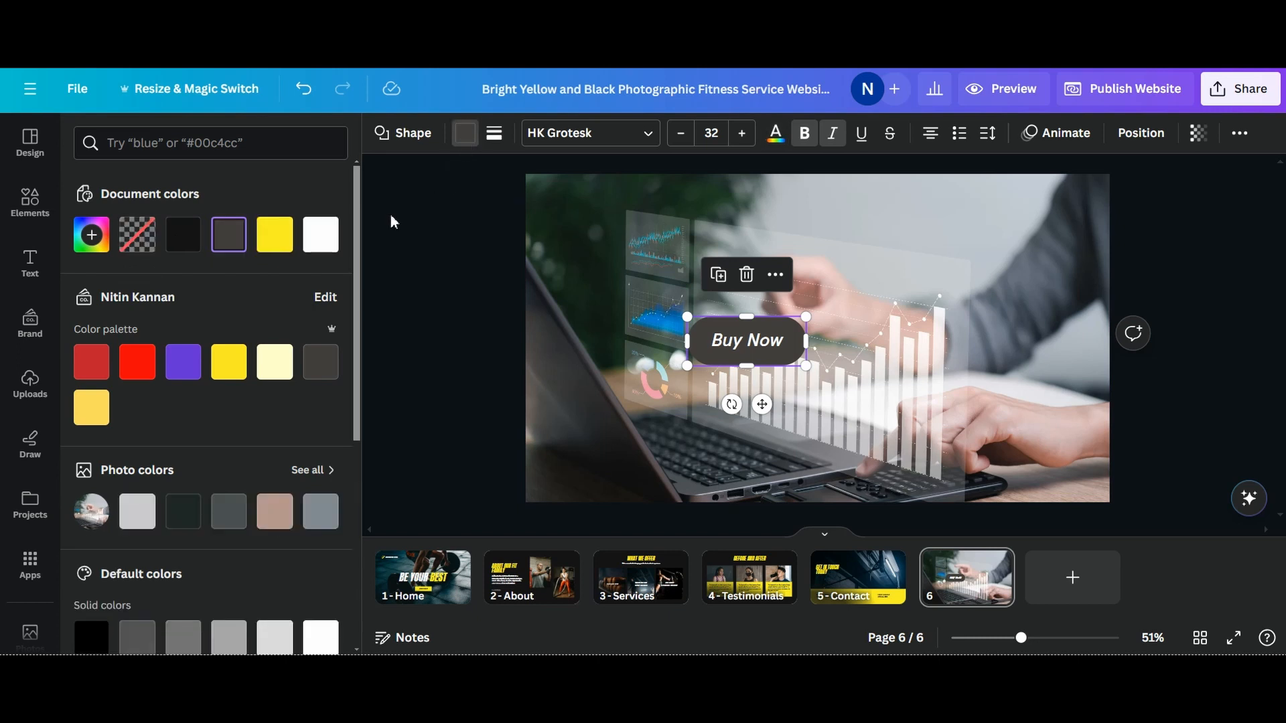
{"action": "left_click", "coordinate": [274, 237]}
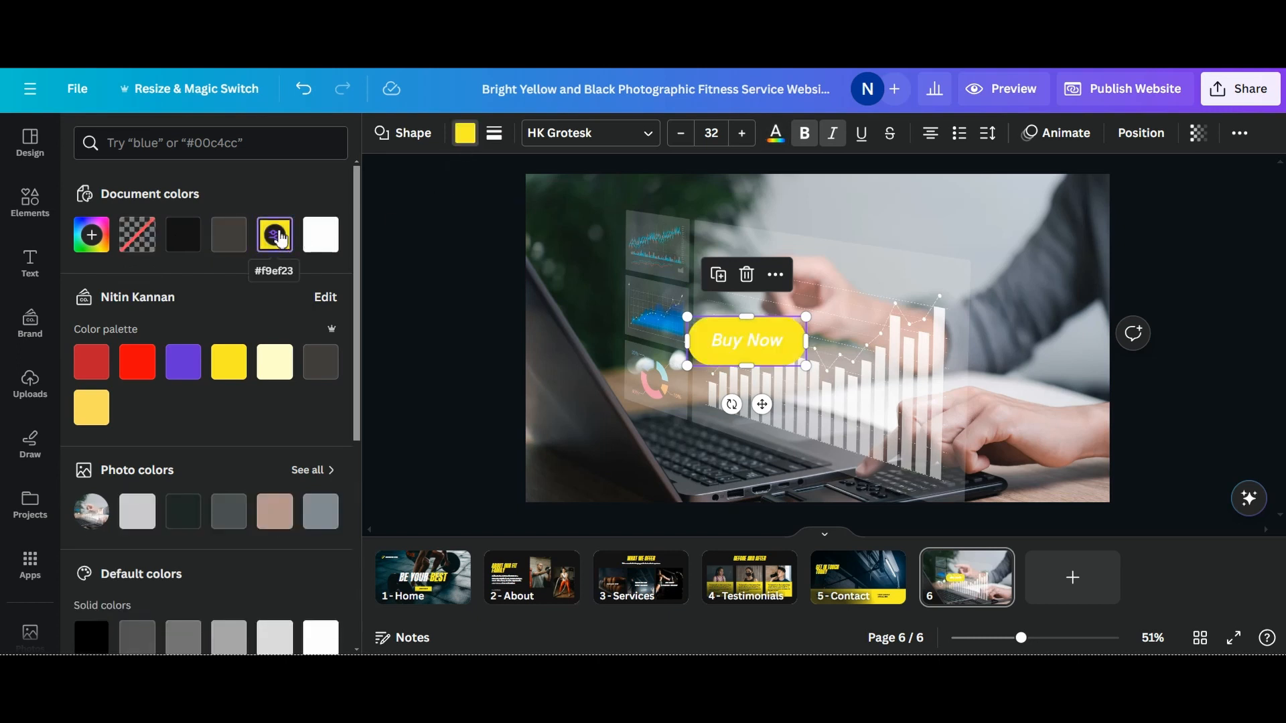
{"action": "left_click", "coordinate": [183, 362]}
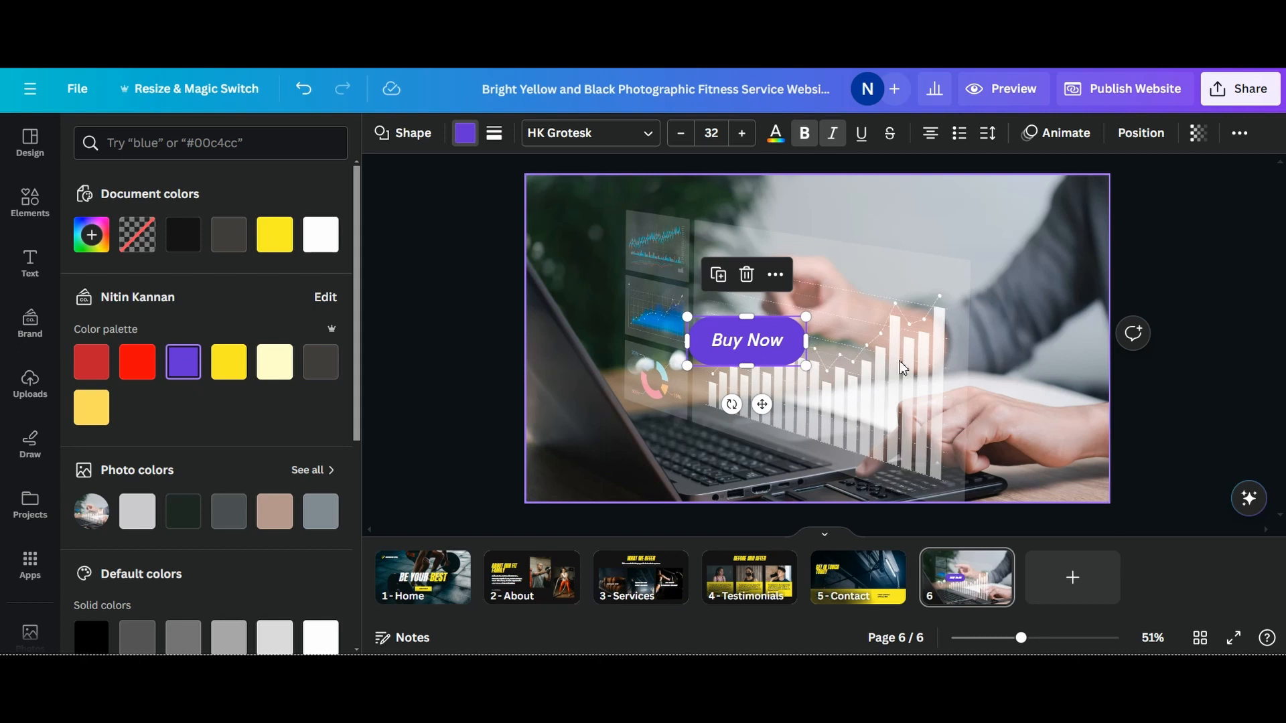
Change the "Buy Now" button's fill to the dark red from the brand color palette
{"action": "left_click", "coordinate": [104, 368]}
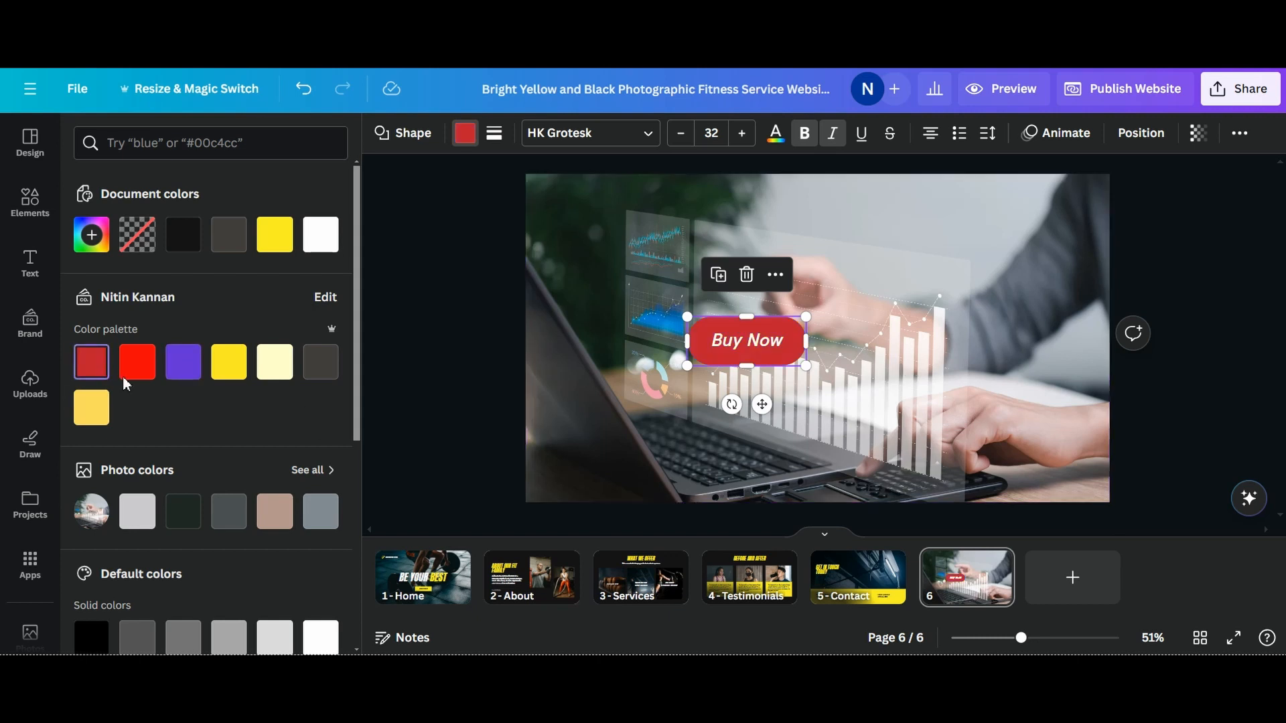
{"action": "left_click", "coordinate": [932, 353]}
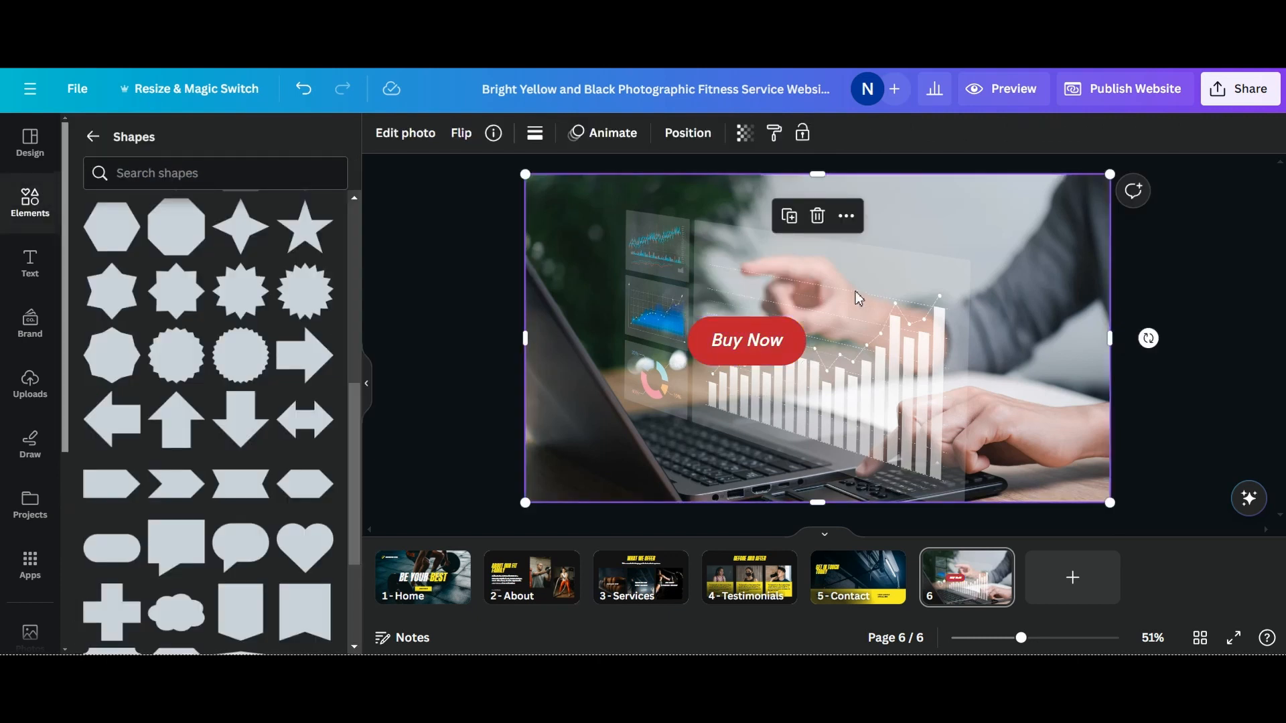
{"action": "left_click", "coordinate": [788, 345]}
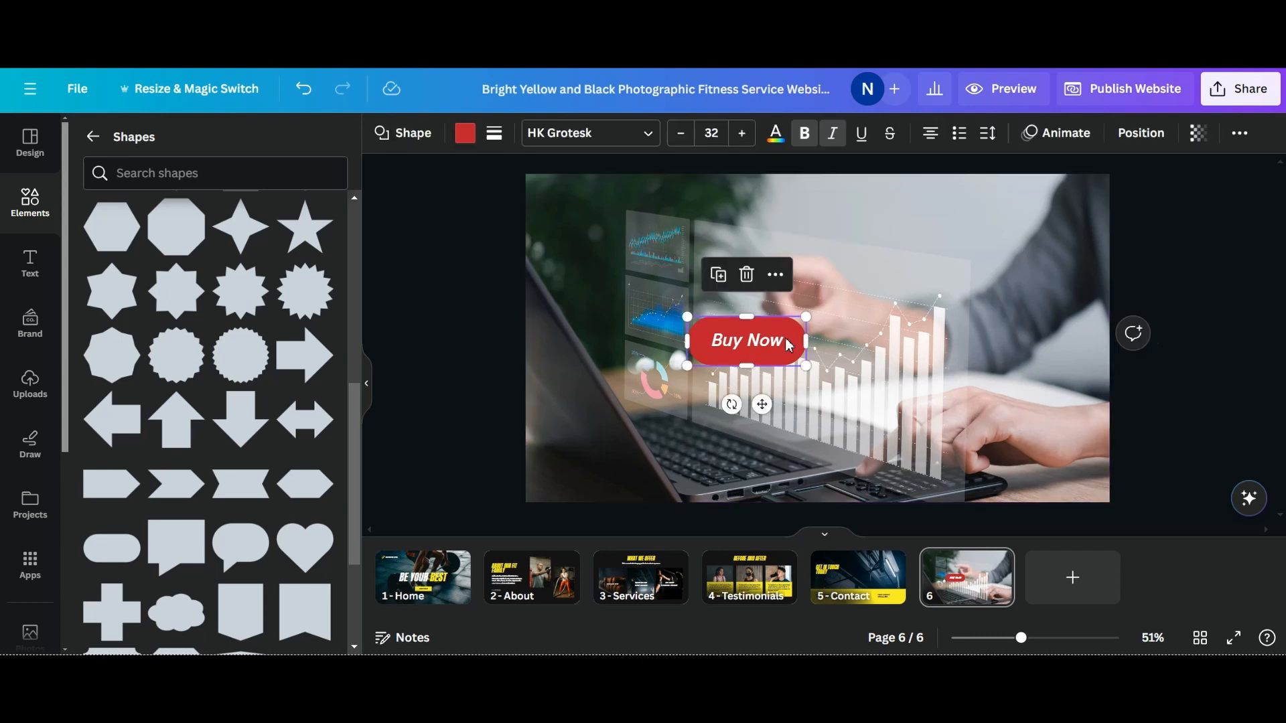
{"action": "double_click", "coordinate": [780, 342]}
{"action": "left_click_drag", "start_coordinate": [709, 340], "coordinate": [784, 338]}
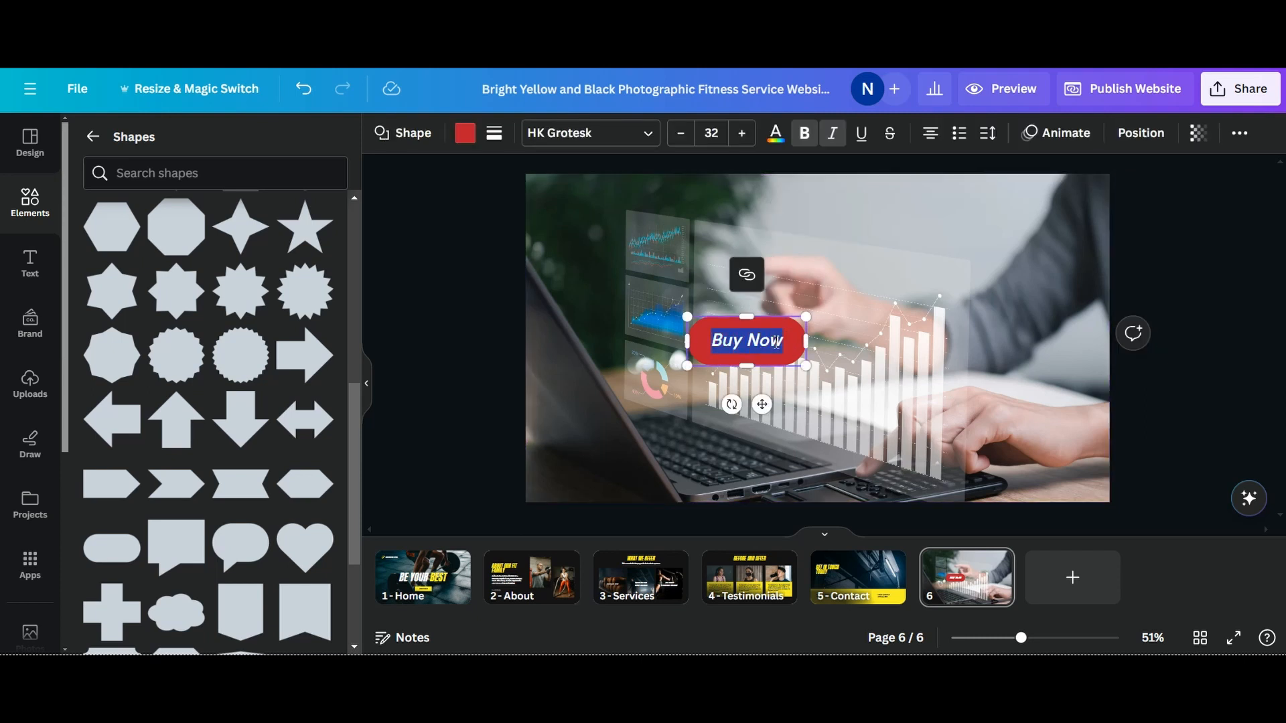
{"action": "left_click", "coordinate": [743, 278]}
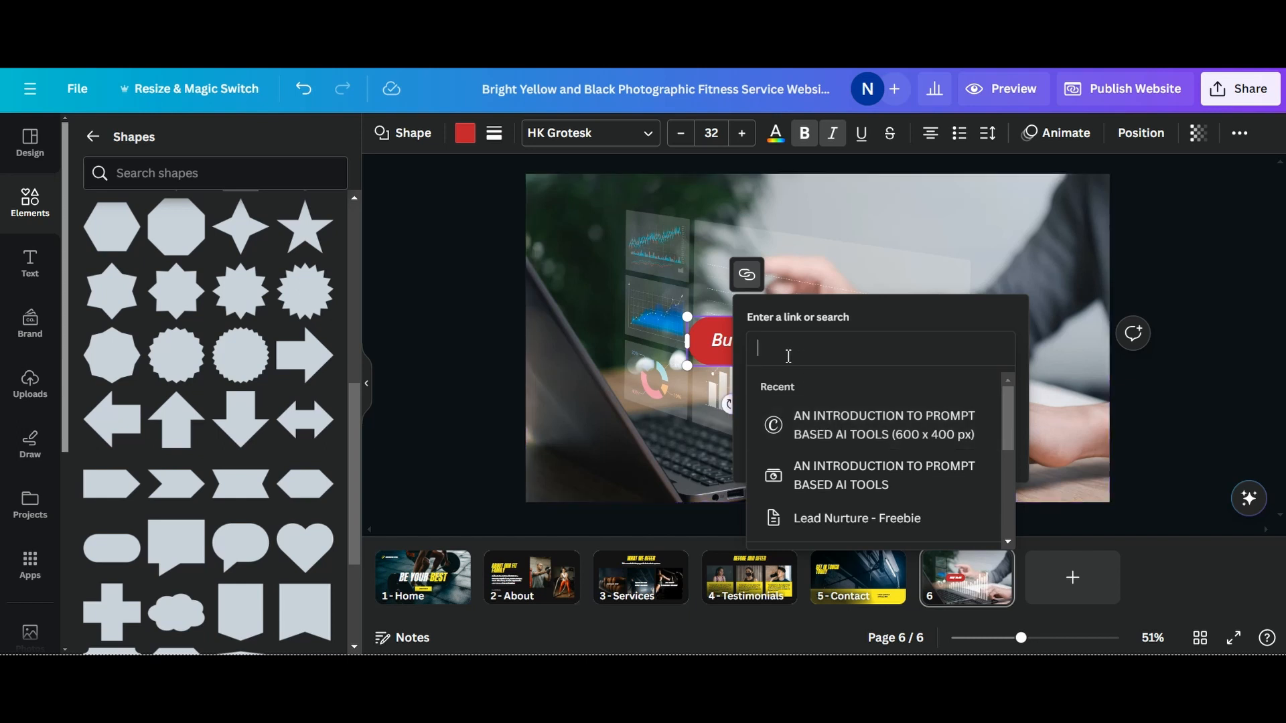
{"action": "type", "text": "htt"}
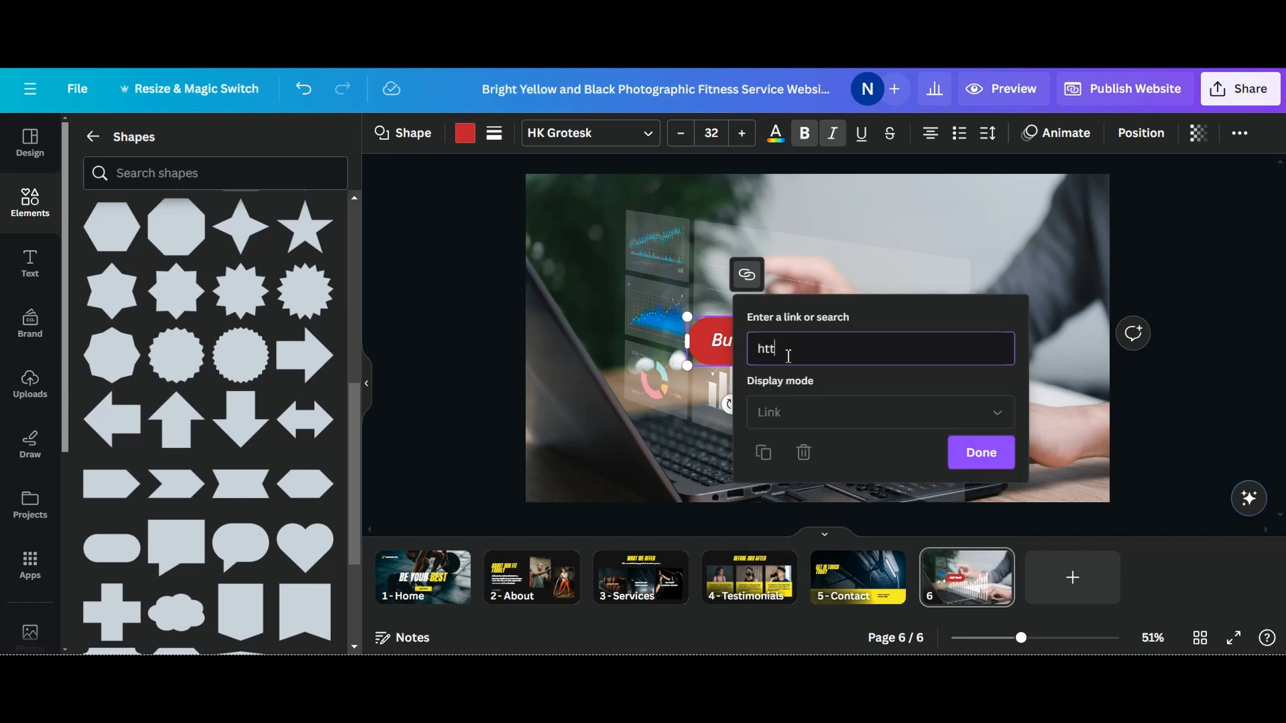
{"action": "type", "text": "p://httpd"}
{"action": "key", "text": "Return"}
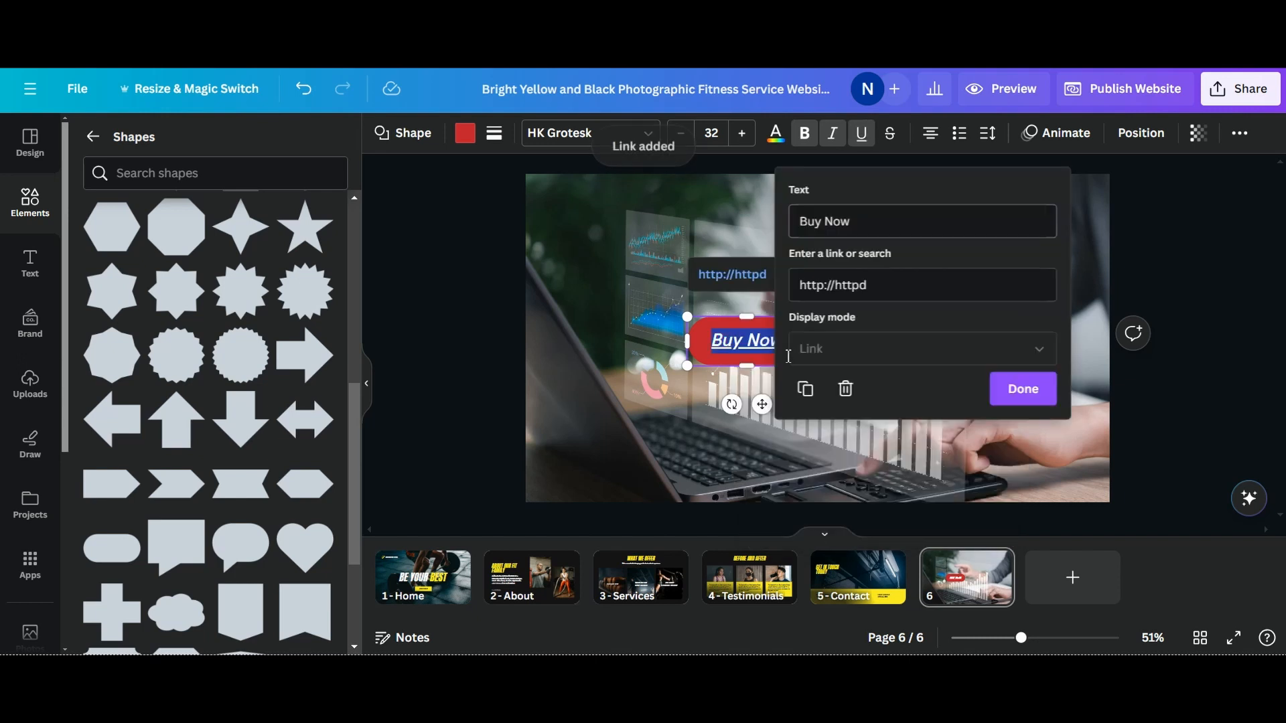
{"action": "left_click", "coordinate": [881, 287]}
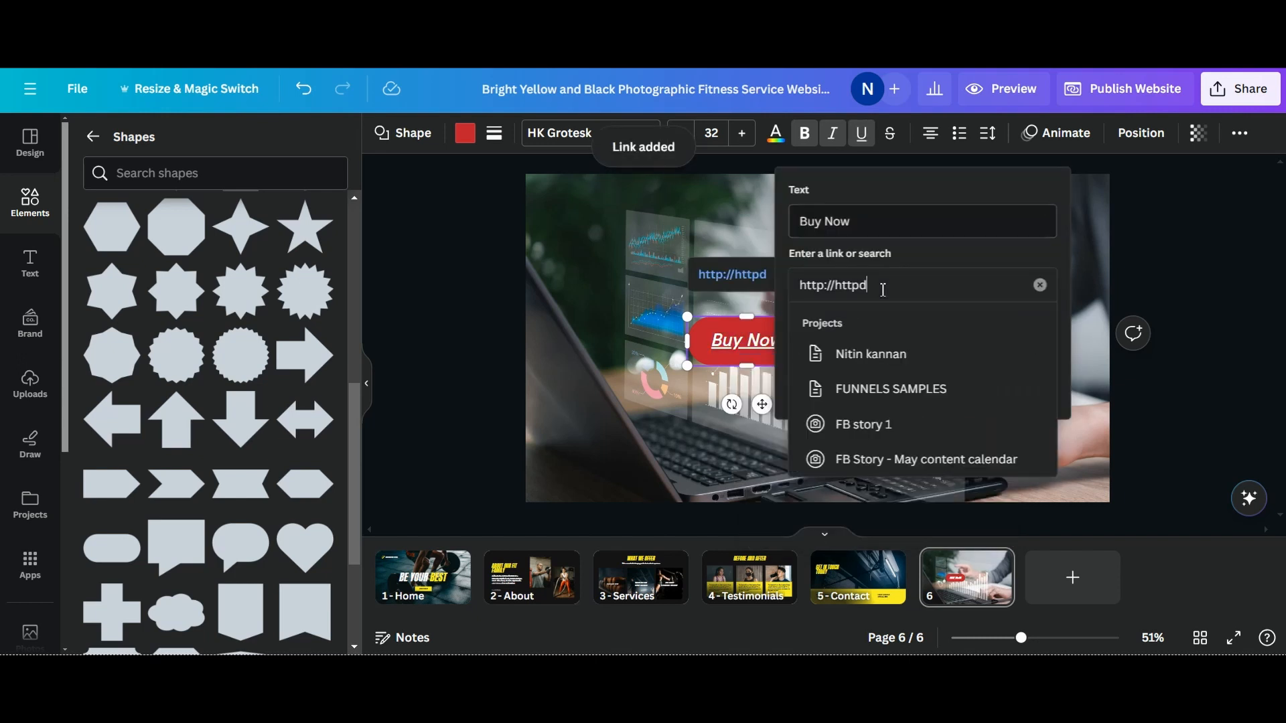
{"action": "type", "text": "s:"}
{"action": "key", "text": "BackSpace"}
{"action": "key", "text": "BackSpace"}
{"action": "key", "text": "BackSpace"}
{"action": "key", "text": "BackSpace"}
{"action": "key", "text": "BackSpace"}
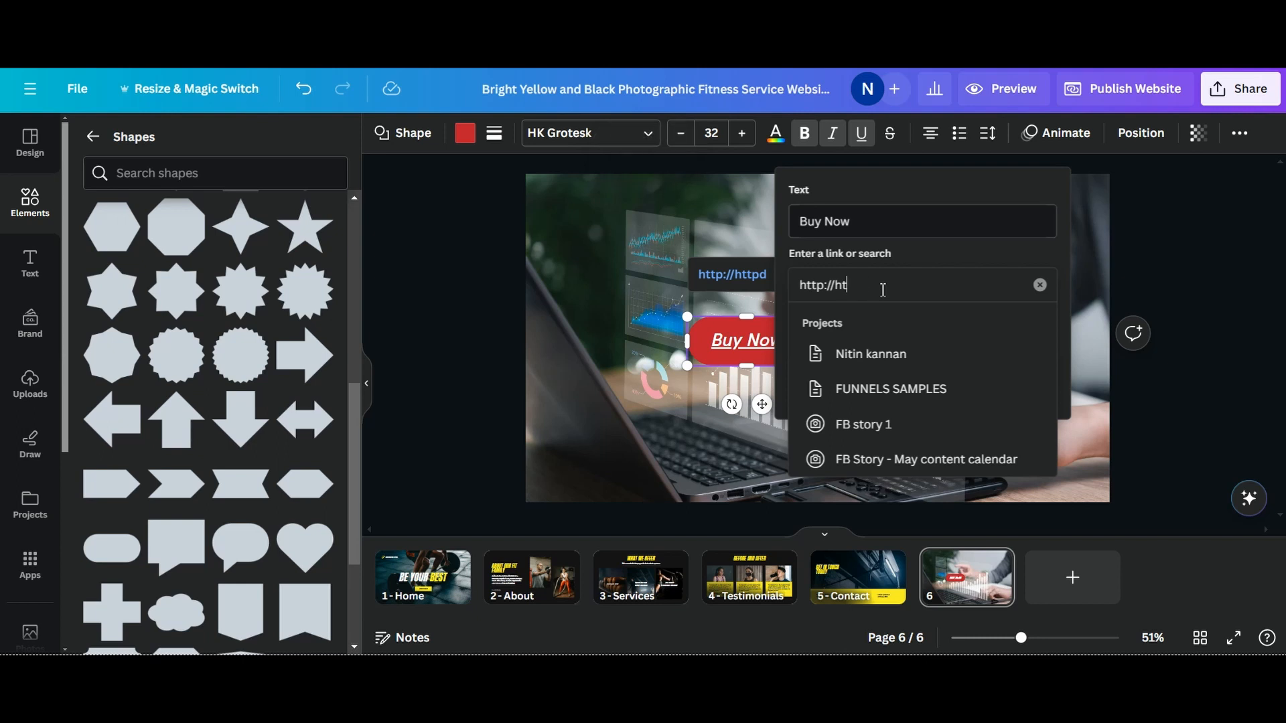
{"action": "type", "text": "google.co"}
{"action": "type", "text": "m"}
{"action": "type", "text": "s"}
{"action": "key", "text": "Return"}
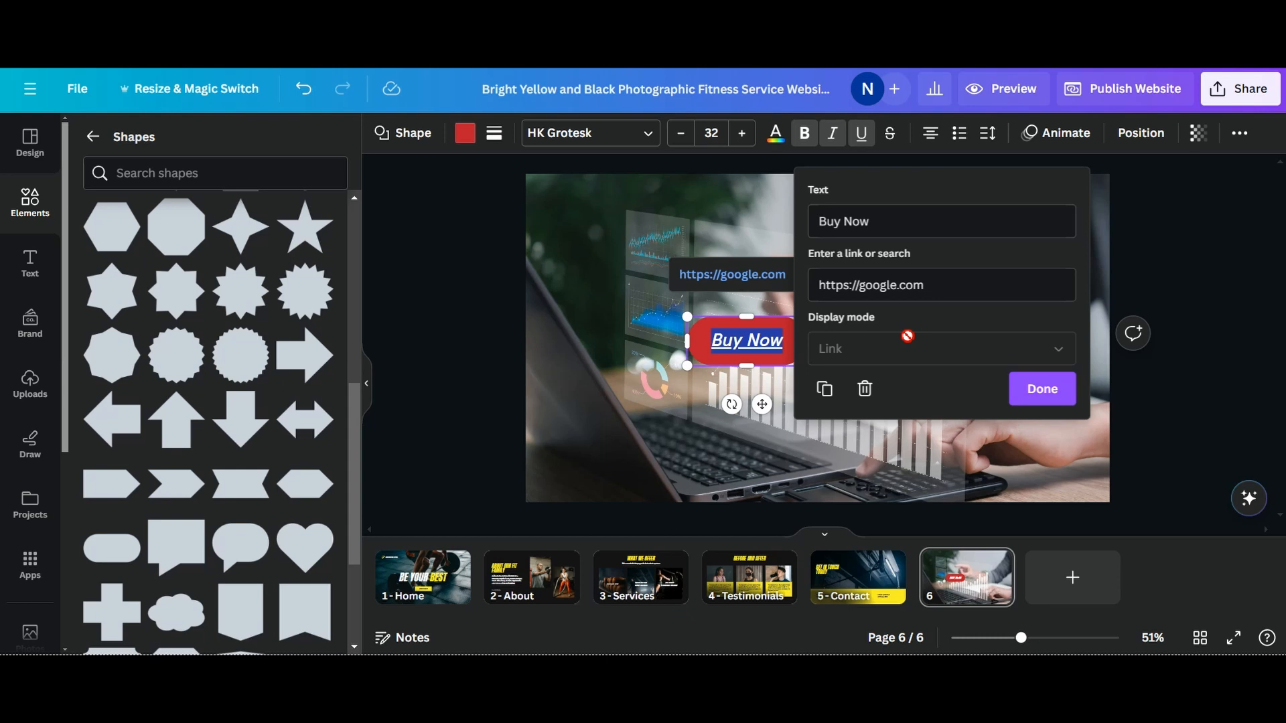
{"action": "left_click", "coordinate": [1040, 392]}
{"action": "left_click", "coordinate": [905, 372]}
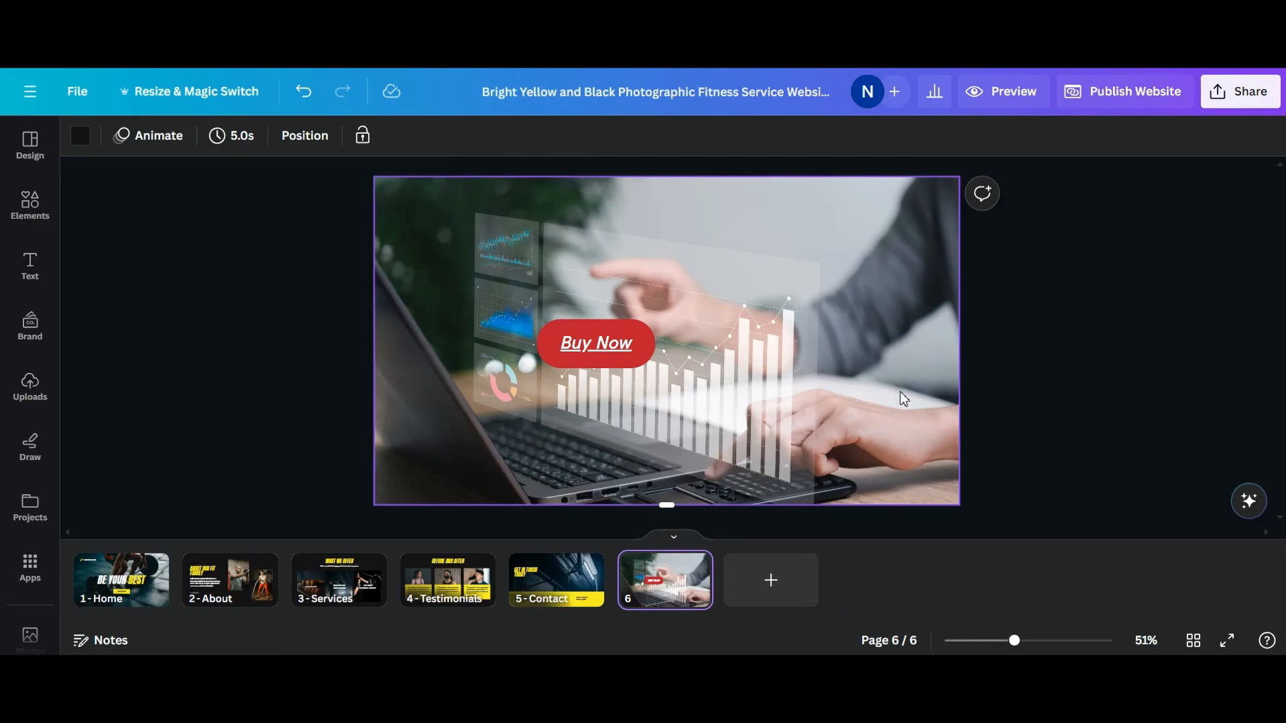
Preview the website's pages in the mobile layout and in the desktop layout
{"action": "left_click", "coordinate": [989, 102]}
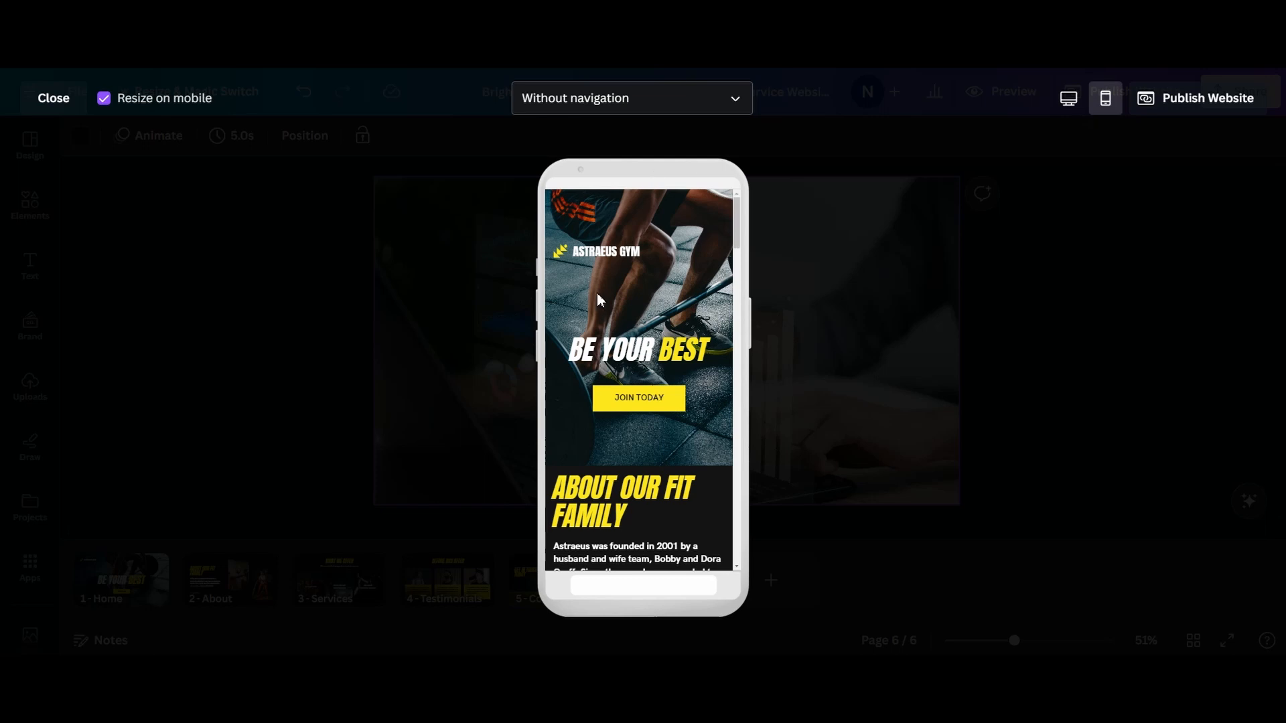
{"action": "scroll", "coordinate": [597, 294], "scroll_direction": "down", "scroll_amount": 15}
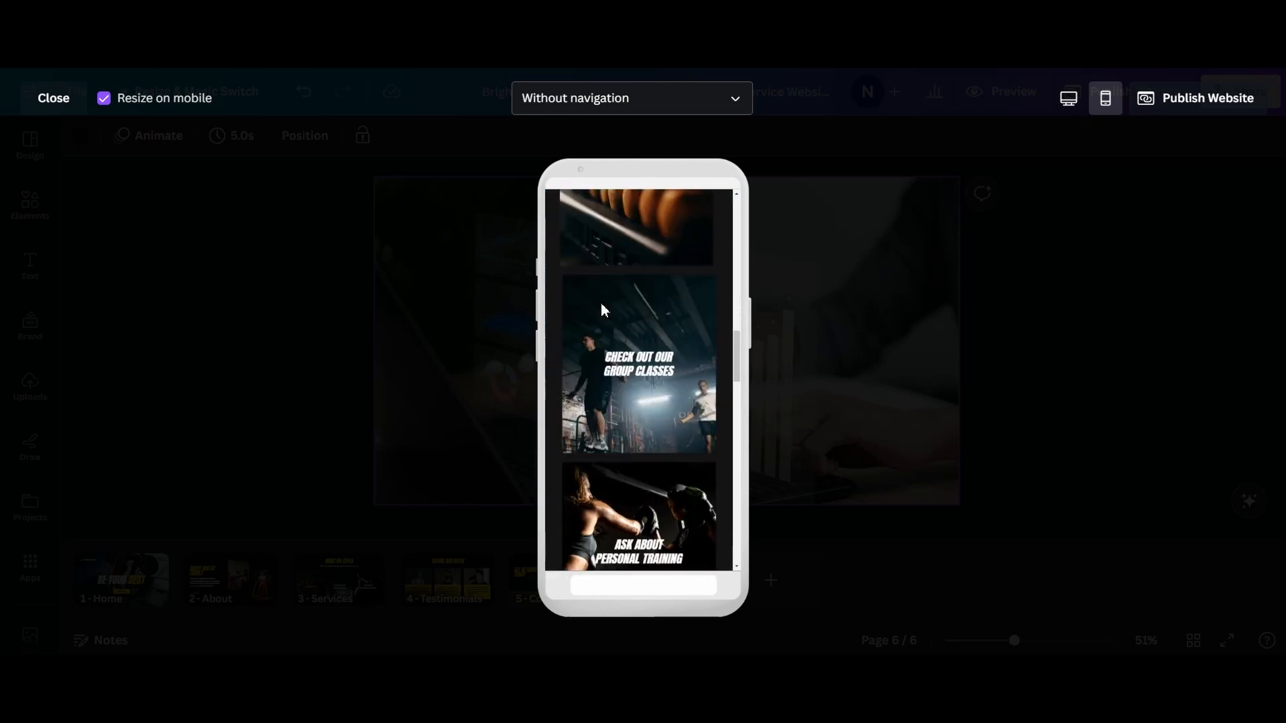
{"action": "scroll", "coordinate": [601, 305], "scroll_direction": "down", "scroll_amount": 5}
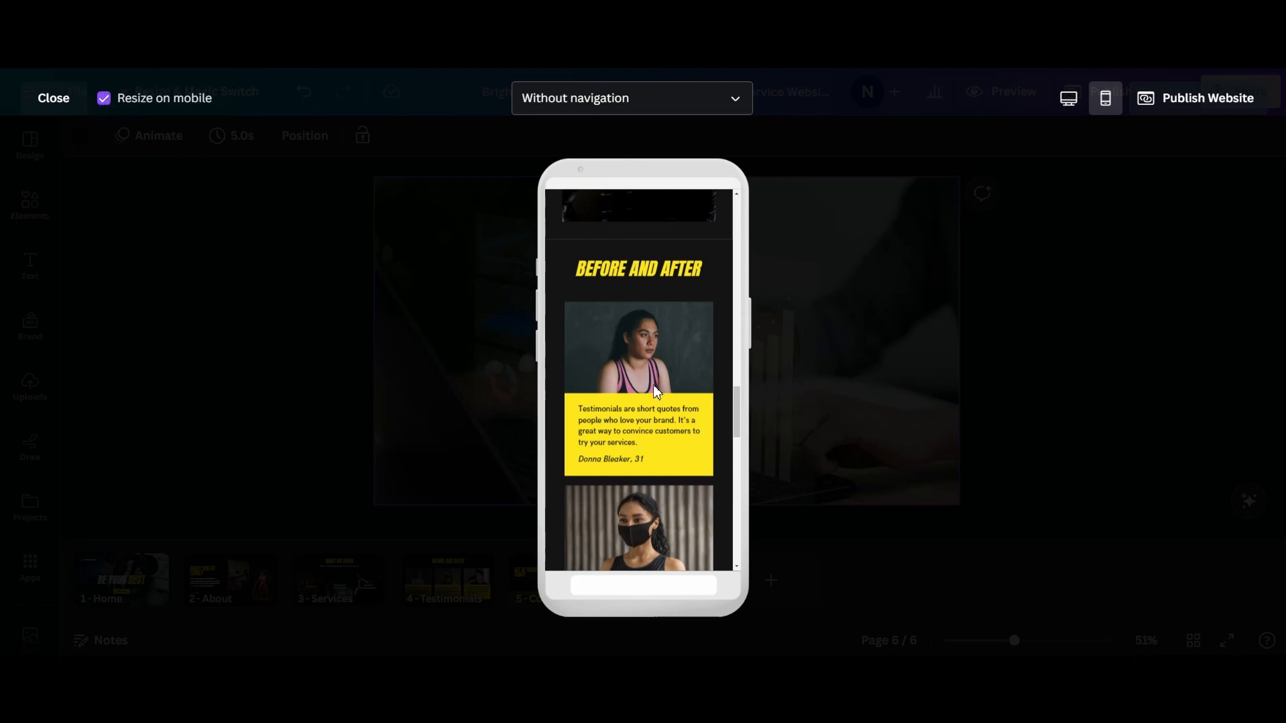
{"action": "scroll", "coordinate": [653, 384], "scroll_direction": "down", "scroll_amount": 8}
{"action": "scroll", "coordinate": [647, 390], "scroll_direction": "down", "scroll_amount": 4}
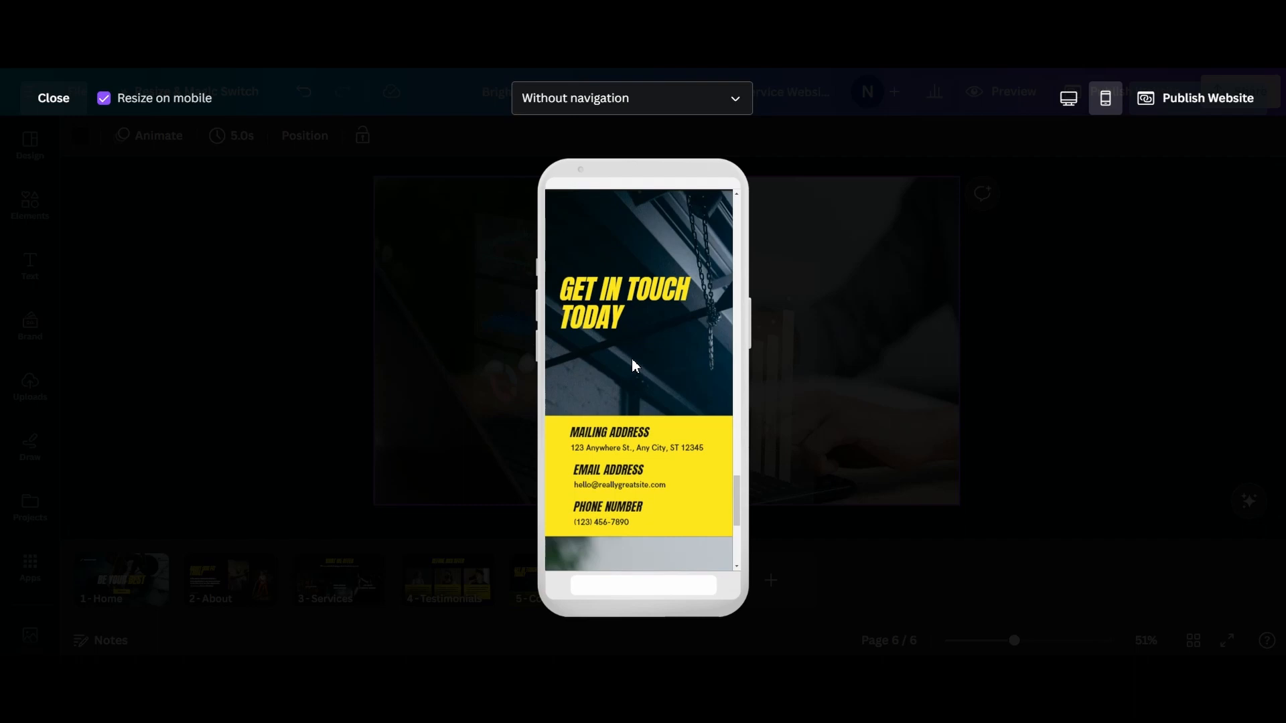
{"action": "left_click", "coordinate": [1069, 109]}
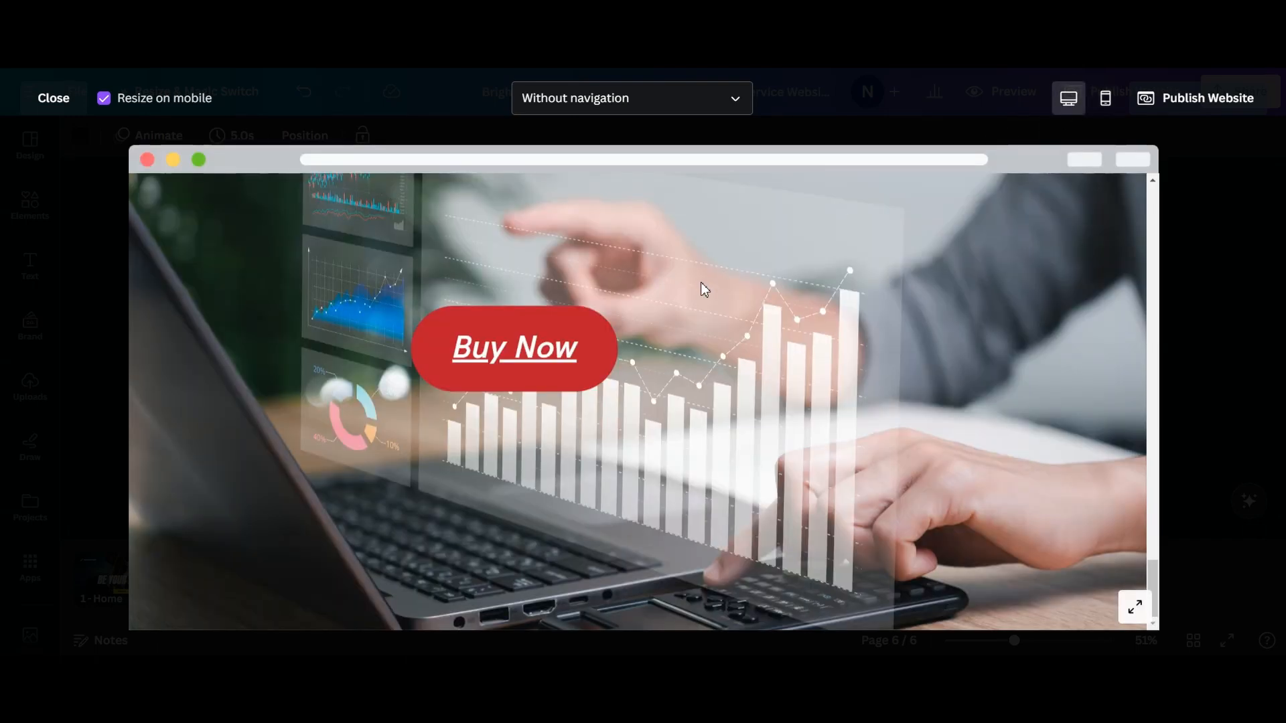
{"action": "scroll", "coordinate": [701, 281], "scroll_direction": "up", "scroll_amount": 20}
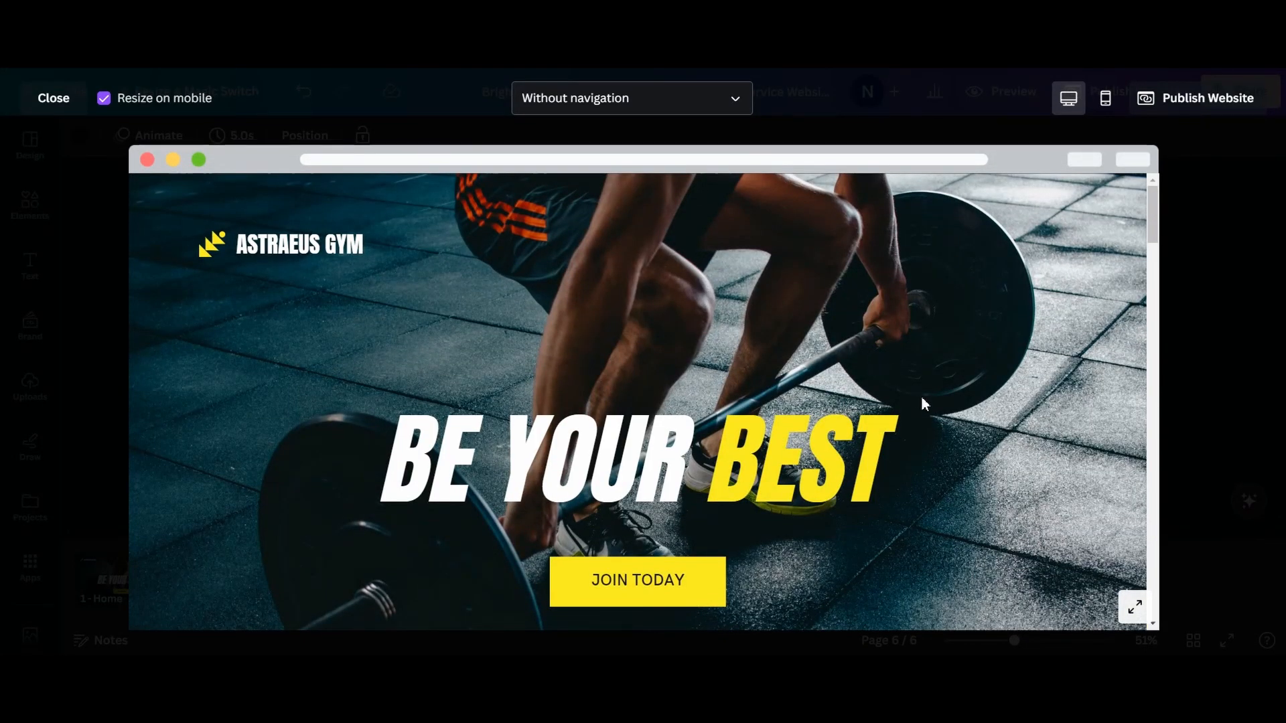
Start publishing the website to a free Canva domain, using the owner's name as the subdomain
{"action": "left_click", "coordinate": [1216, 101]}
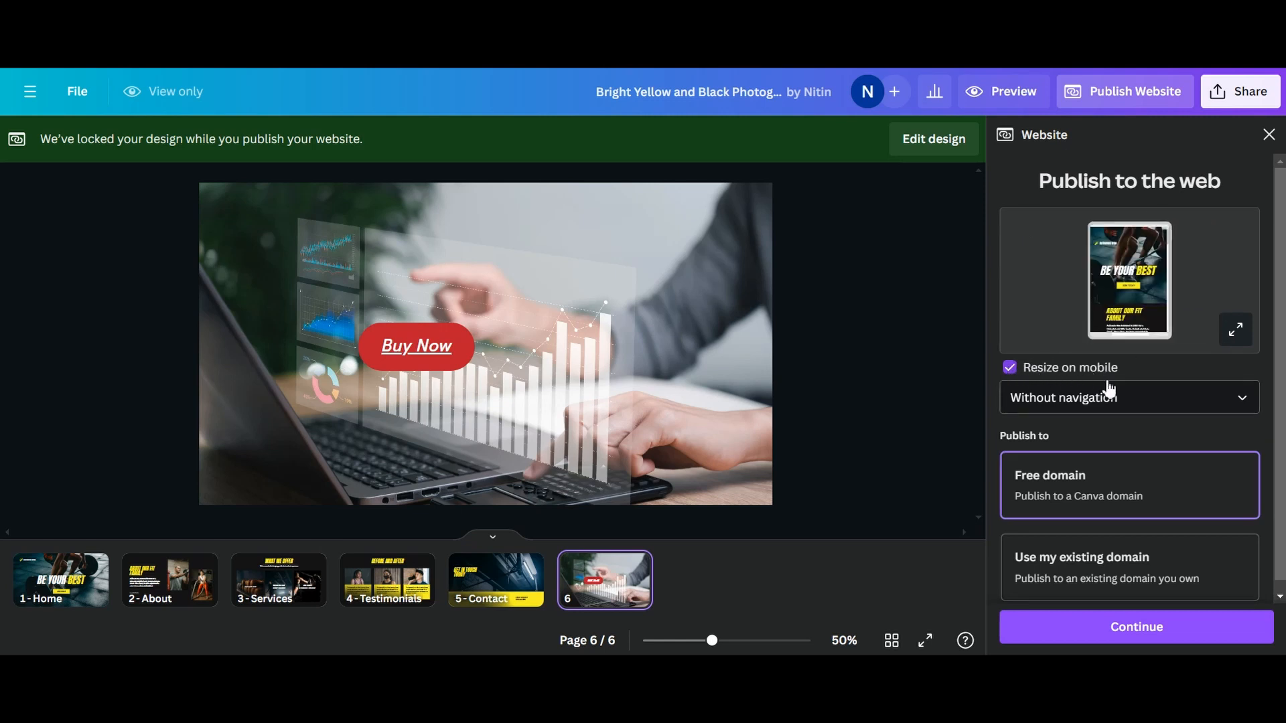
{"action": "scroll", "coordinate": [1112, 402], "scroll_direction": "down", "scroll_amount": 1}
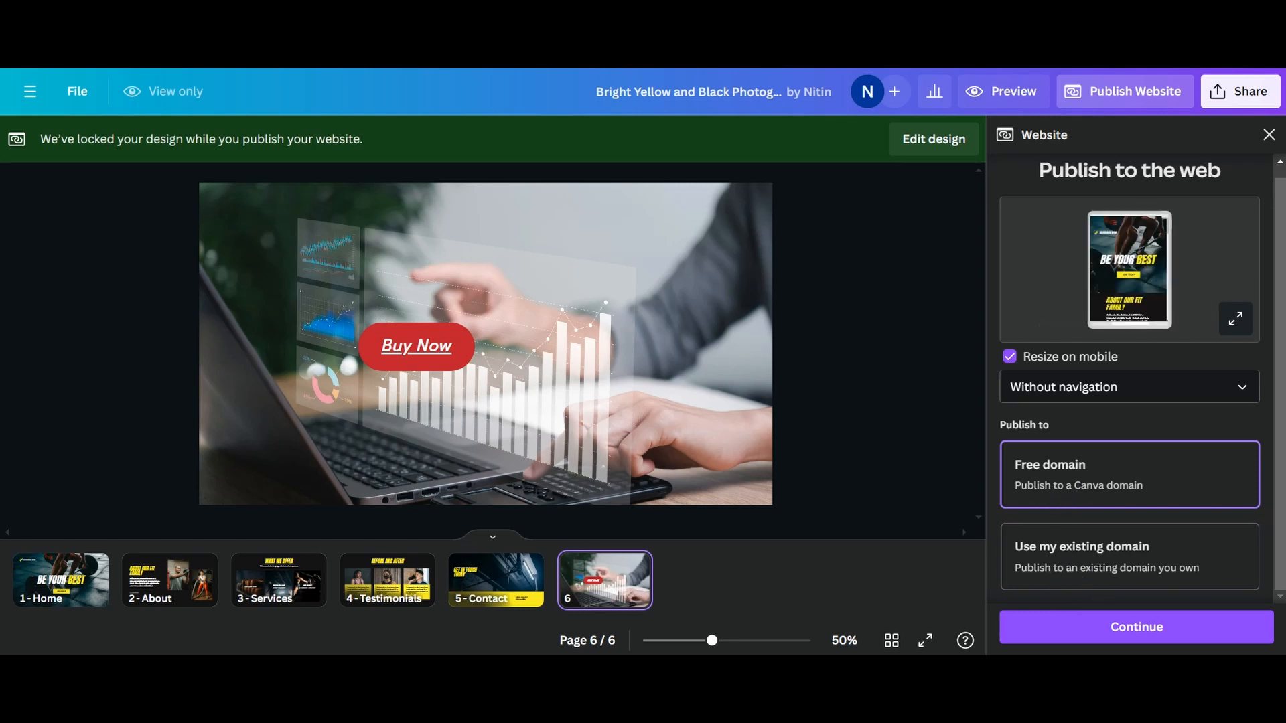
{"action": "left_click", "coordinate": [1124, 642]}
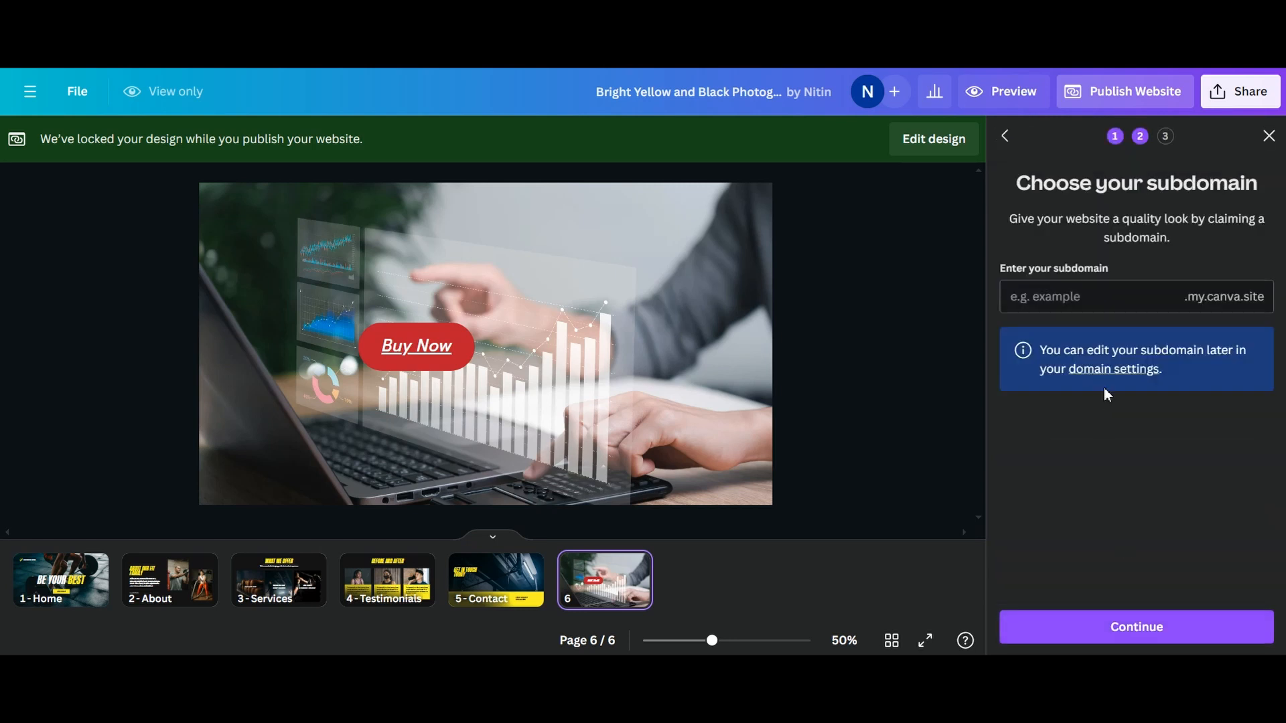
{"action": "left_click", "coordinate": [1060, 292]}
{"action": "type", "text": "nitinkannan"}
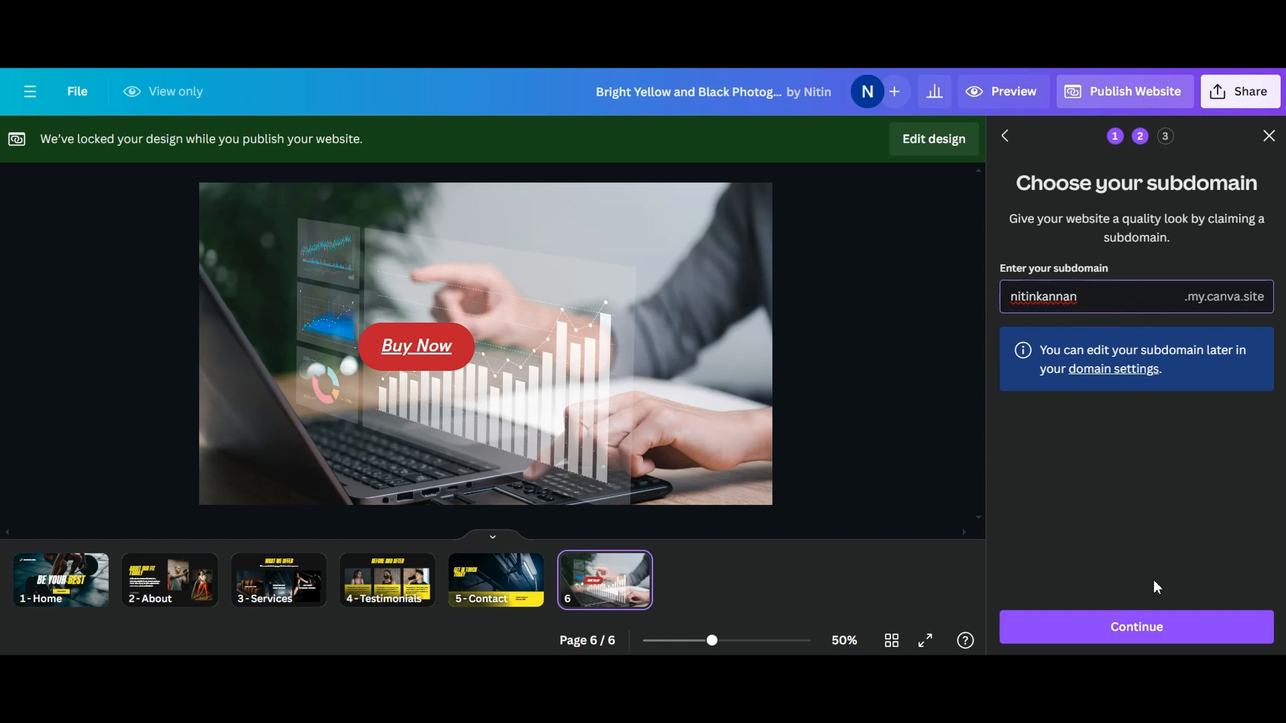
{"action": "left_click", "coordinate": [1116, 642]}
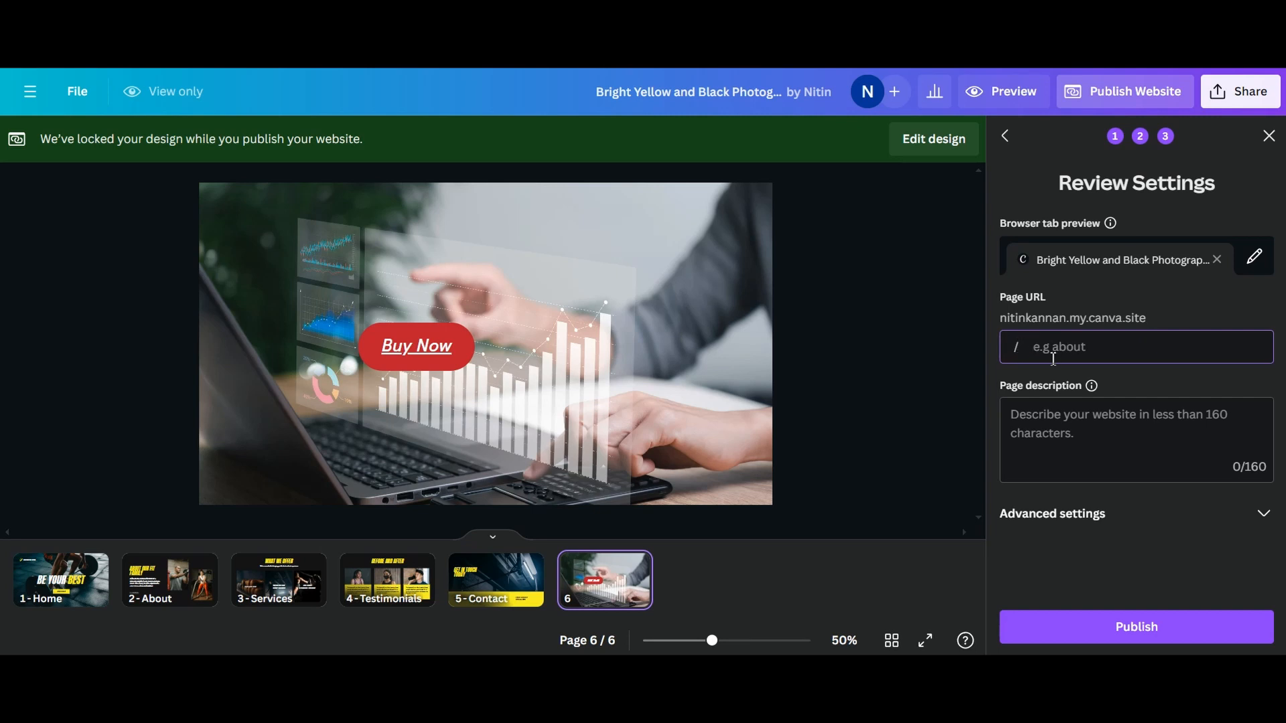
Set the ending of the page URL to my-fitness
{"action": "type", "text": "fitness"}
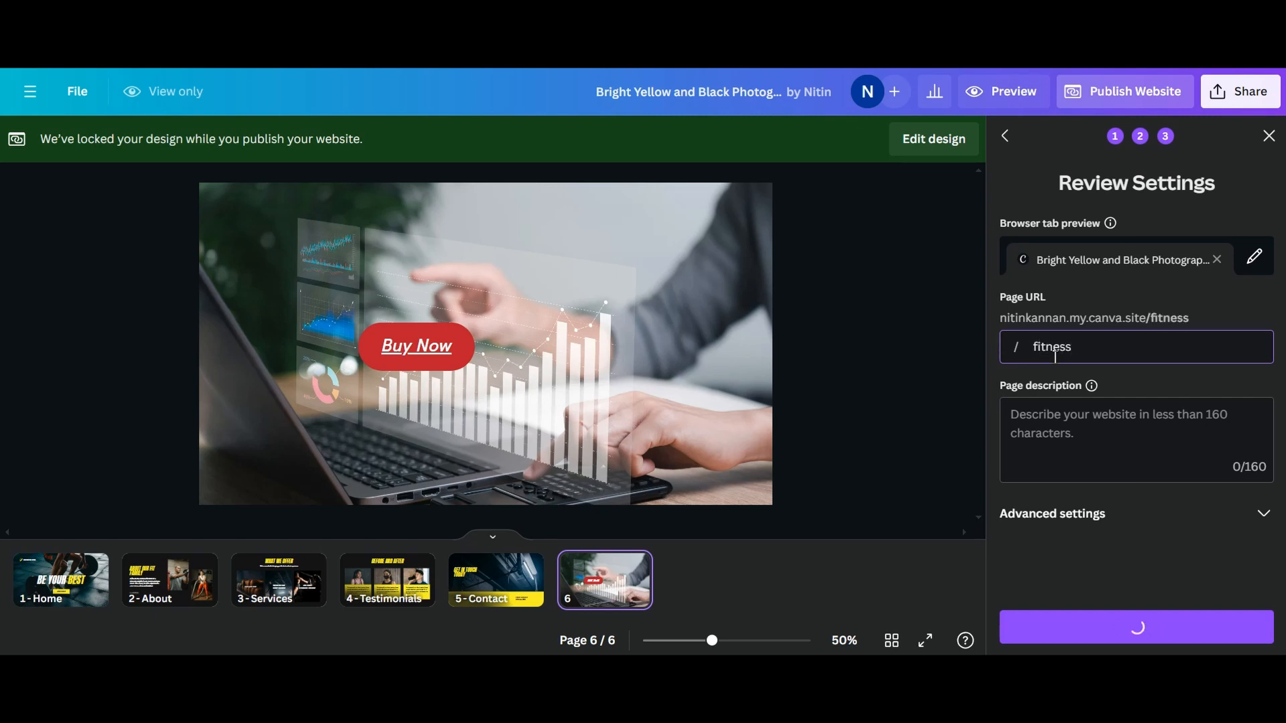
{"action": "type", "text": "-"}
{"action": "key", "text": "BackSpace"}
{"action": "key", "text": "BackSpace"}
{"action": "key", "text": "BackSpace"}
{"action": "key", "text": "BackSpace"}
{"action": "key", "text": "BackSpace"}
{"action": "key", "text": "BackSpace"}
{"action": "key", "text": "BackSpace"}
{"action": "key", "text": "BackSpace"}
{"action": "type", "text": "my-fitness"}
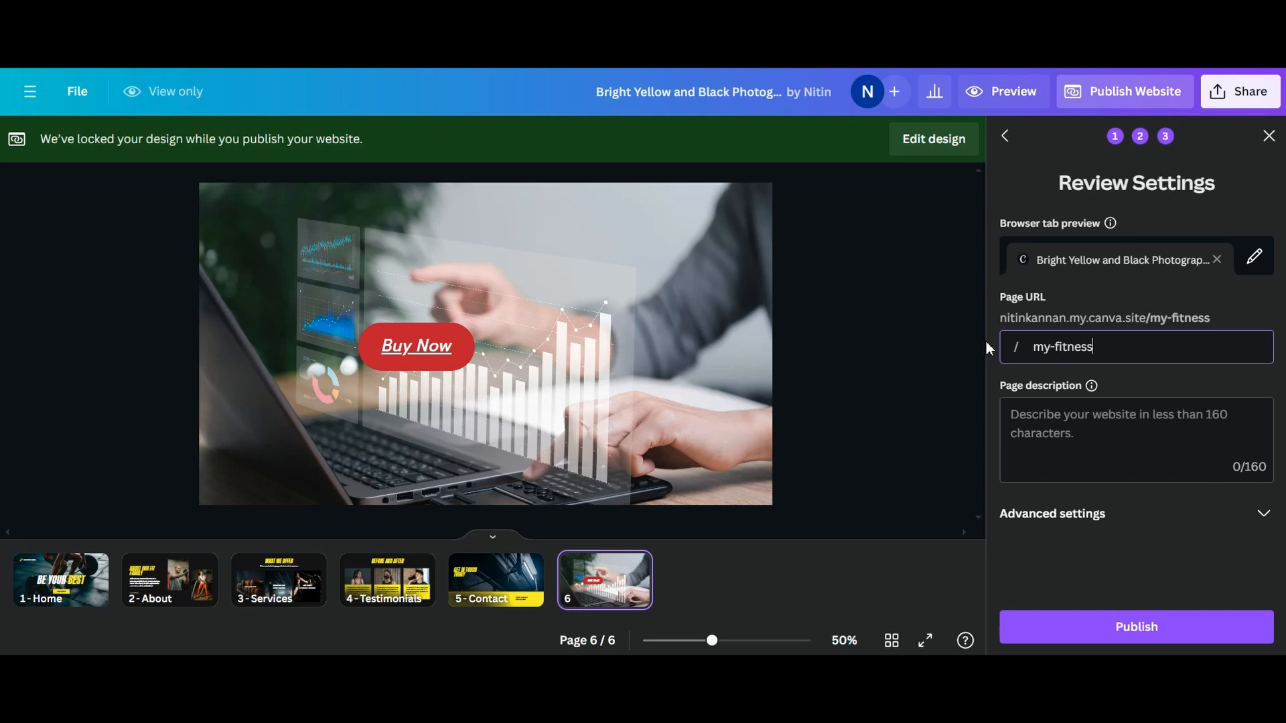
Review the advanced publishing settings, leave the page description empty and publish the website
{"action": "left_click", "coordinate": [1083, 412]}
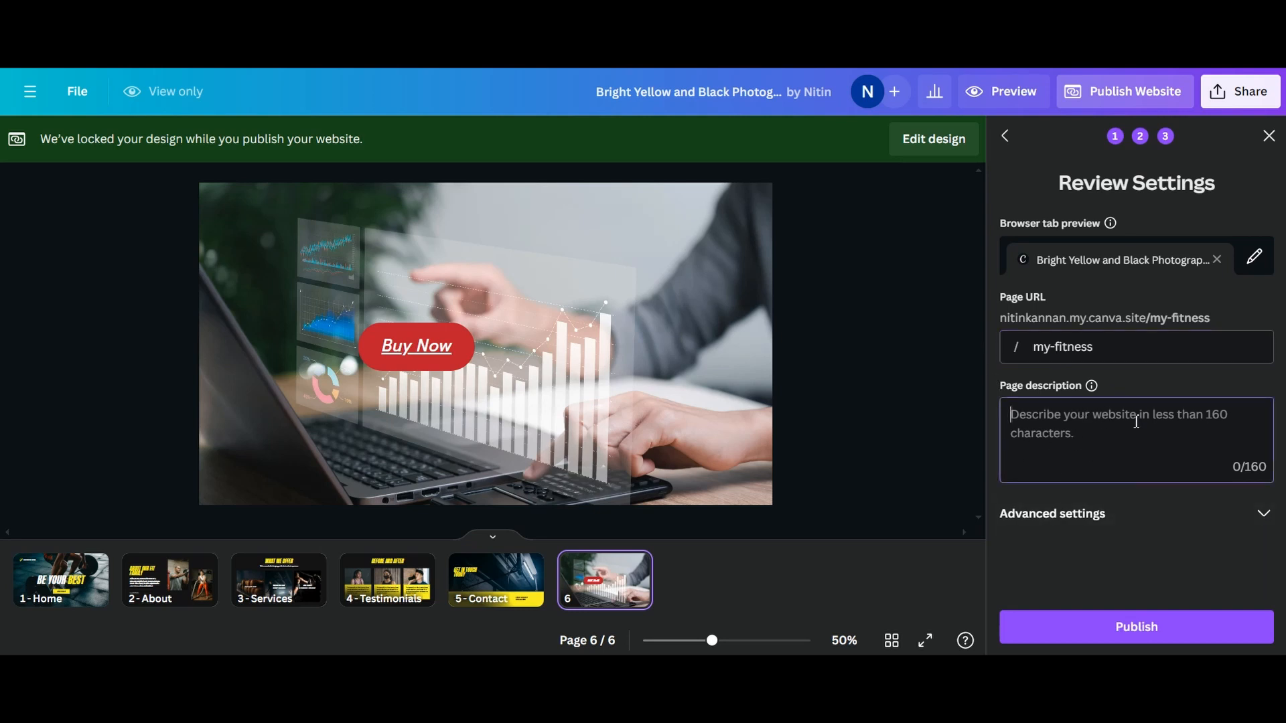
{"action": "left_click", "coordinate": [1263, 513]}
{"action": "scroll", "coordinate": [1165, 445], "scroll_direction": "down", "scroll_amount": 4}
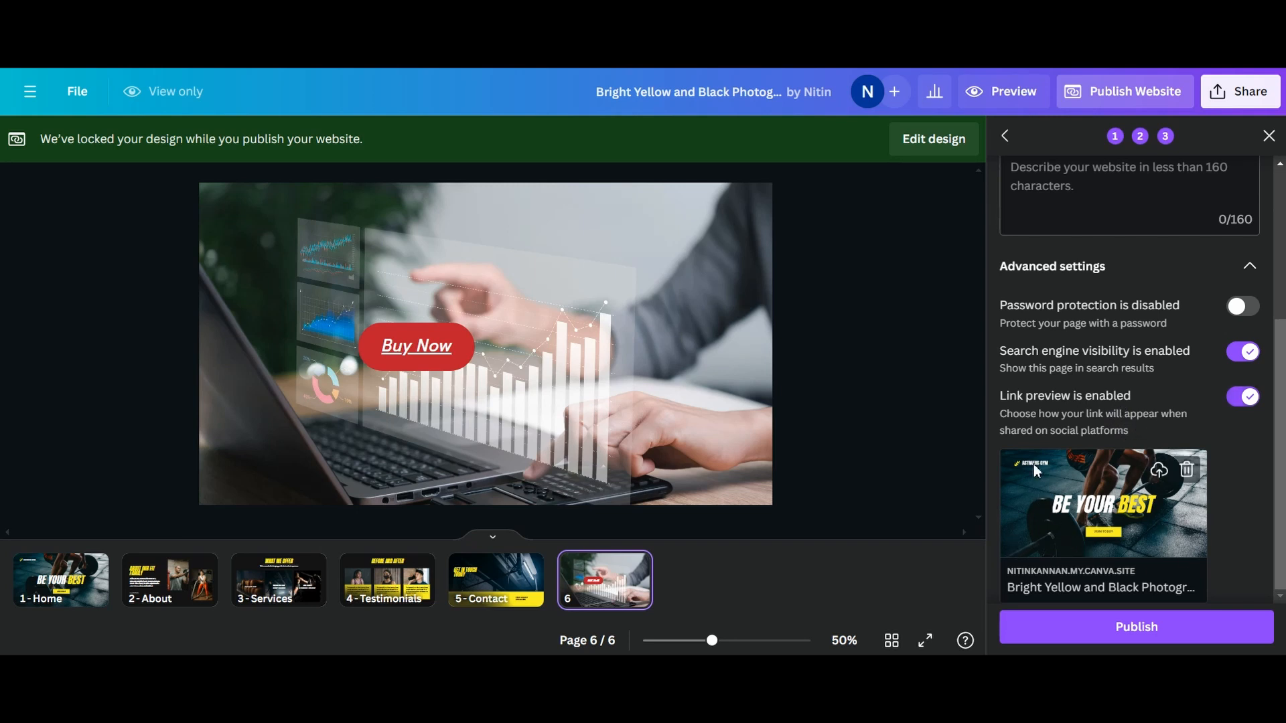
{"action": "scroll", "coordinate": [1067, 368], "scroll_direction": "up", "scroll_amount": 4}
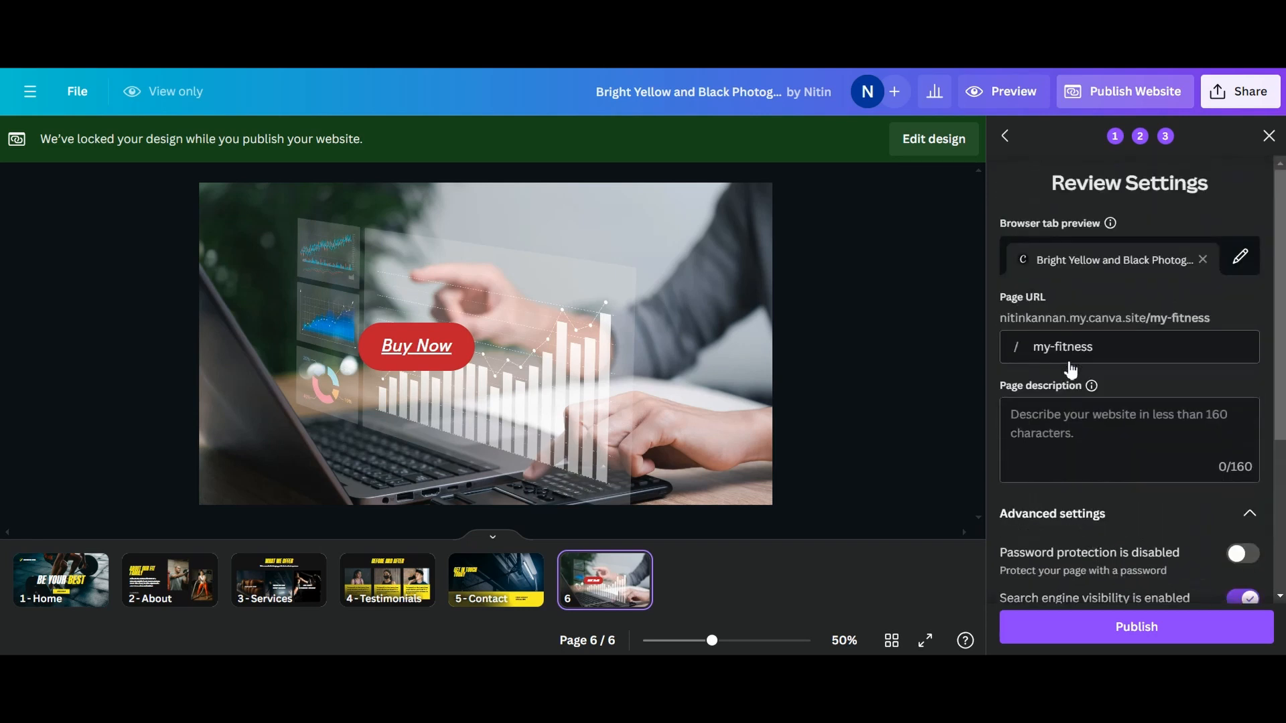
{"action": "left_click", "coordinate": [1159, 644]}
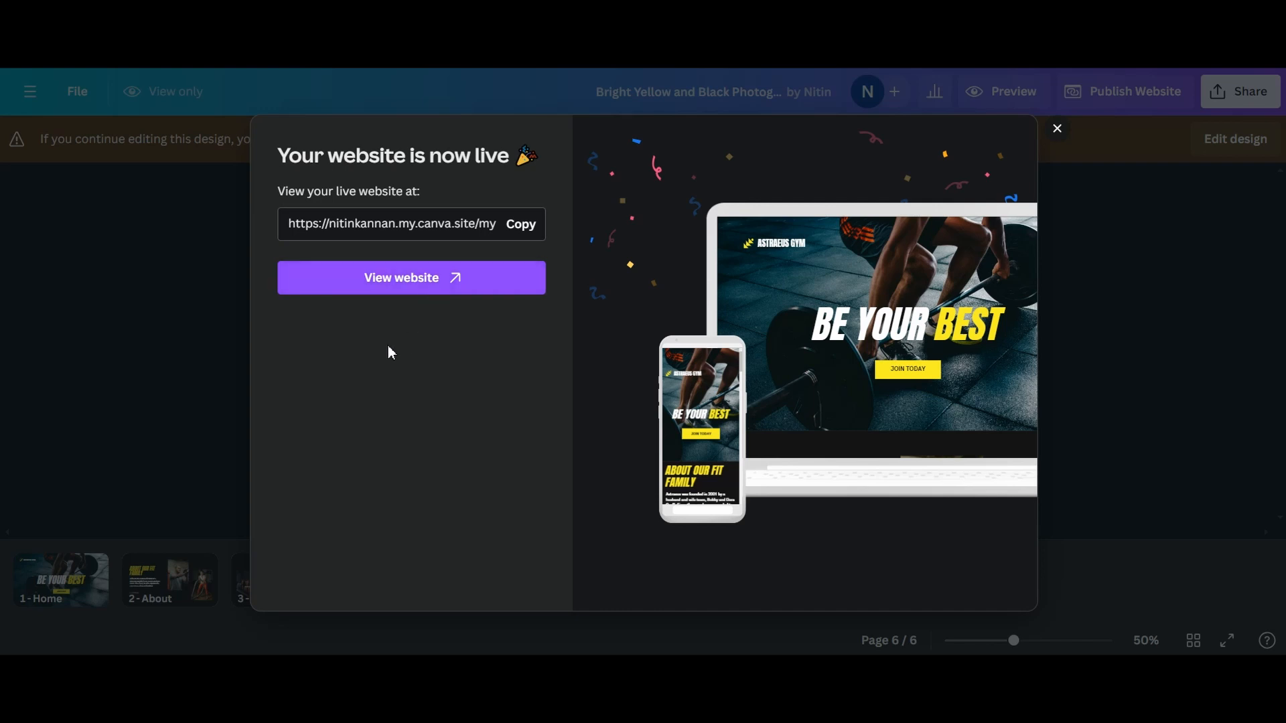
Open the live website and check its sections and photo animations from the home banner down to the "Buy Now" section
{"action": "left_click", "coordinate": [429, 281]}
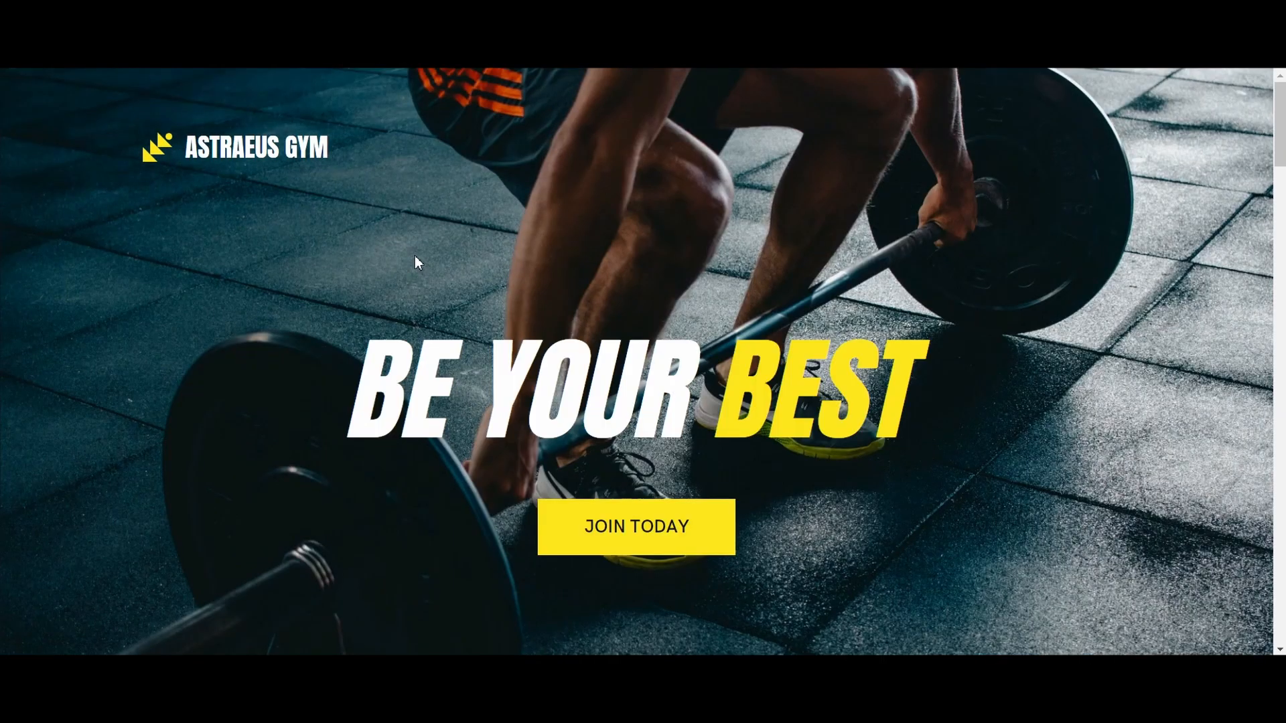
{"action": "scroll", "coordinate": [422, 247], "scroll_direction": "down", "scroll_amount": 10}
{"action": "scroll", "coordinate": [422, 246], "scroll_direction": "down", "scroll_amount": 15}
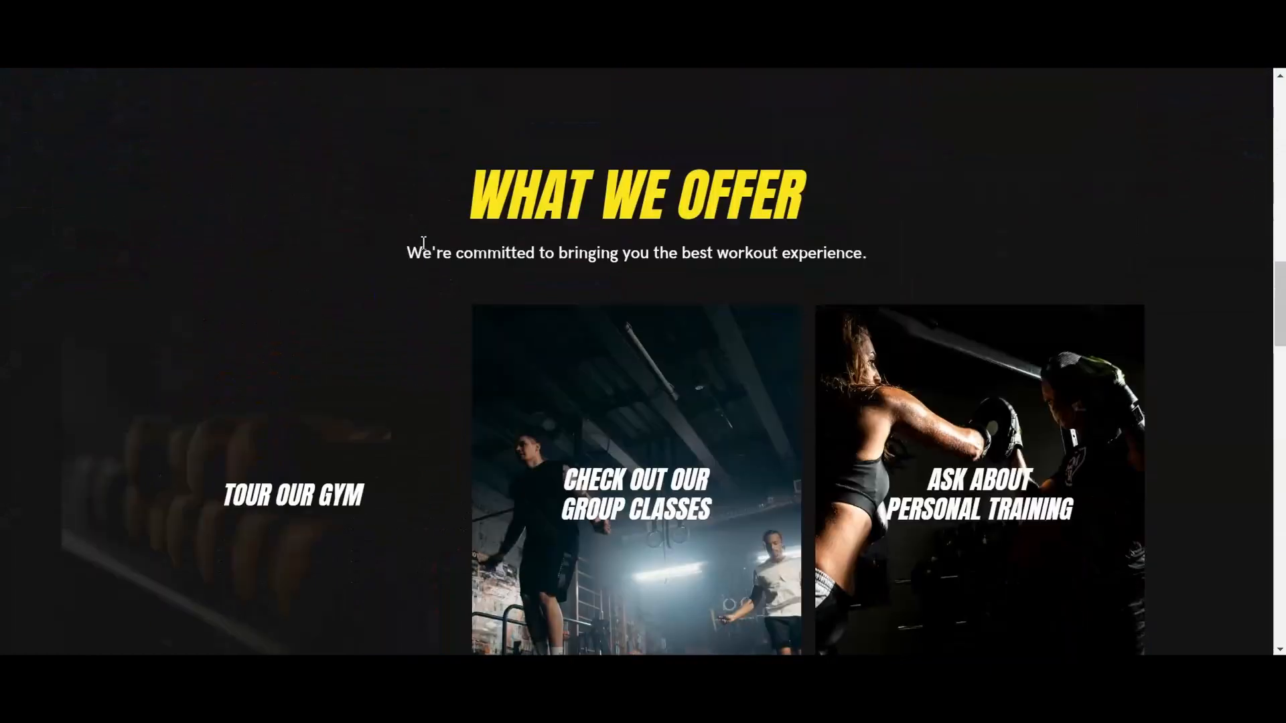
{"action": "scroll", "coordinate": [422, 247], "scroll_direction": "up", "scroll_amount": 8}
{"action": "scroll", "coordinate": [421, 246], "scroll_direction": "up", "scroll_amount": 10}
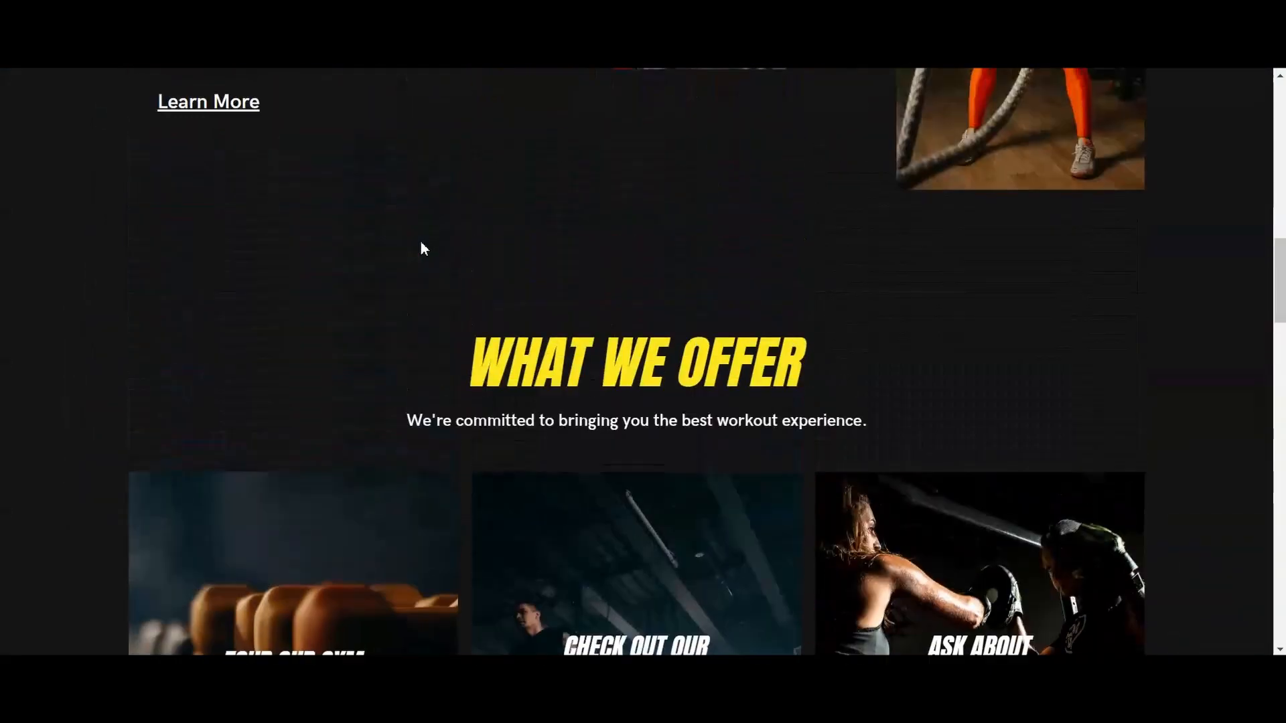
{"action": "scroll", "coordinate": [421, 246], "scroll_direction": "down", "scroll_amount": 6}
{"action": "scroll", "coordinate": [422, 248], "scroll_direction": "down", "scroll_amount": 8}
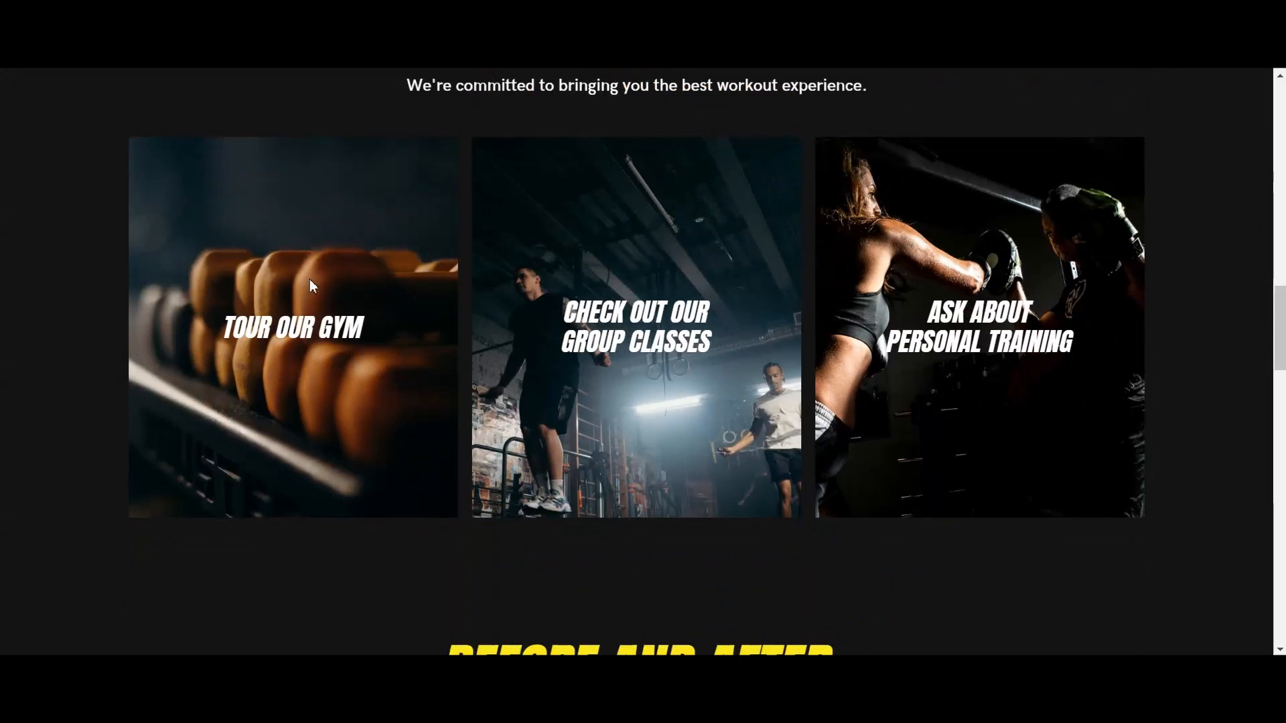
{"action": "scroll", "coordinate": [310, 280], "scroll_direction": "down", "scroll_amount": 5}
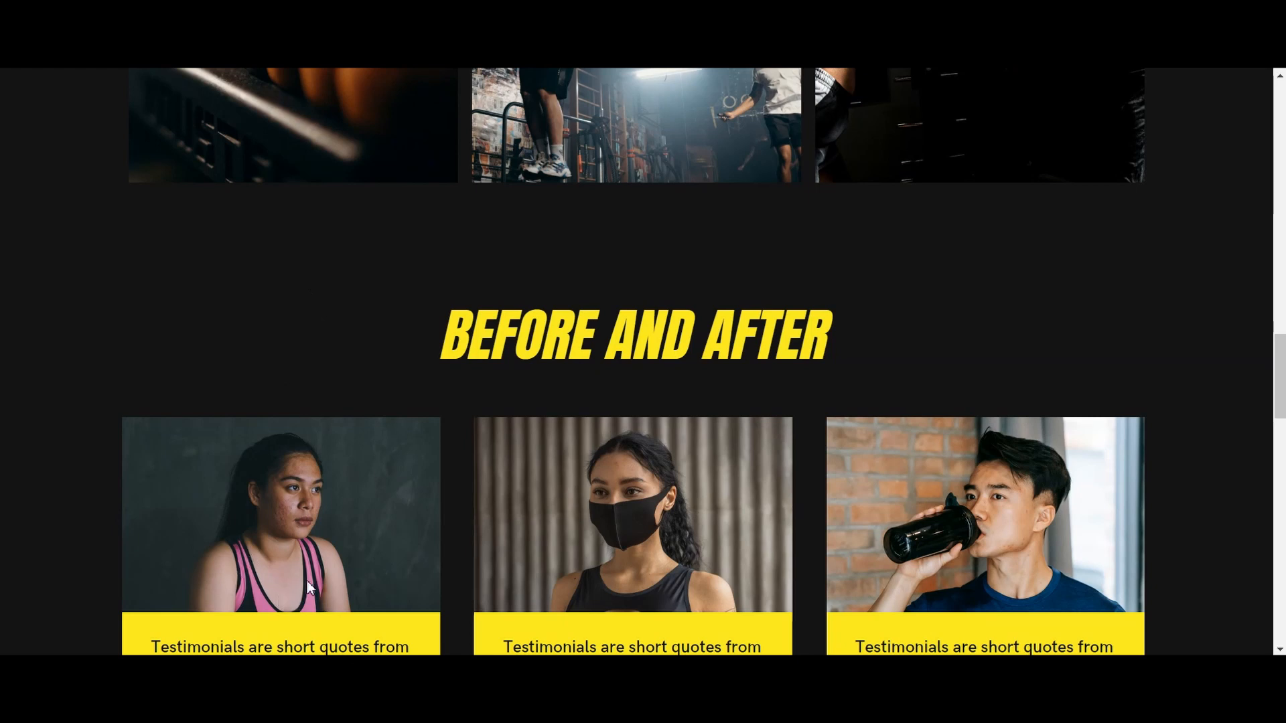
{"action": "scroll", "coordinate": [307, 581], "scroll_direction": "down", "scroll_amount": 10}
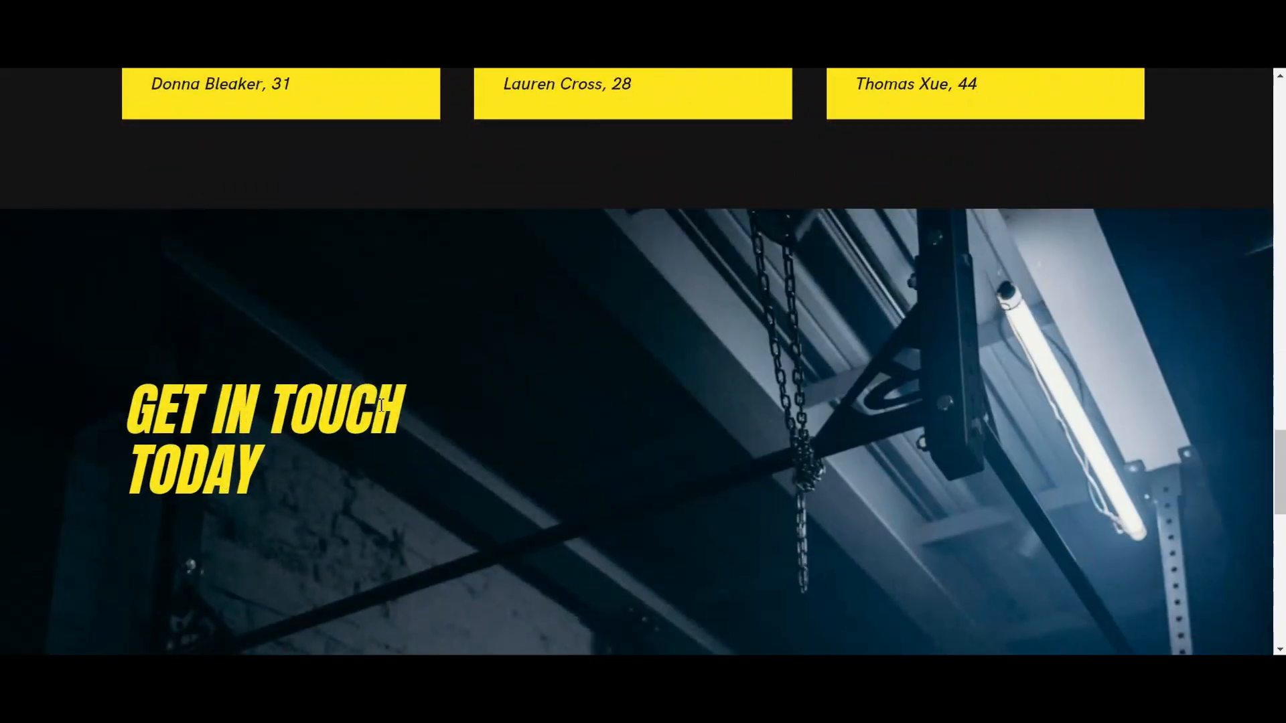
{"action": "scroll", "coordinate": [248, 353], "scroll_direction": "down", "scroll_amount": 10}
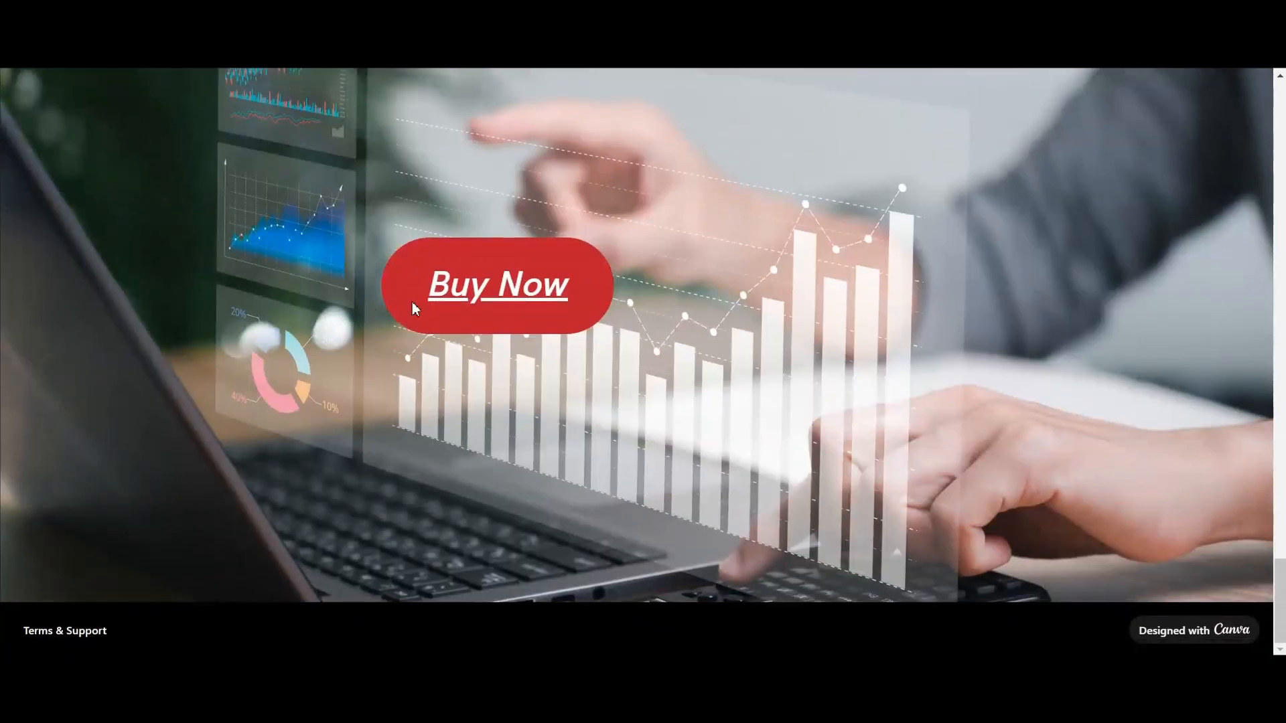
Test the "Buy Now" link on the live website, close the linked page and look over the lower sections again
{"action": "left_click", "coordinate": [480, 295]}
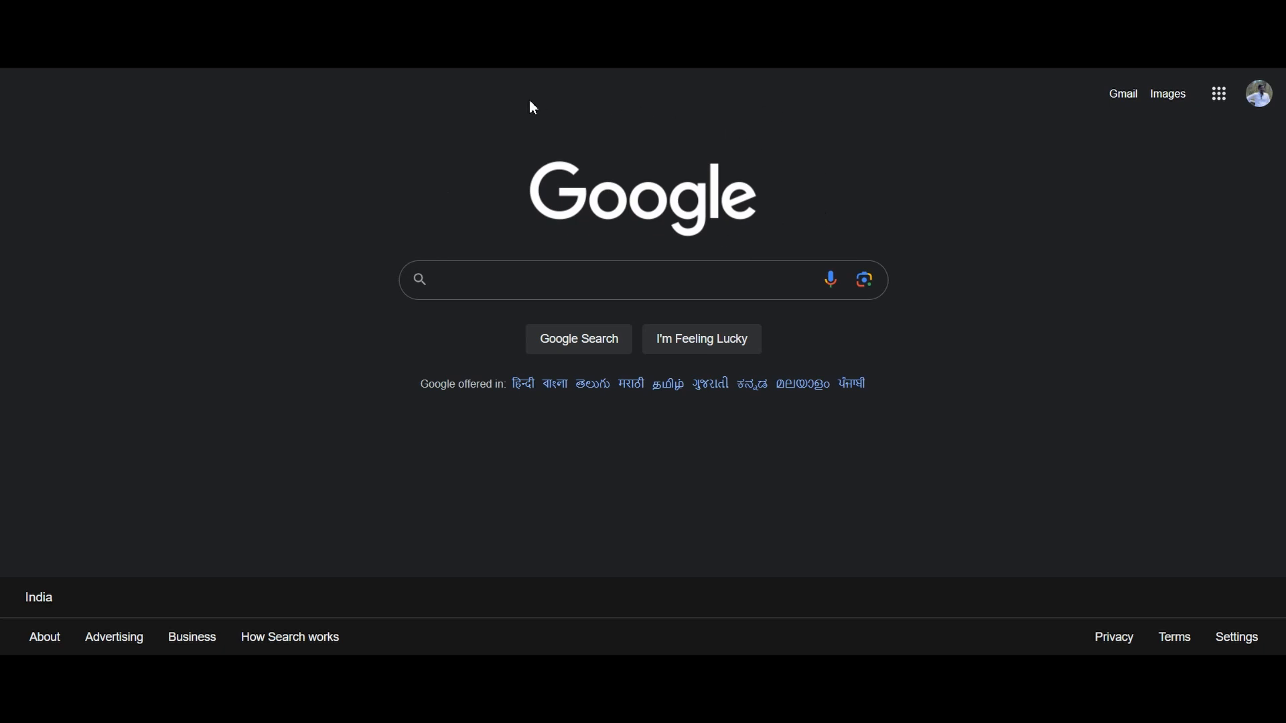
{"action": "key", "text": "ctrl+w"}
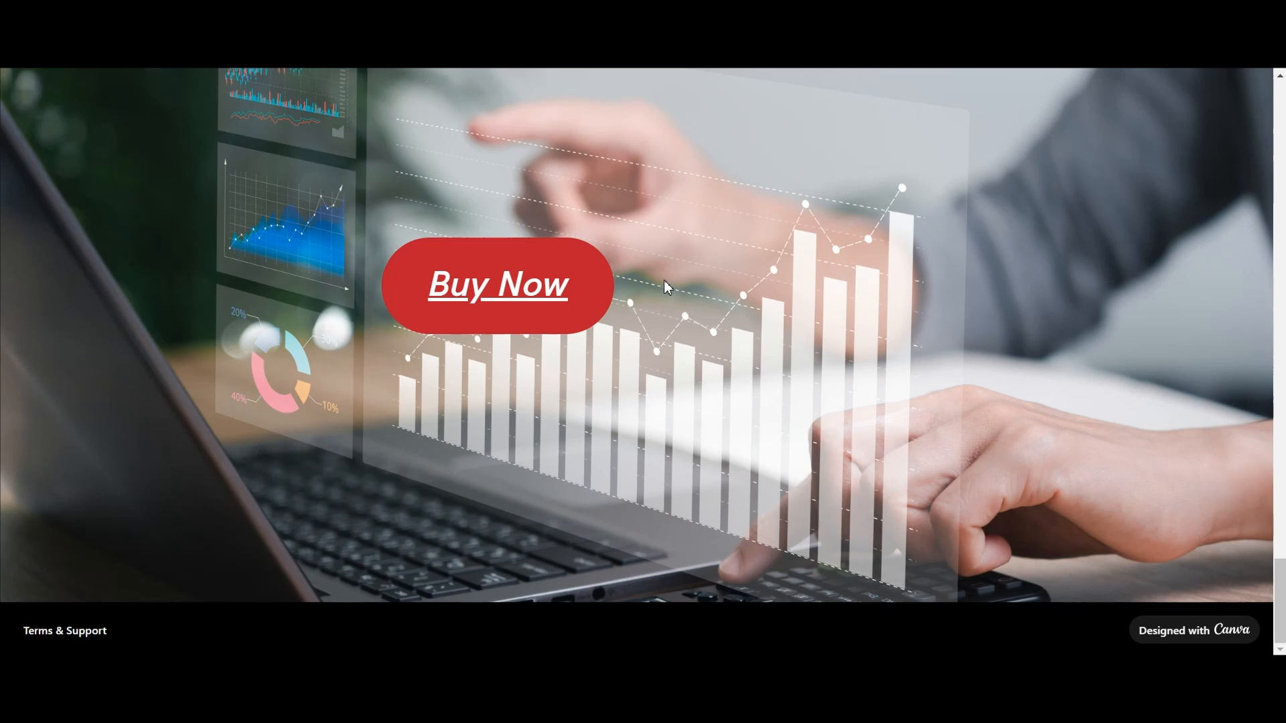
{"action": "scroll", "coordinate": [664, 280], "scroll_direction": "up", "scroll_amount": 20}
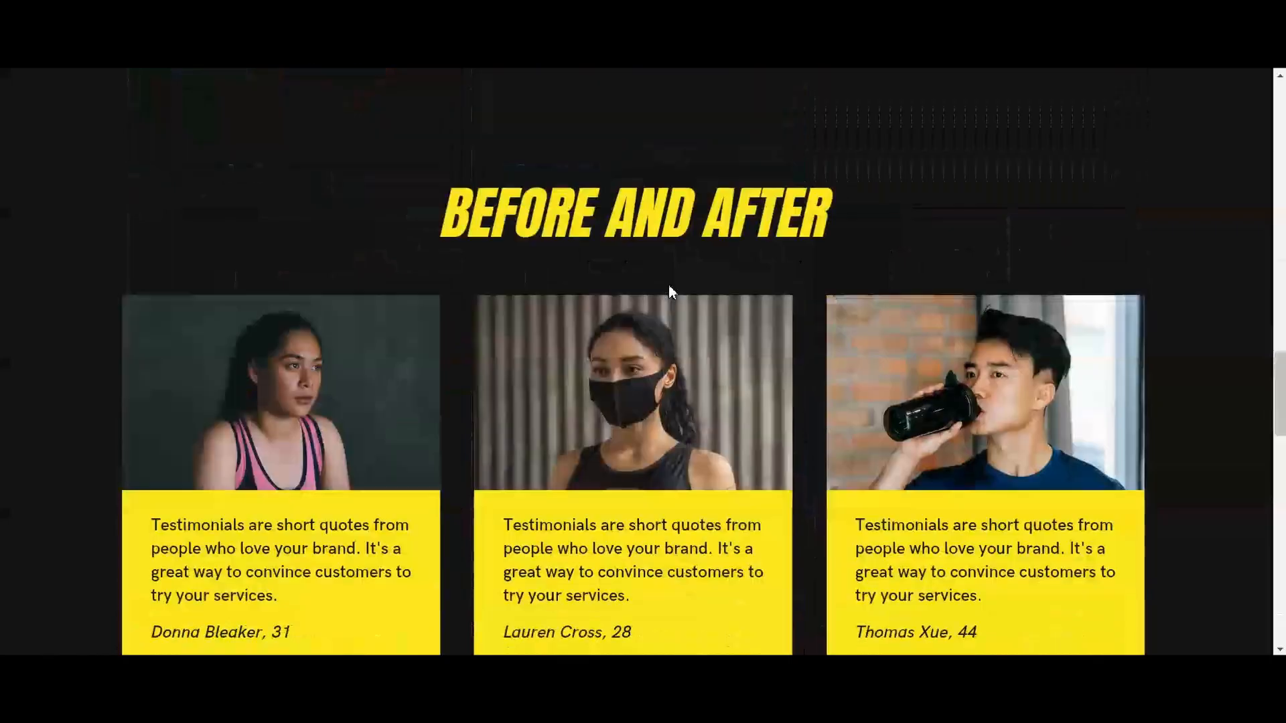
{"action": "scroll", "coordinate": [668, 284], "scroll_direction": "down", "scroll_amount": 13}
{"action": "scroll", "coordinate": [670, 289], "scroll_direction": "down", "scroll_amount": 7}
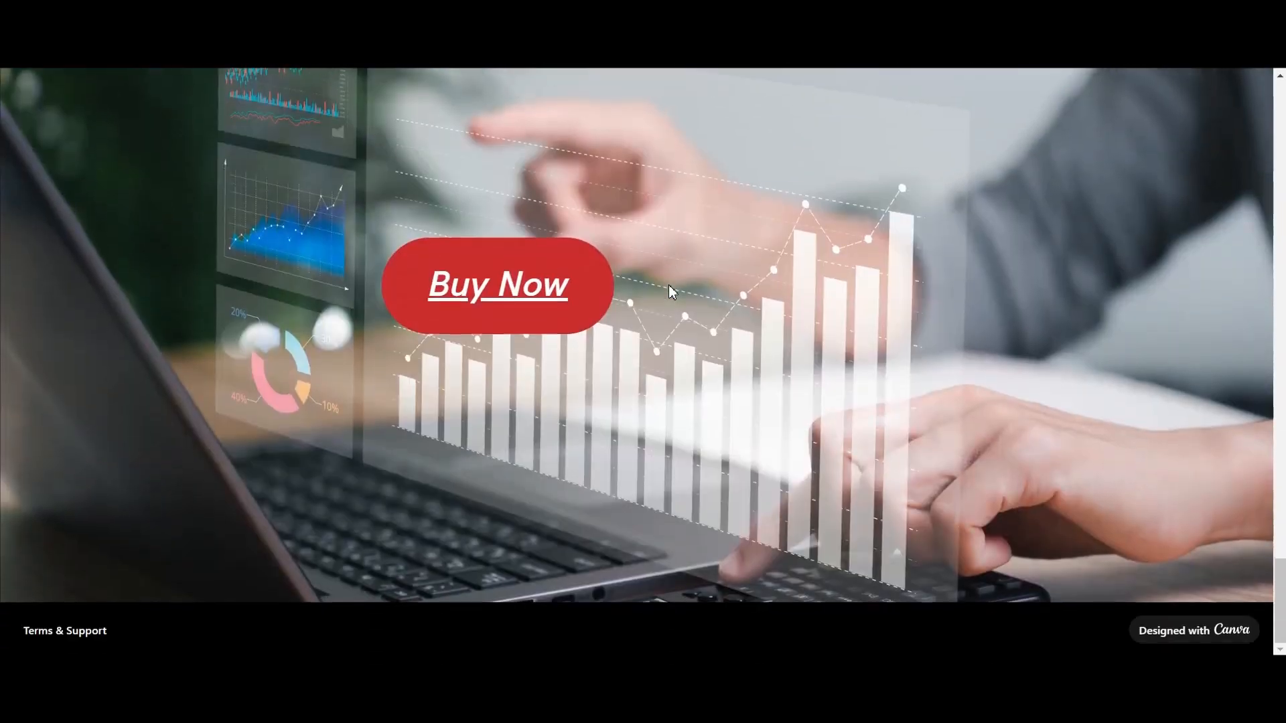